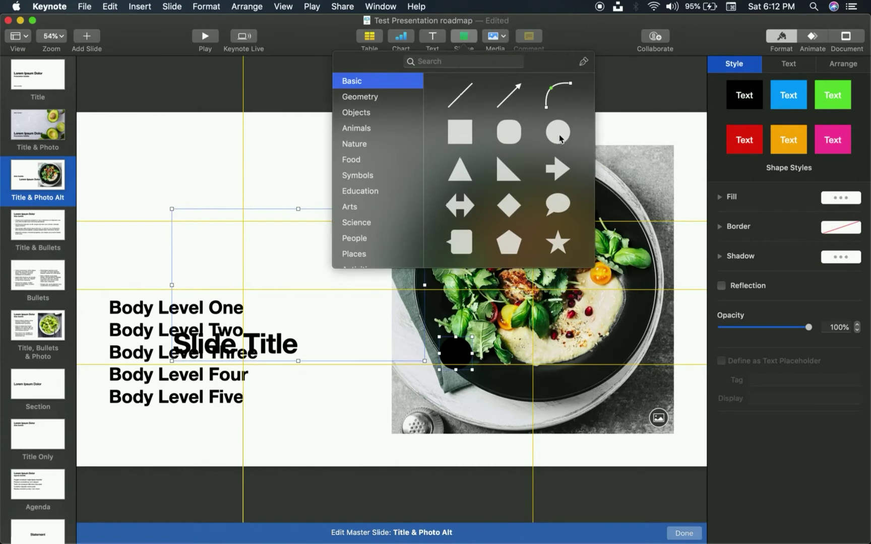
{"action": "left_click_drag", "start_coordinate": [171, 132], "coordinate": [375, 332]}
{"action": "left_click", "coordinate": [462, 68]}
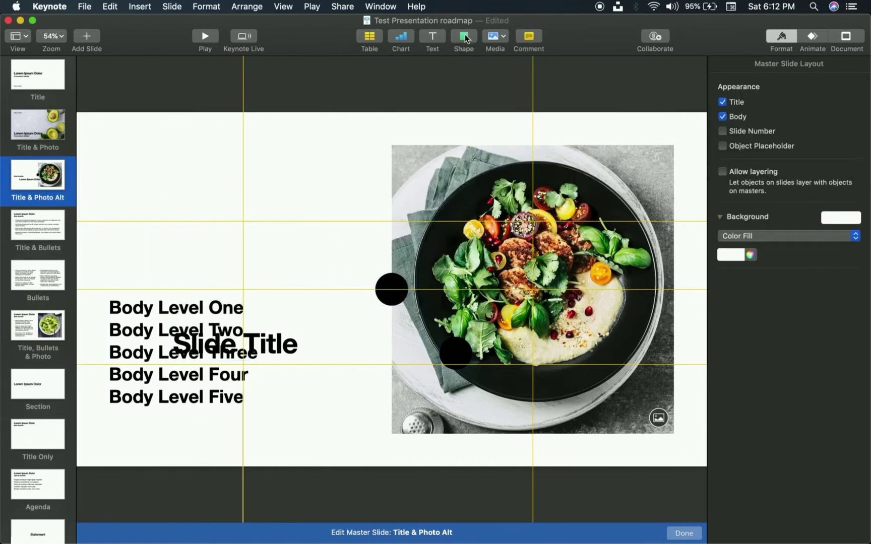
{"action": "left_click", "coordinate": [468, 44]}
{"action": "left_click", "coordinate": [561, 144]}
{"action": "left_click_drag", "start_coordinate": [396, 293], "coordinate": [210, 166]}
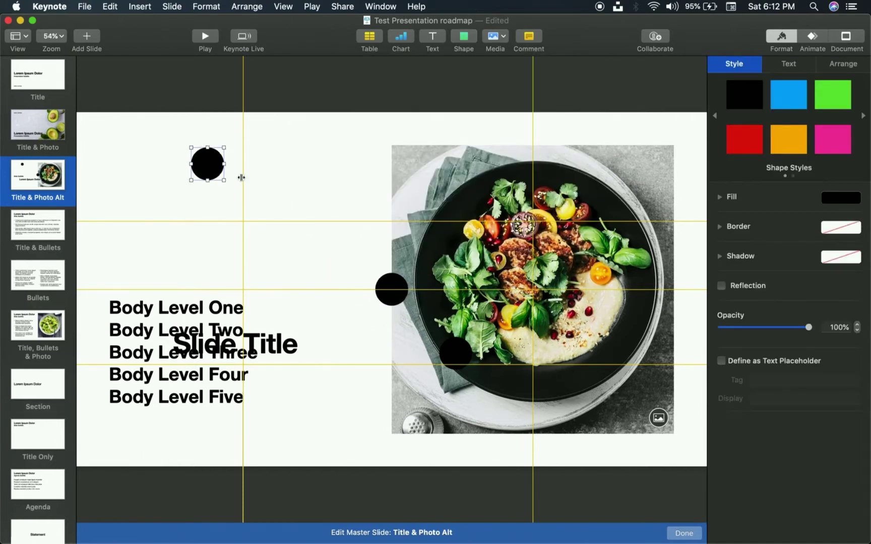
{"action": "key", "text": "Delete"}
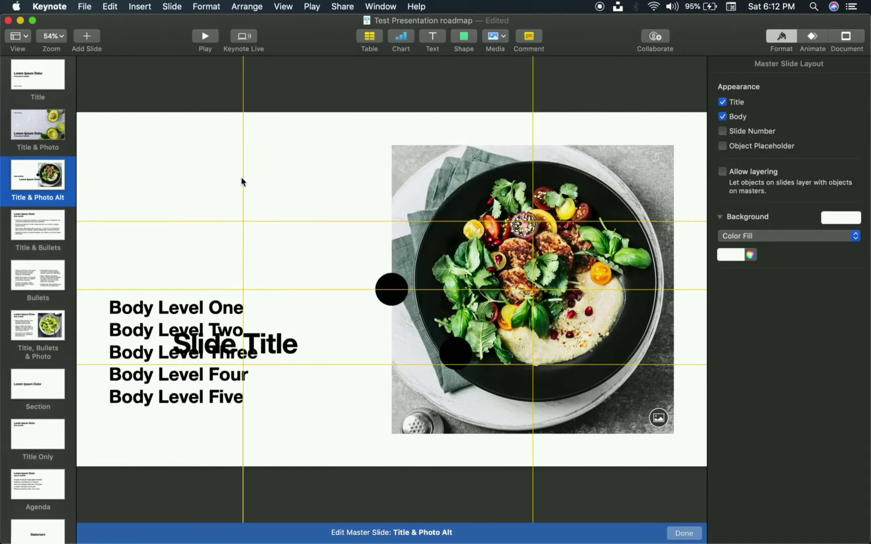
{"action": "left_click", "coordinate": [387, 288]}
{"action": "key", "text": "Delete"}
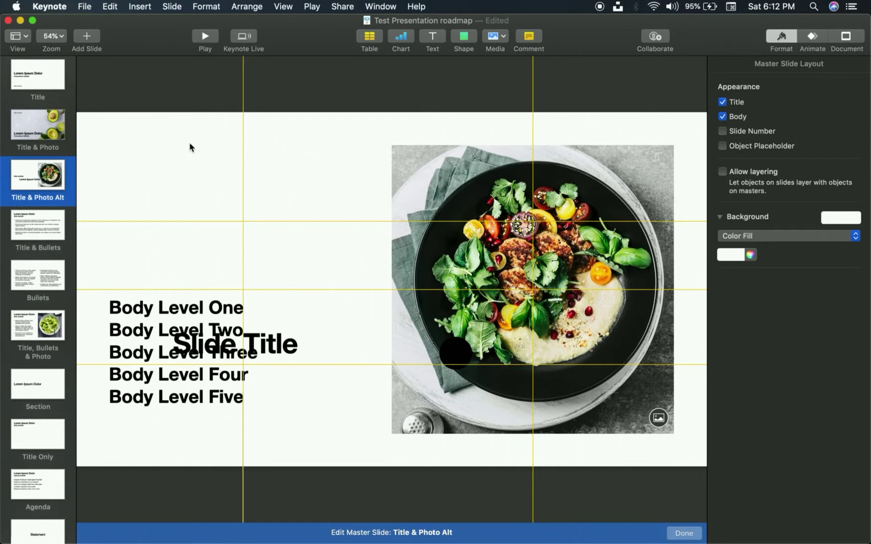
Add a circle in the upper-left corner of the Title & Photo Alt master slide and fill it with pink.
{"action": "left_click", "coordinate": [459, 44]}
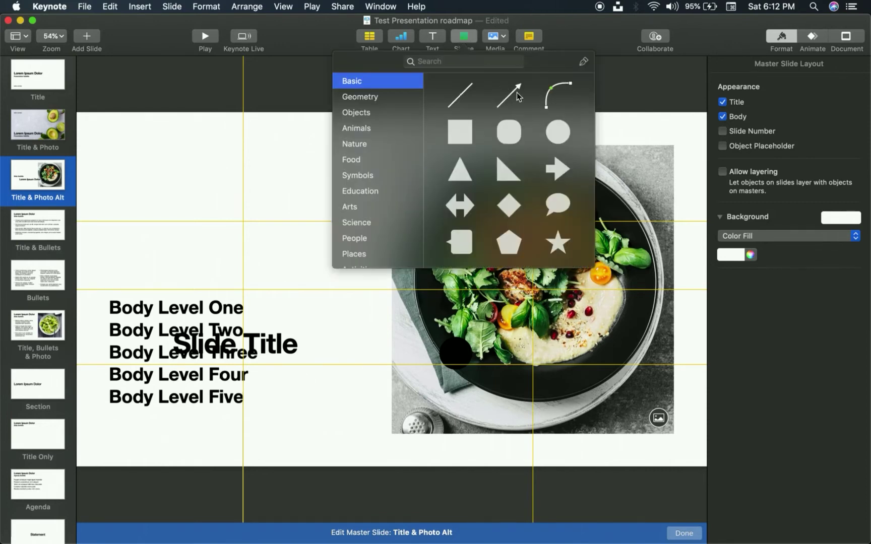
{"action": "left_click", "coordinate": [560, 133]}
{"action": "left_click", "coordinate": [86, 130]}
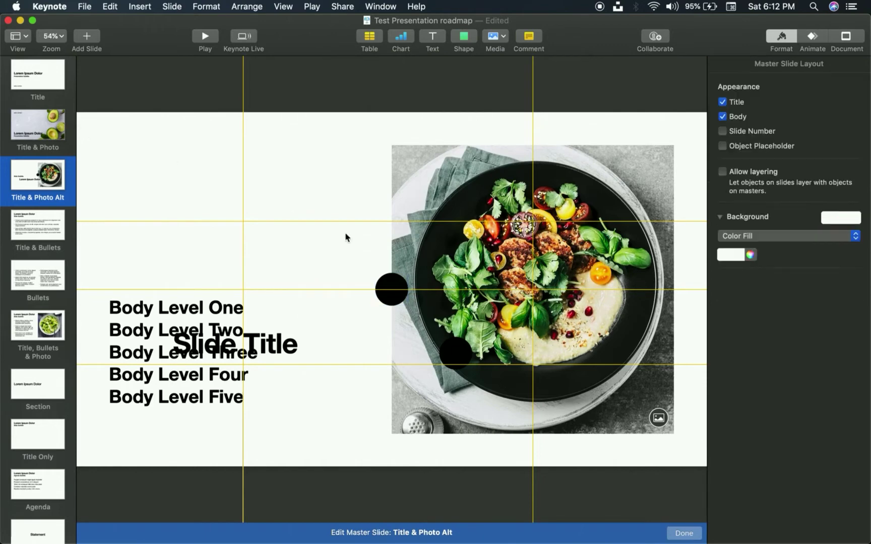
{"action": "left_click", "coordinate": [393, 281]}
{"action": "left_click_drag", "start_coordinate": [393, 281], "coordinate": [106, 145]}
{"action": "left_click", "coordinate": [825, 138]}
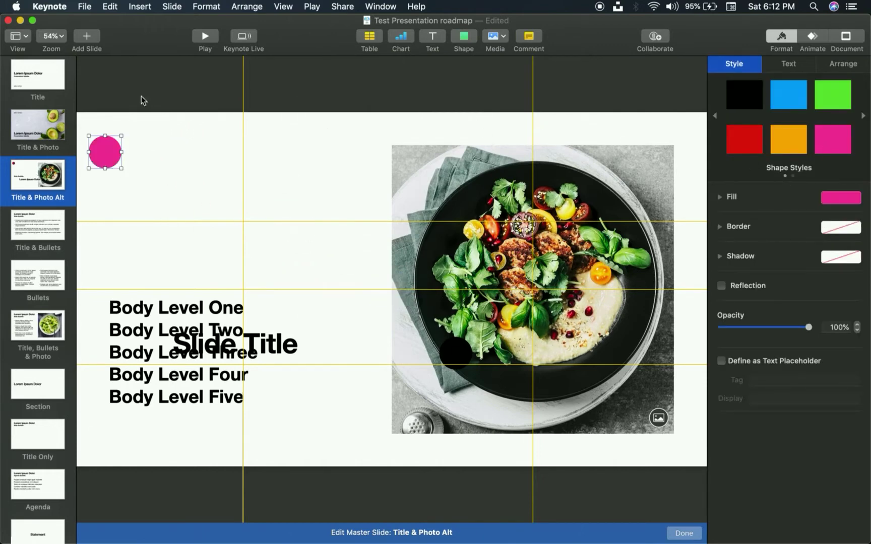
{"action": "left_click", "coordinate": [172, 77]}
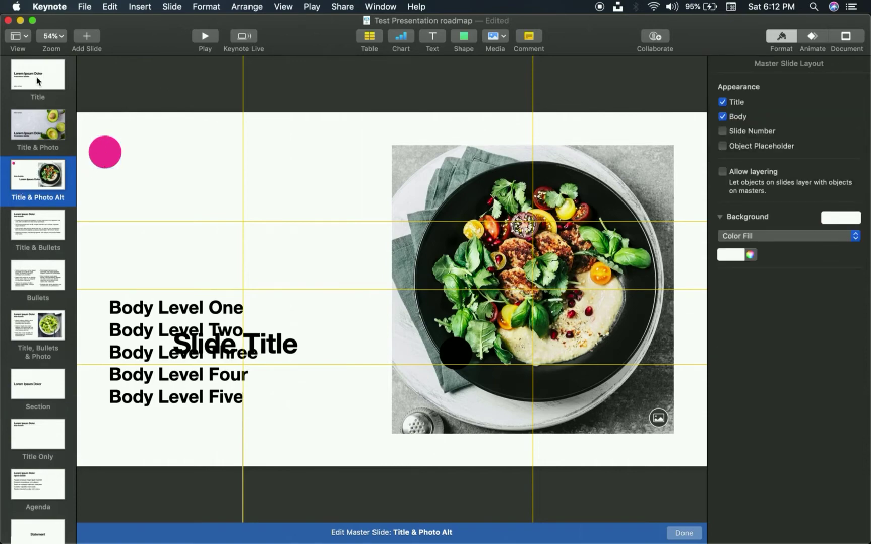
Exit master slide editing and inspect slide 17, which is based on the Title & Photo Alt master.
{"action": "left_click", "coordinate": [25, 36]}
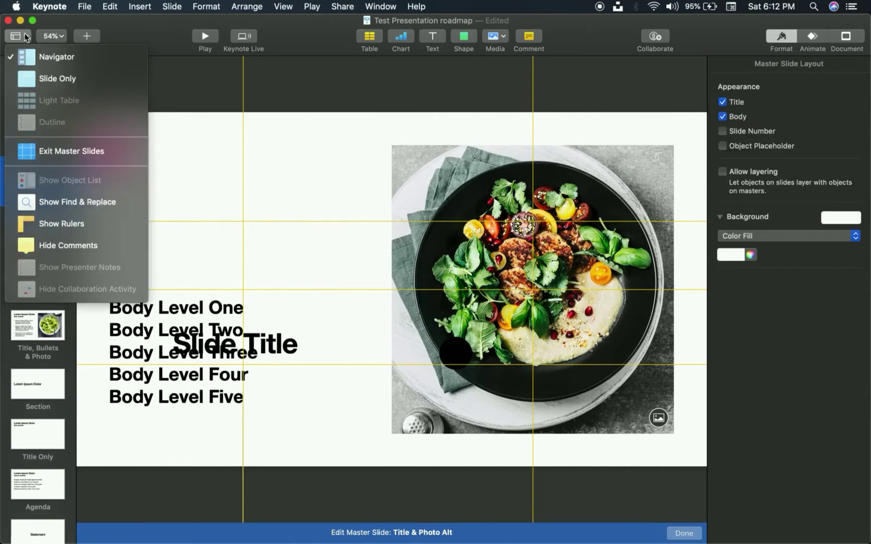
{"action": "left_click", "coordinate": [48, 153]}
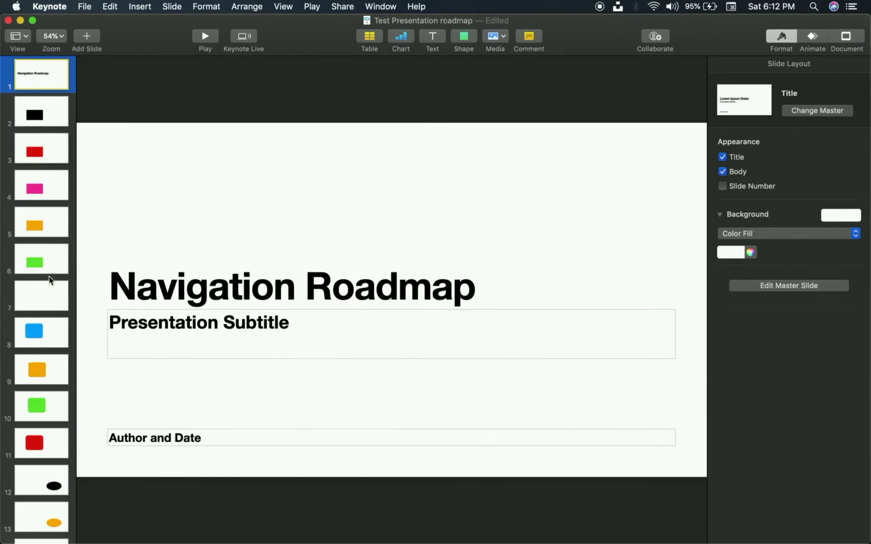
{"action": "scroll", "coordinate": [50, 279], "scroll_direction": "down", "scroll_amount": 5}
{"action": "scroll", "coordinate": [50, 280], "scroll_direction": "down", "scroll_amount": 3}
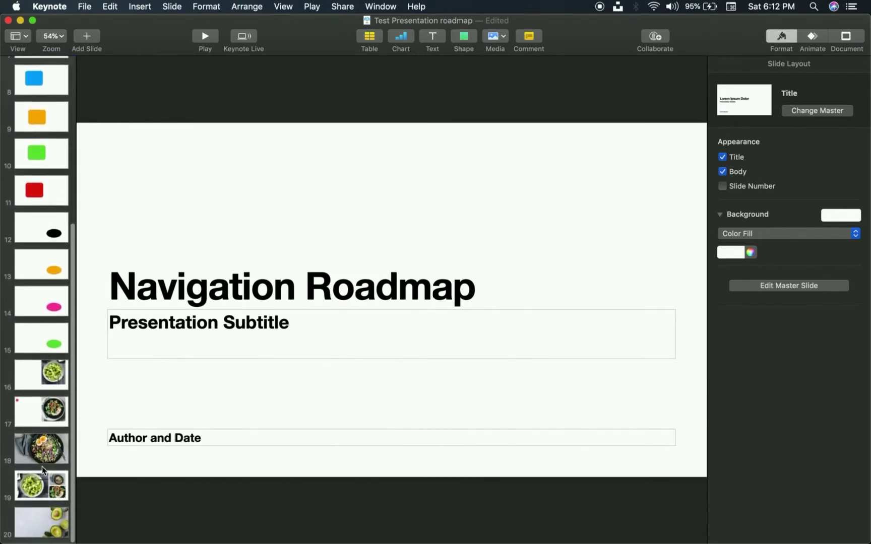
{"action": "left_click", "coordinate": [33, 418]}
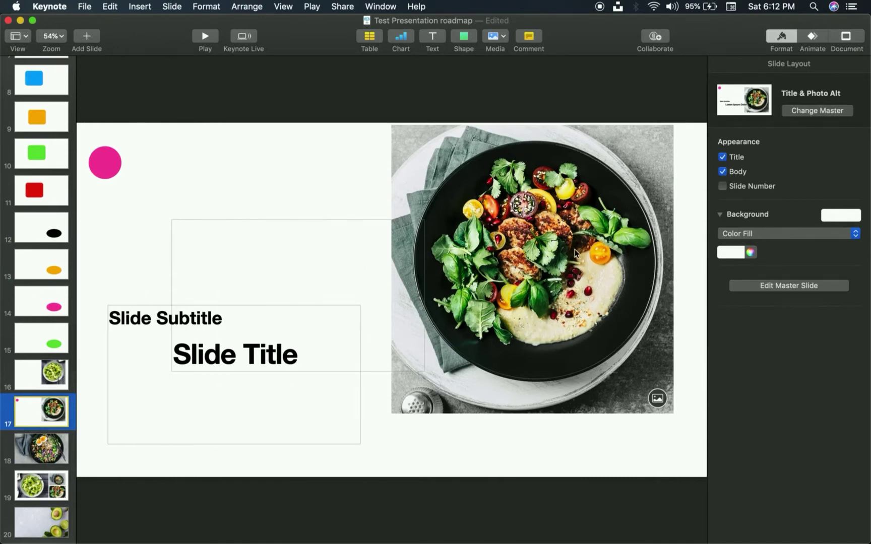
Compare the Title & Photo Alt master slide with the regular slides of the presentation.
{"action": "left_click", "coordinate": [23, 36]}
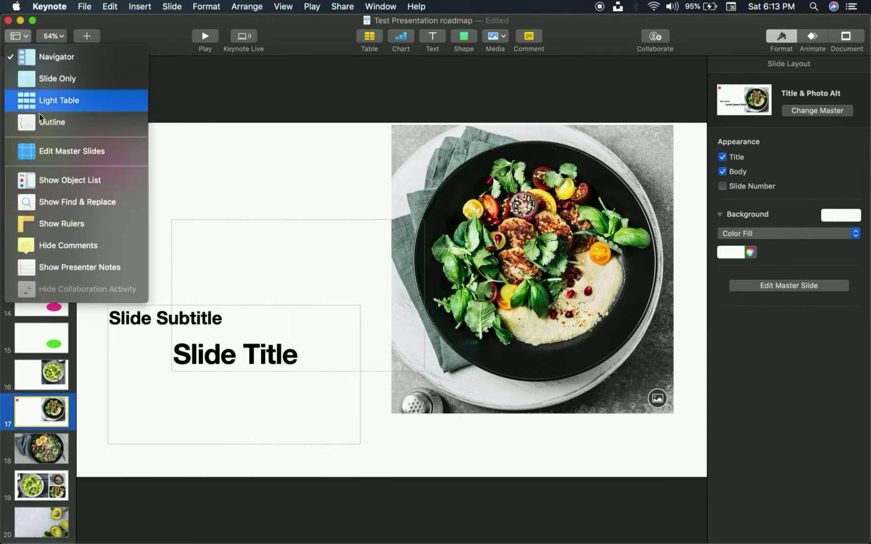
{"action": "left_click", "coordinate": [43, 154]}
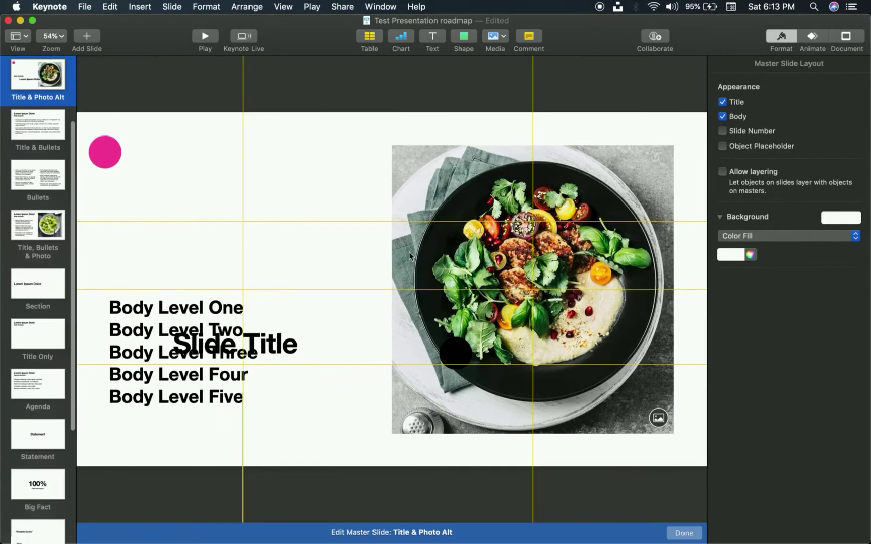
{"action": "left_click", "coordinate": [25, 40]}
{"action": "left_click", "coordinate": [51, 149]}
{"action": "scroll", "coordinate": [35, 368], "scroll_direction": "up", "scroll_amount": 5}
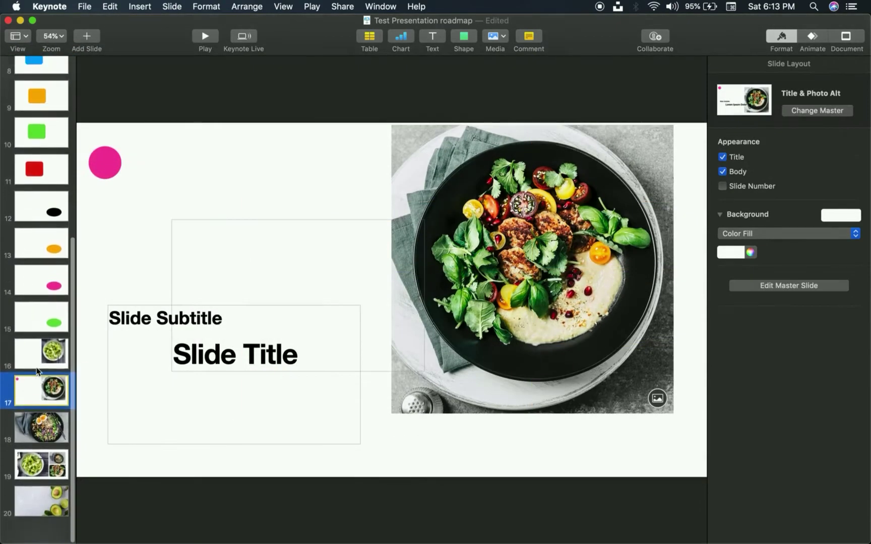
{"action": "scroll", "coordinate": [39, 353], "scroll_direction": "up", "scroll_amount": 5}
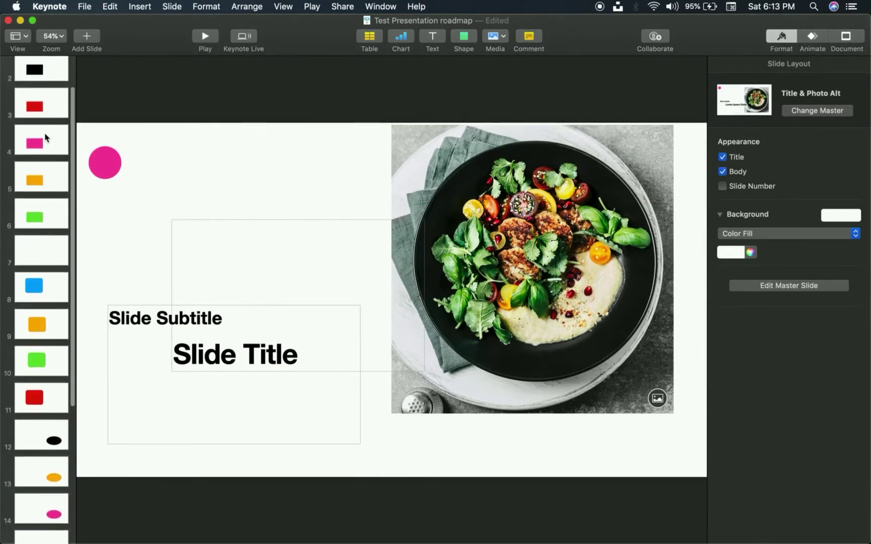
Return to master slide editing and select the pink circle on the Title & Photo Alt master.
{"action": "left_click", "coordinate": [25, 38]}
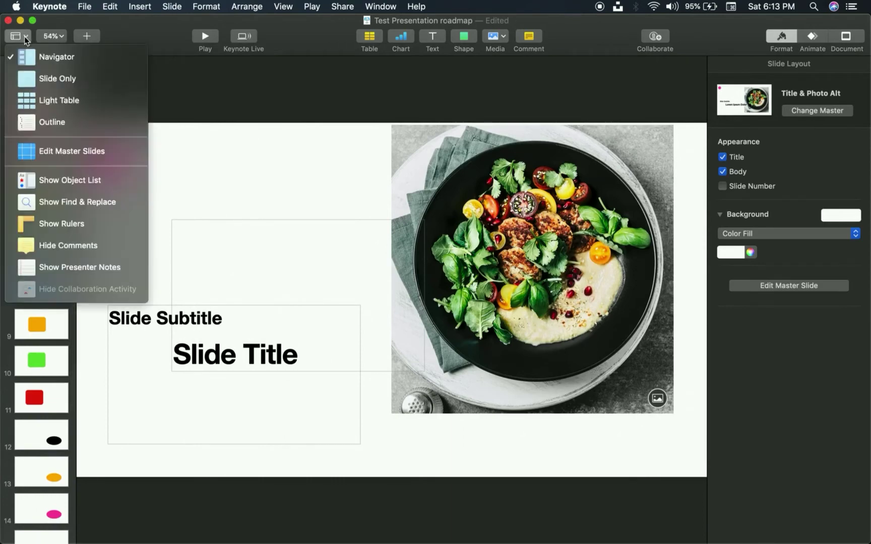
{"action": "left_click", "coordinate": [56, 152]}
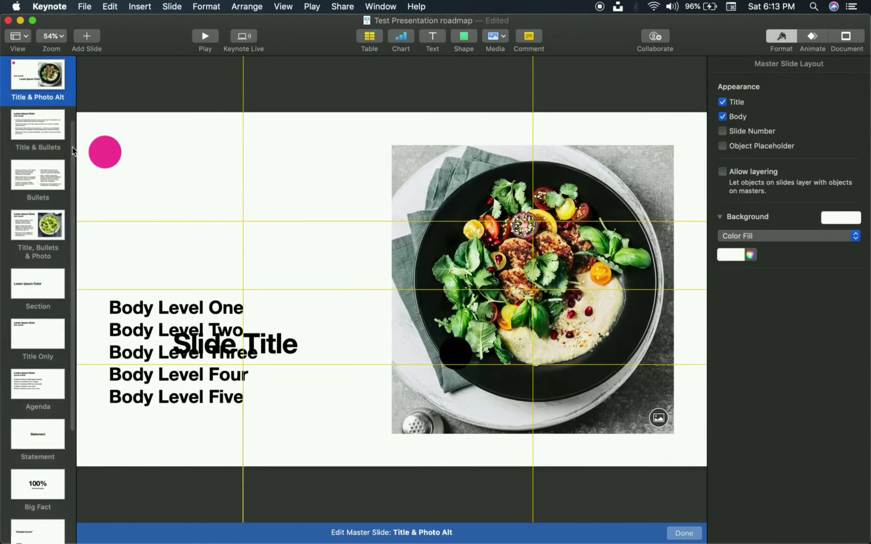
{"action": "left_click", "coordinate": [100, 162]}
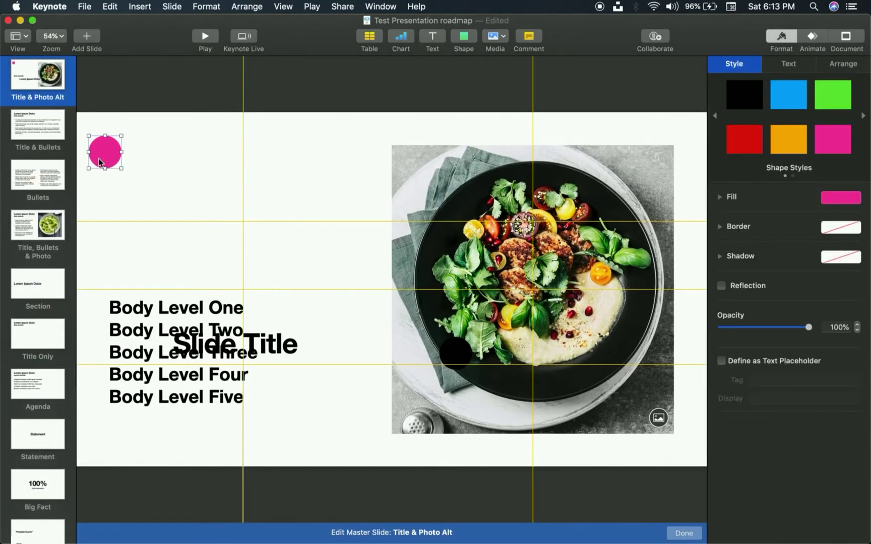
Try to paste the pink circle onto the Title master slide, and undo the paste.
{"action": "left_click", "coordinate": [36, 91]}
{"action": "scroll", "coordinate": [37, 93], "scroll_direction": "up", "scroll_amount": 5}
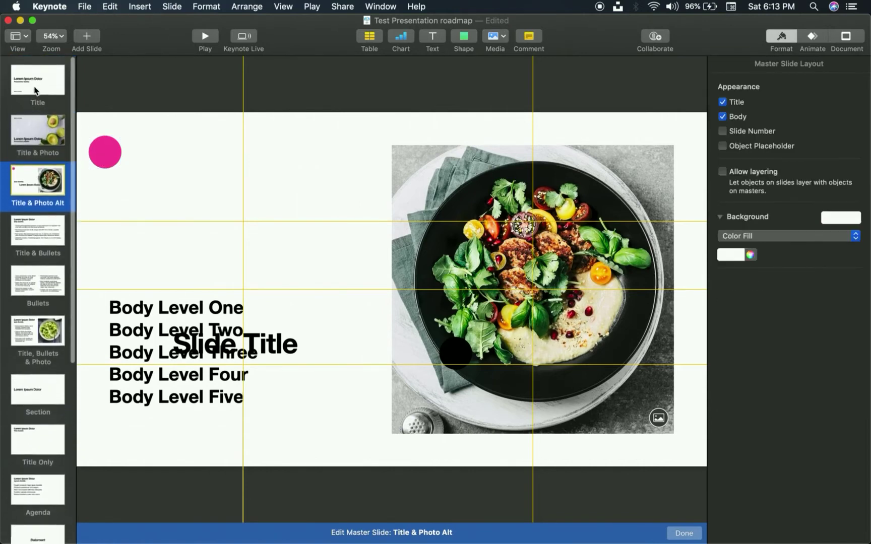
{"action": "left_click", "coordinate": [37, 94]}
{"action": "key", "text": "super+c"}
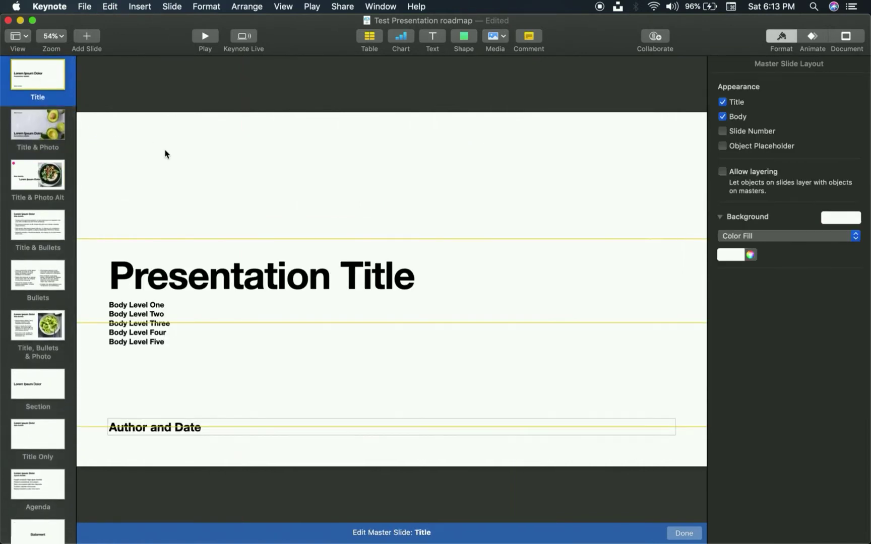
{"action": "key", "text": "super+v"}
{"action": "key", "text": "super+z"}
Copy the pink circle from the Title & Photo Alt master to the Title & Bullets master slide.
{"action": "left_click", "coordinate": [25, 277]}
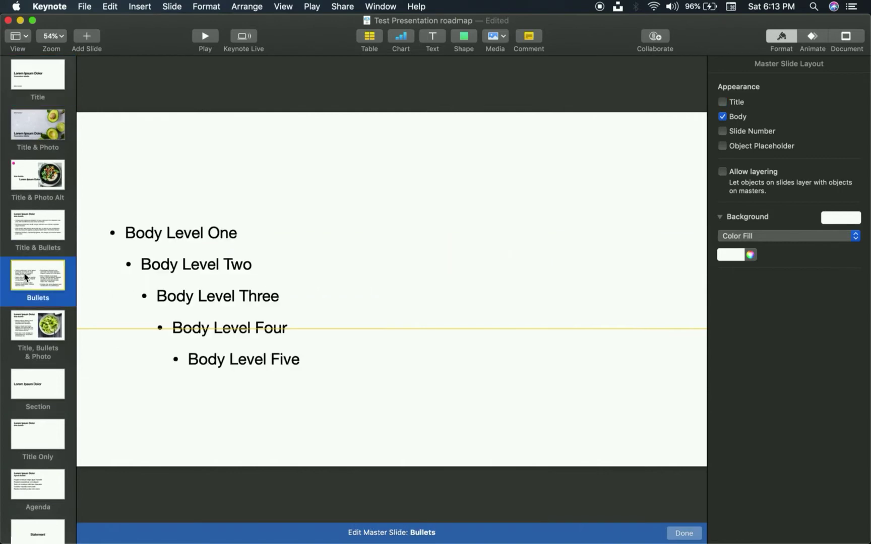
{"action": "left_click", "coordinate": [35, 187]}
{"action": "left_click", "coordinate": [113, 153]}
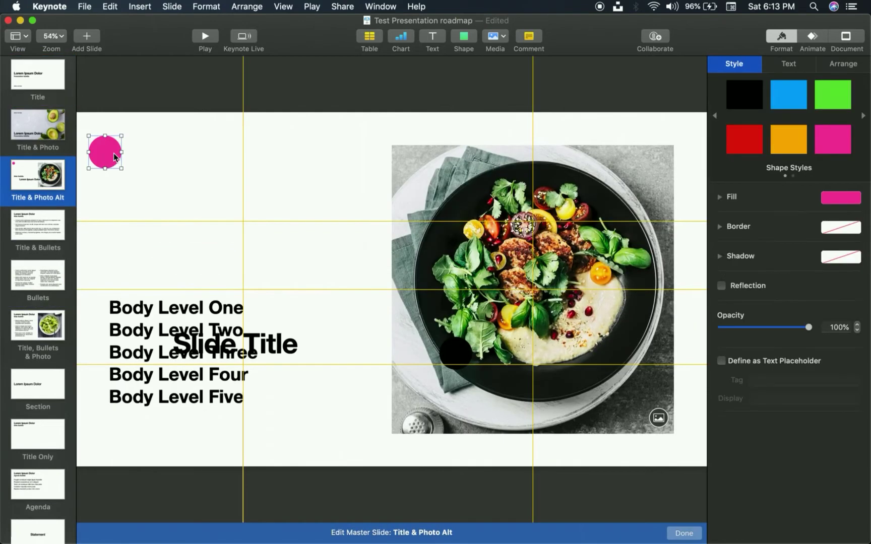
{"action": "left_click", "coordinate": [20, 228]}
{"action": "key", "text": "super+v"}
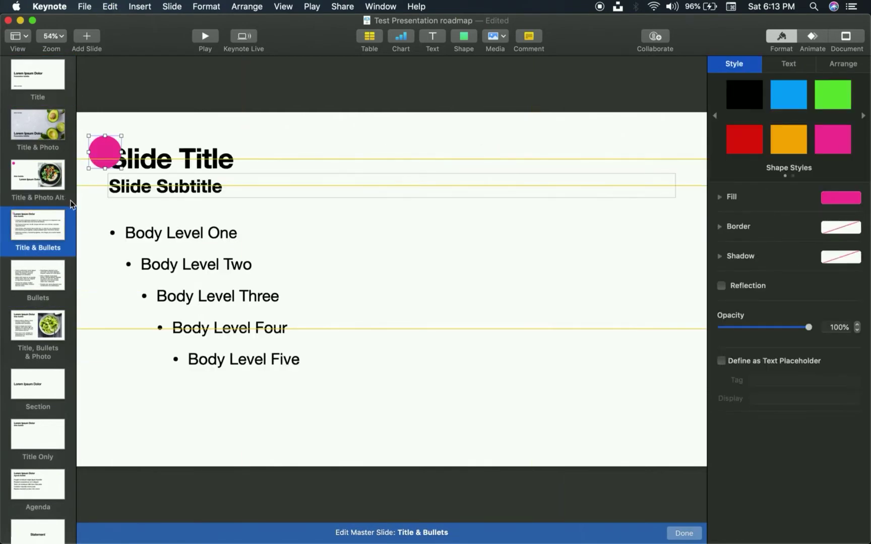
Paste the pink circle onto the Bullets and the Title, Bullets & Photo master slides.
{"action": "scroll", "coordinate": [61, 288], "scroll_direction": "down", "scroll_amount": 1}
{"action": "left_click", "coordinate": [56, 240]}
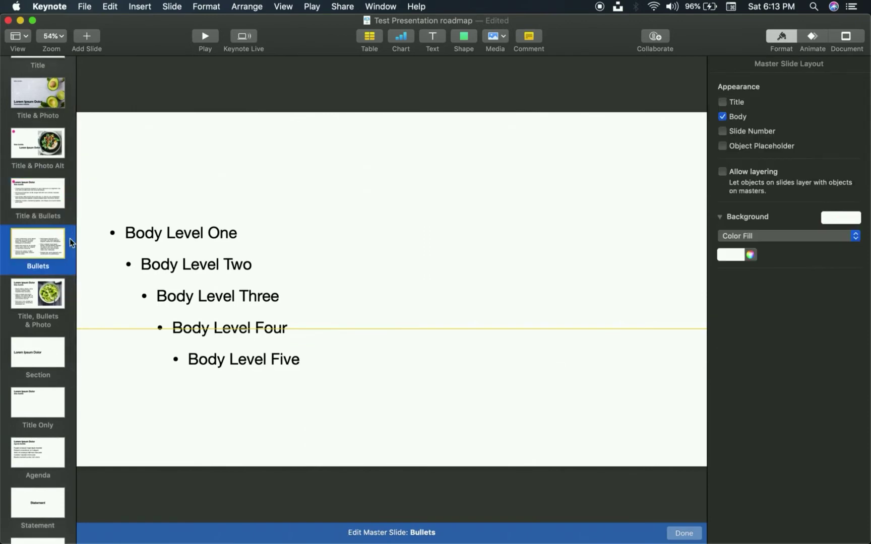
{"action": "key", "text": "super+v"}
{"action": "scroll", "coordinate": [50, 247], "scroll_direction": "down", "scroll_amount": 1}
{"action": "left_click", "coordinate": [33, 246]}
{"action": "key", "text": "super+v"}
Paste the pink circle onto the Section and Title Only master slides.
{"action": "left_click", "coordinate": [36, 310]}
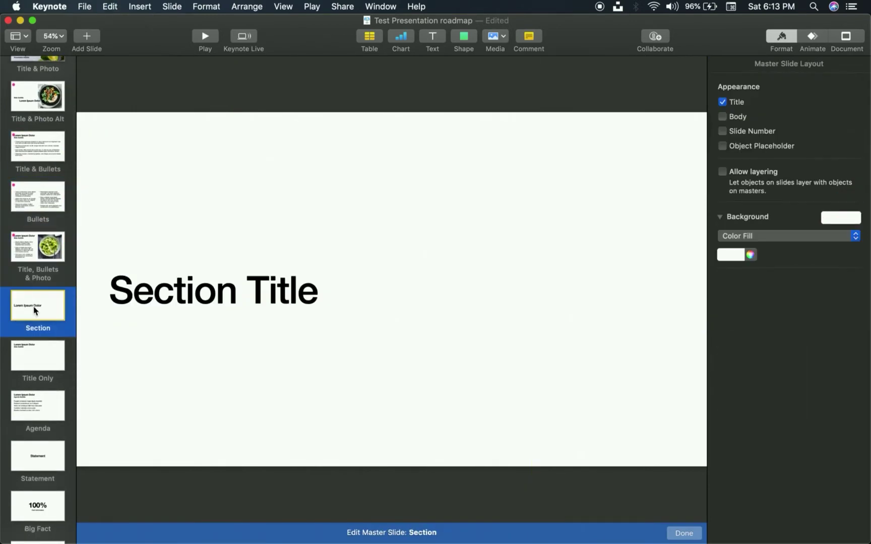
{"action": "key", "text": "super+v"}
{"action": "scroll", "coordinate": [35, 310], "scroll_direction": "down", "scroll_amount": 3}
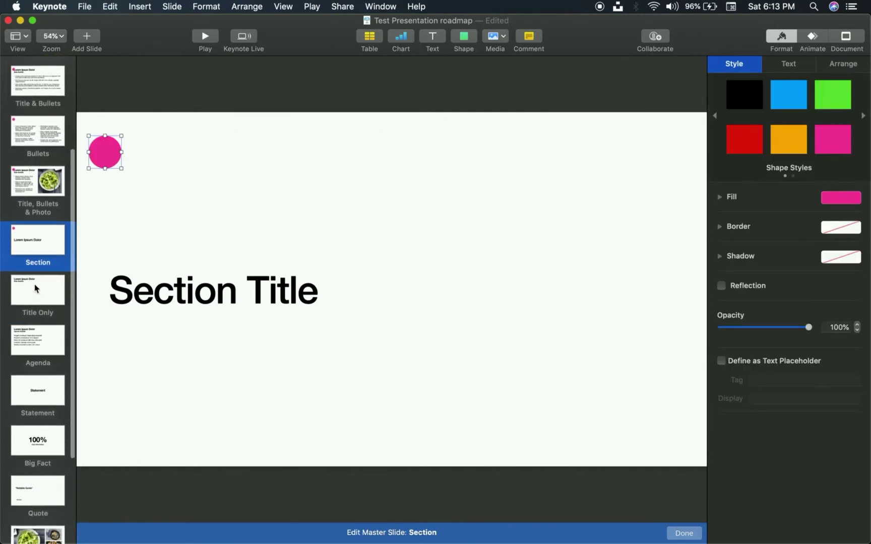
{"action": "left_click", "coordinate": [35, 289]}
{"action": "key", "text": "super+v"}
Paste the pink circle onto the Agenda and Statement master slides.
{"action": "scroll", "coordinate": [33, 347], "scroll_direction": "down", "scroll_amount": 4}
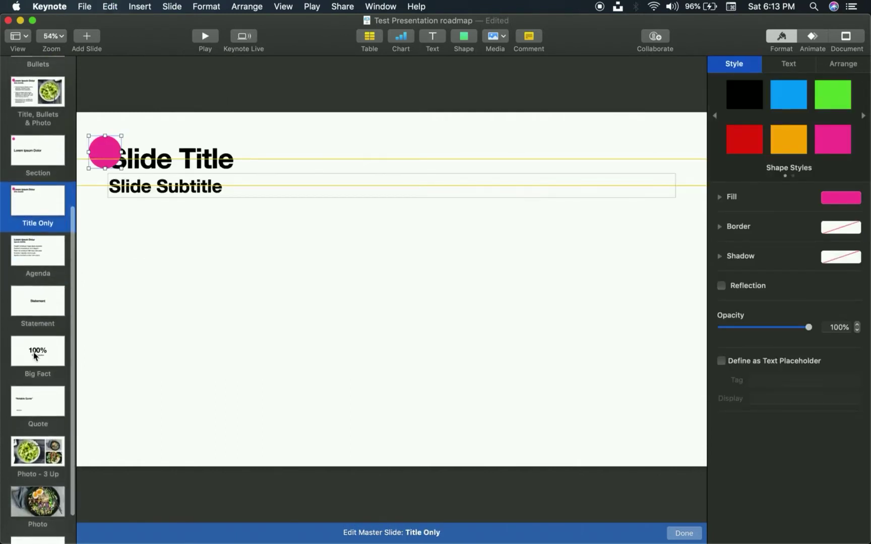
{"action": "left_click", "coordinate": [32, 254]}
{"action": "key", "text": "super+v"}
{"action": "scroll", "coordinate": [32, 254], "scroll_direction": "down", "scroll_amount": 3}
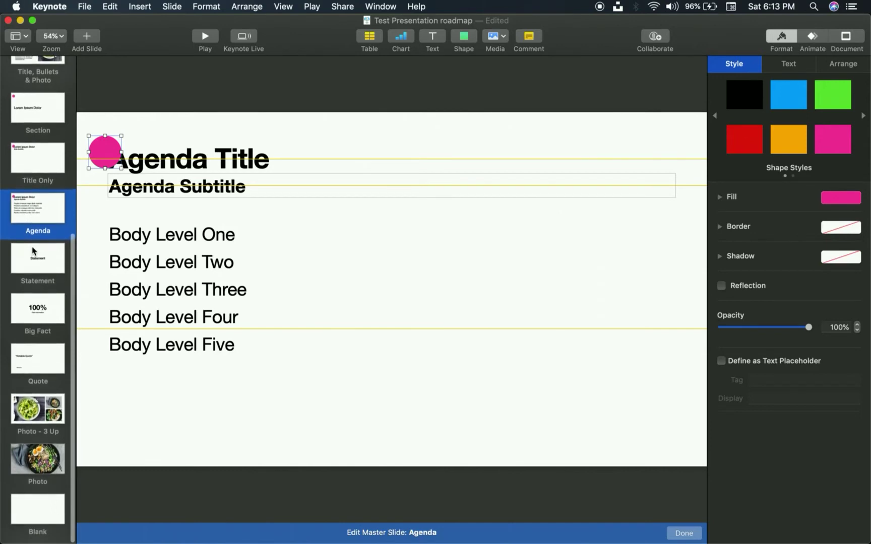
{"action": "left_click", "coordinate": [32, 252]}
{"action": "key", "text": "super+v"}
Paste the pink circle onto the Big Fact and Quote master slides.
{"action": "scroll", "coordinate": [23, 304], "scroll_direction": "down", "scroll_amount": 2}
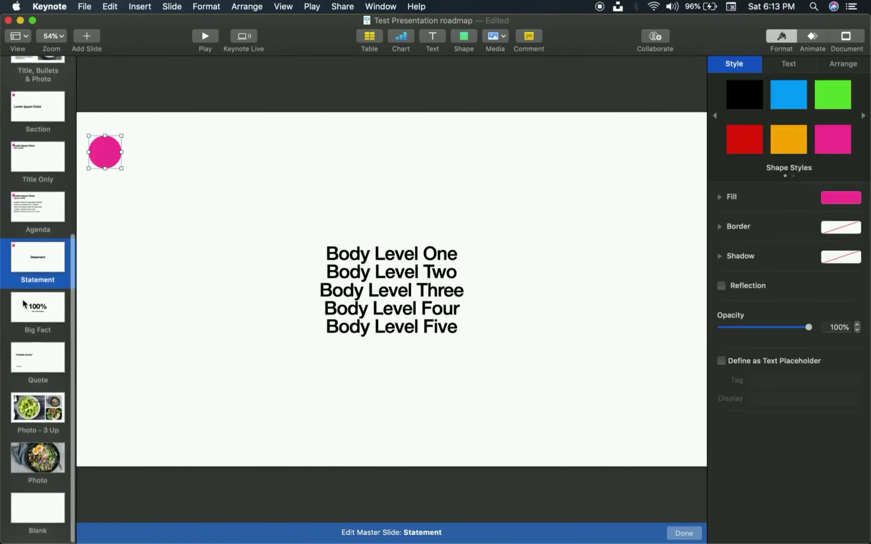
{"action": "left_click", "coordinate": [23, 304]}
{"action": "key", "text": "super+v"}
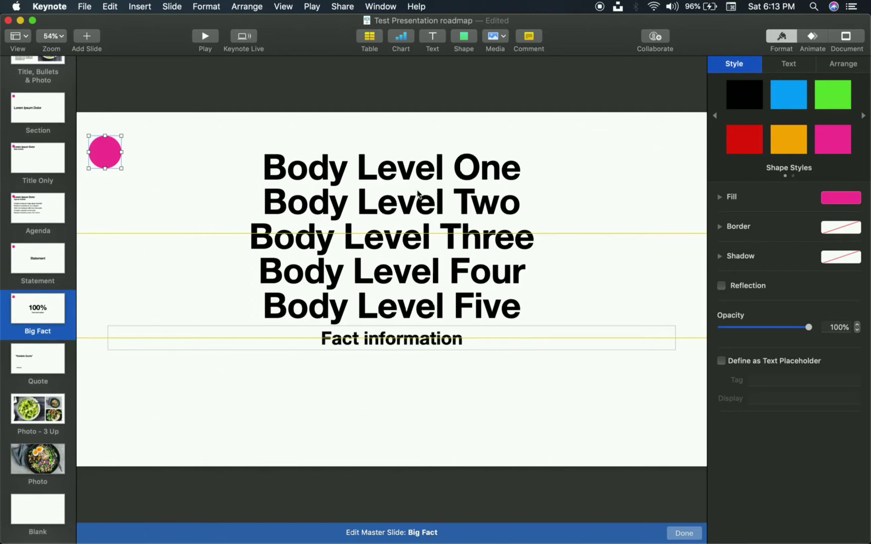
{"action": "left_click", "coordinate": [29, 355]}
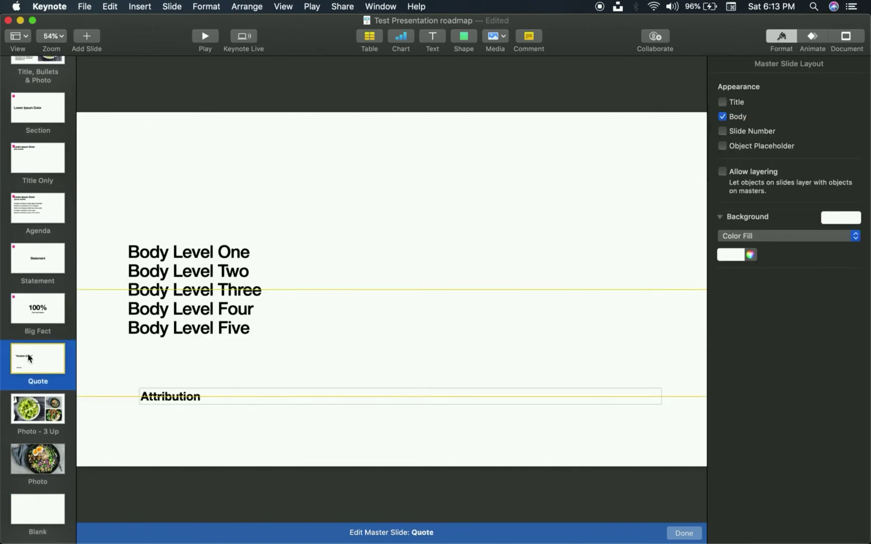
{"action": "key", "text": "super+v"}
Paste the pink circle onto the Photo - 3 Up, Photo and Blank master slides.
{"action": "left_click", "coordinate": [28, 409]}
{"action": "key", "text": "super+v"}
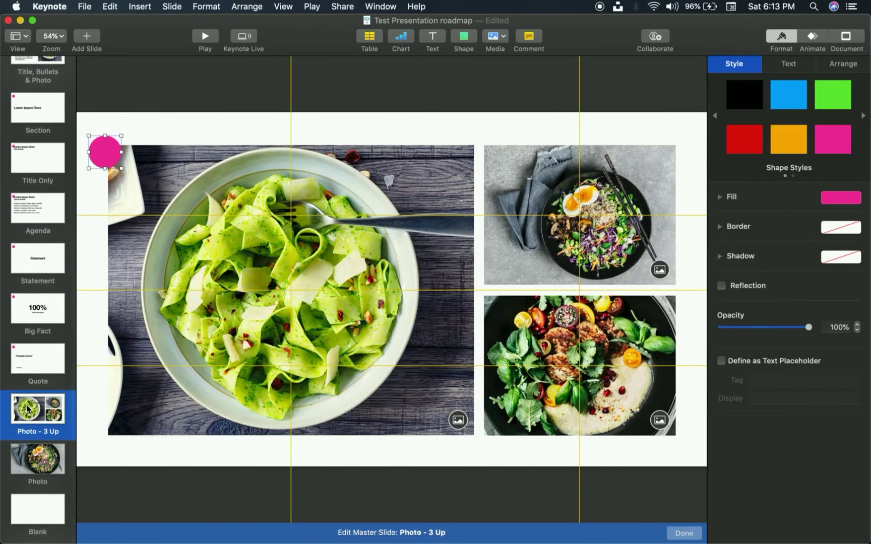
{"action": "left_click", "coordinate": [34, 465]}
{"action": "key", "text": "super+v"}
{"action": "left_click", "coordinate": [29, 524]}
{"action": "key", "text": "super+v"}
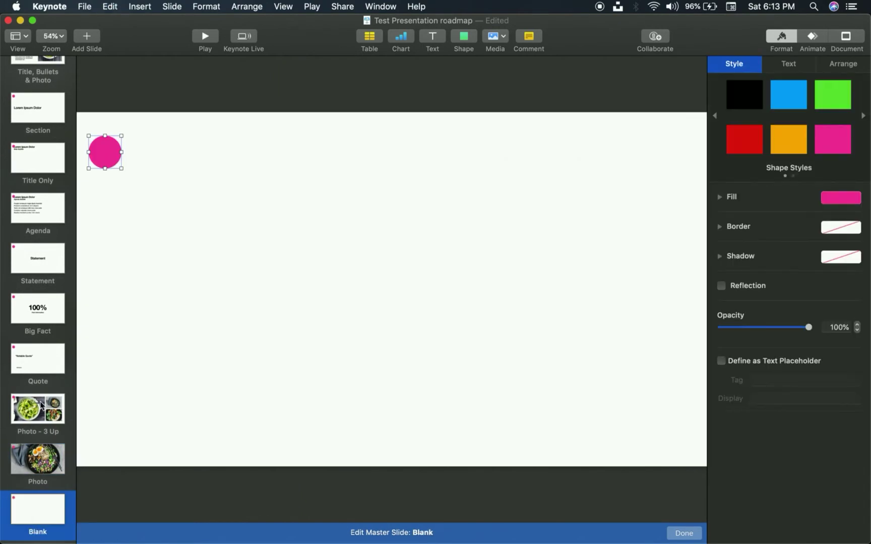
Paste the pink circle onto the Title & Photo master slide.
{"action": "scroll", "coordinate": [35, 302], "scroll_direction": "up", "scroll_amount": 10}
{"action": "left_click", "coordinate": [28, 129]}
{"action": "key", "text": "super+v"}
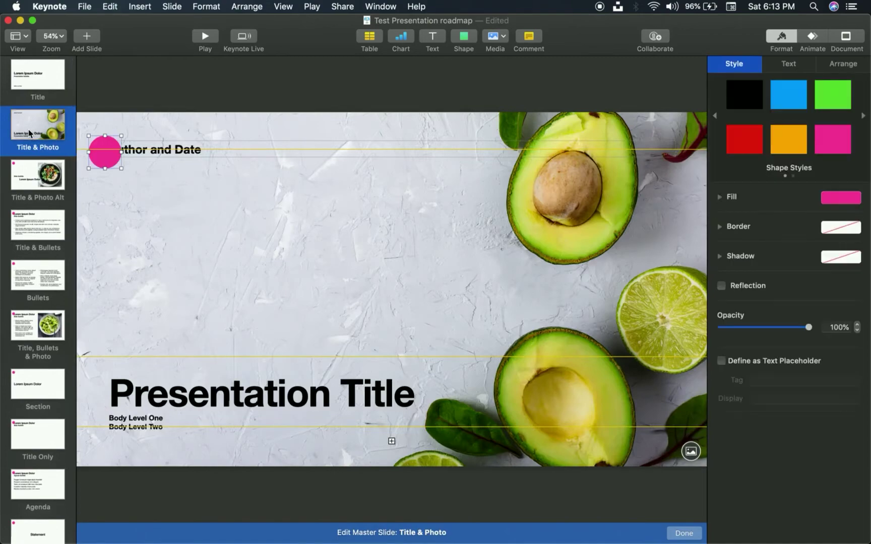
Paste the pink circle onto the Title master slide and exit master slide editing.
{"action": "left_click", "coordinate": [31, 71]}
{"action": "key", "text": "super+v"}
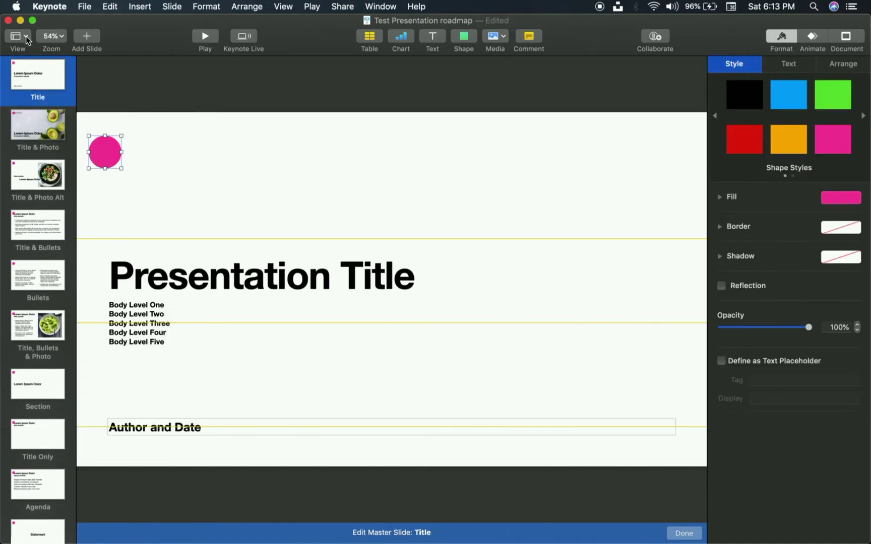
{"action": "left_click", "coordinate": [28, 39]}
{"action": "left_click", "coordinate": [43, 147]}
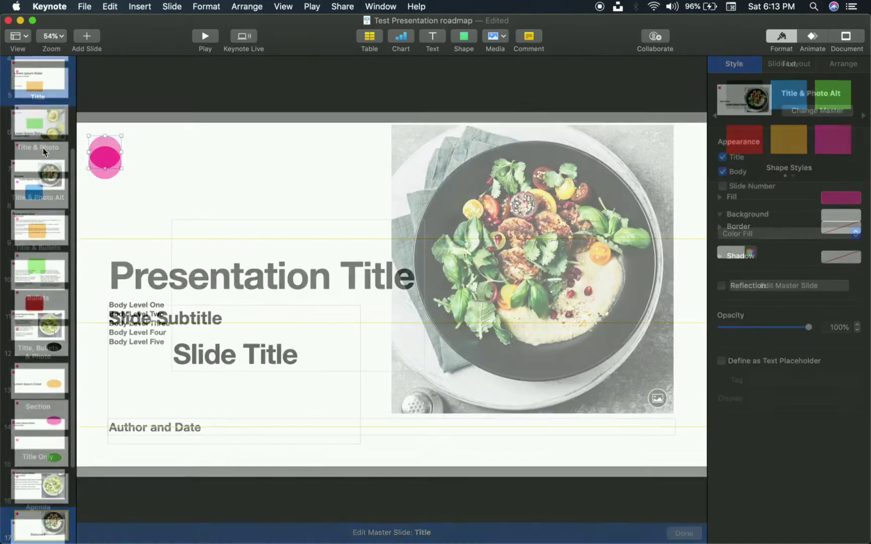
Add Big Fact slides to the presentation after slide 17.
{"action": "scroll", "coordinate": [48, 258], "scroll_direction": "down", "scroll_amount": 3}
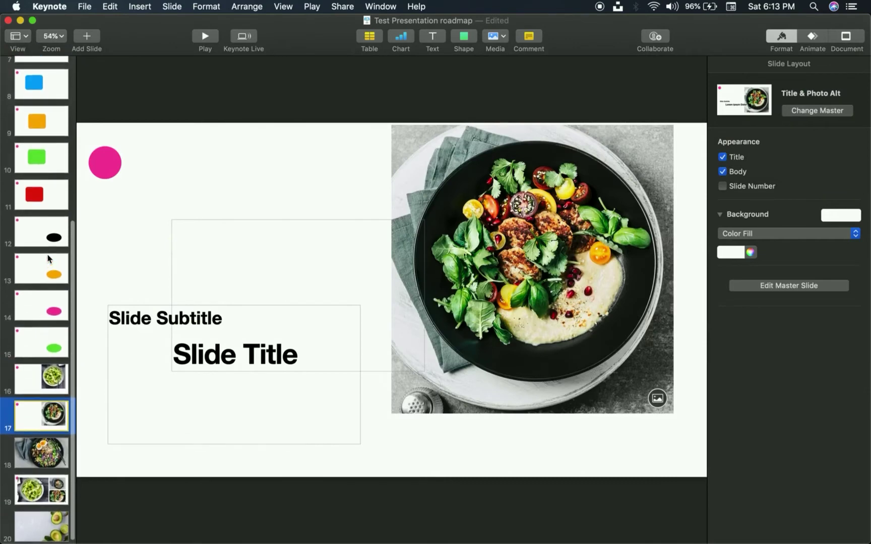
{"action": "scroll", "coordinate": [46, 242], "scroll_direction": "up", "scroll_amount": 5}
{"action": "left_click", "coordinate": [94, 36]}
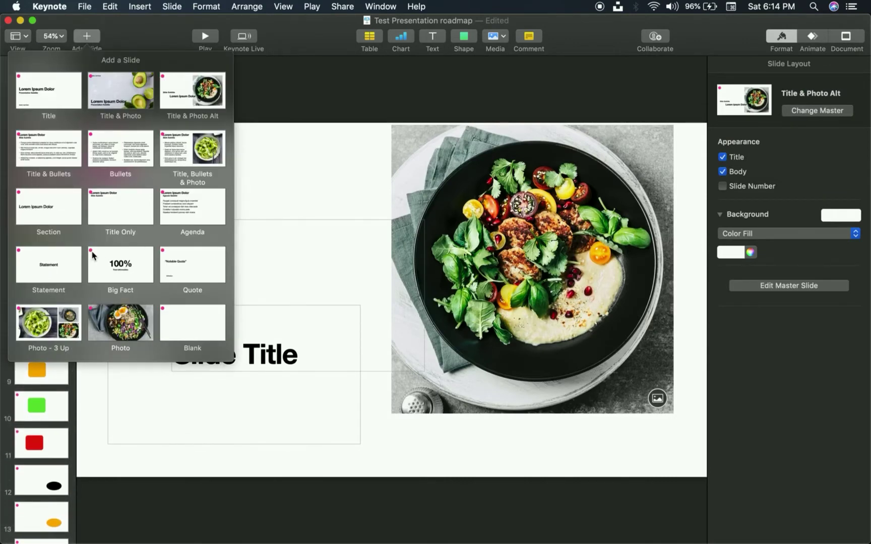
{"action": "left_click", "coordinate": [131, 279]}
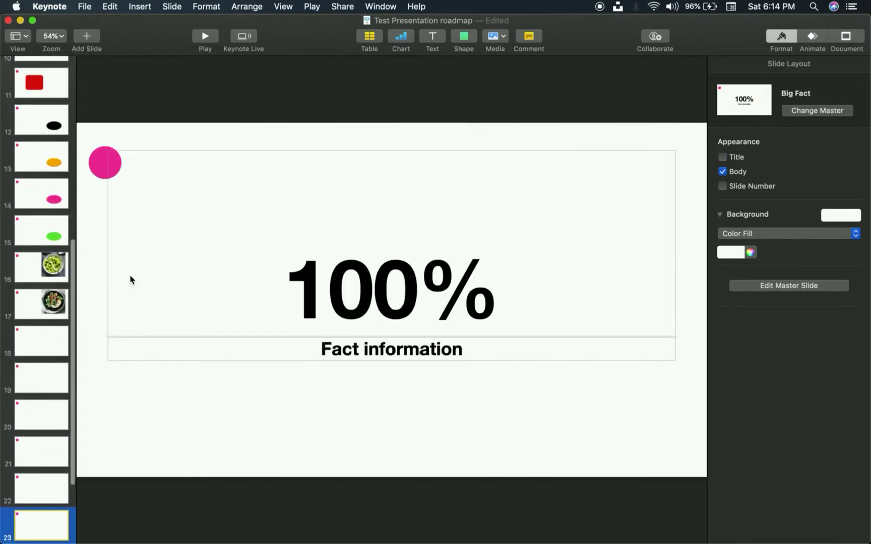
Add a slide based on the Title & Photo Alt master directly after slide 17.
{"action": "left_click", "coordinate": [40, 267]}
{"action": "left_click", "coordinate": [45, 301]}
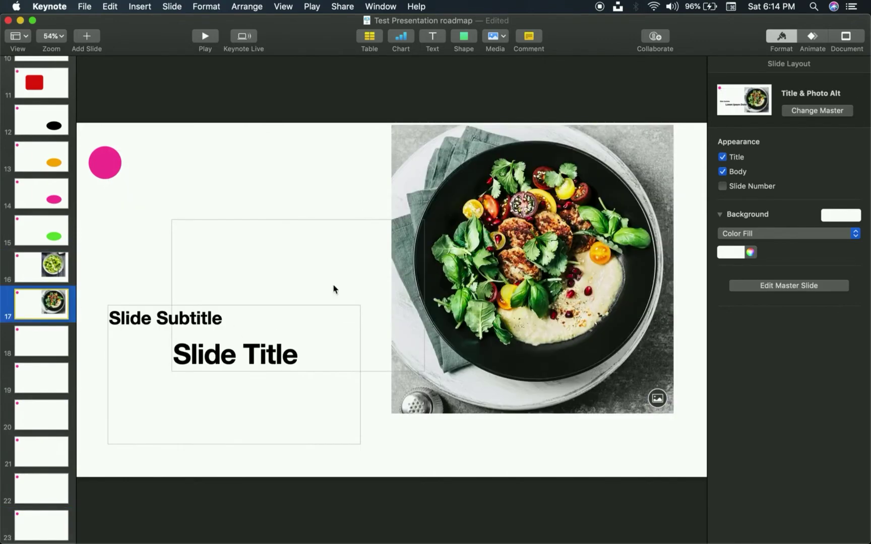
{"action": "left_click", "coordinate": [89, 36]}
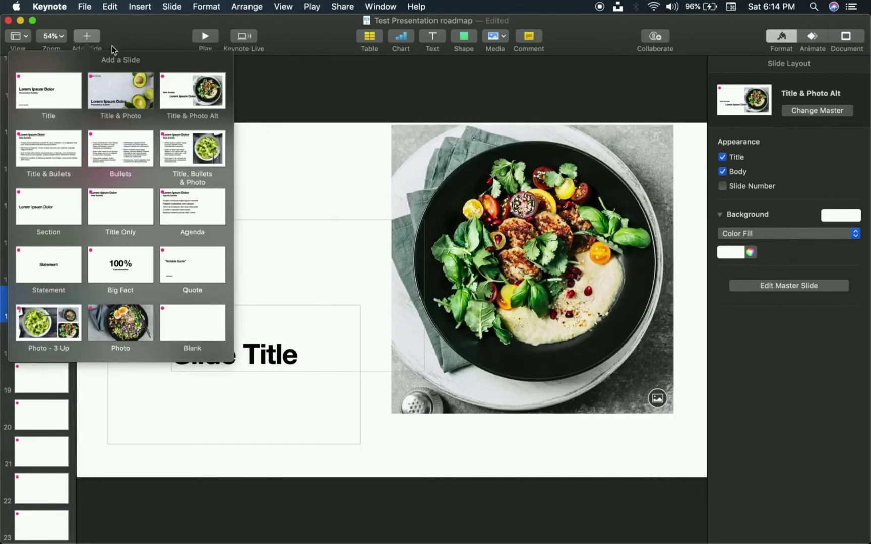
{"action": "left_click", "coordinate": [202, 98]}
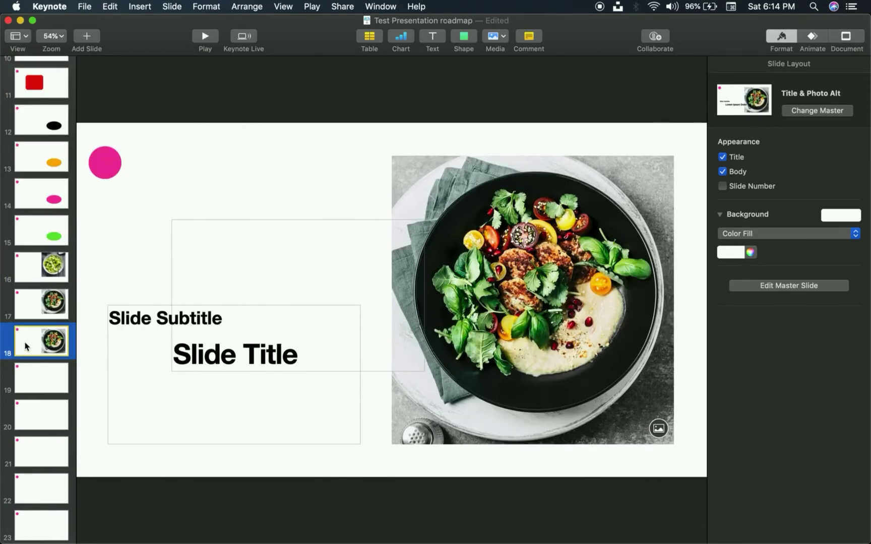
Undo the added slides and the pink circle pastes on the Title, Title & Photo, Blank and Photo masters, back through Statement.
{"action": "key", "text": "super+shift+e"}
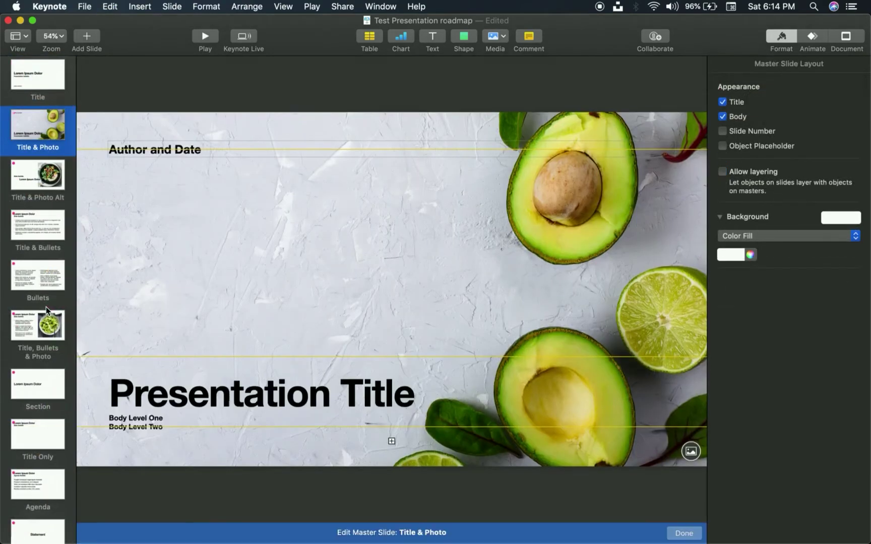
{"action": "key", "text": "End"}
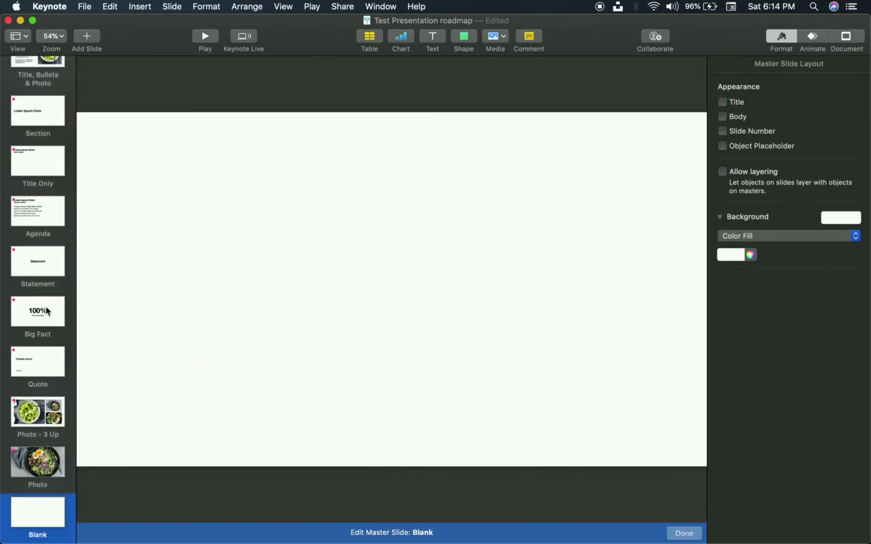
{"action": "key", "text": "Up"}
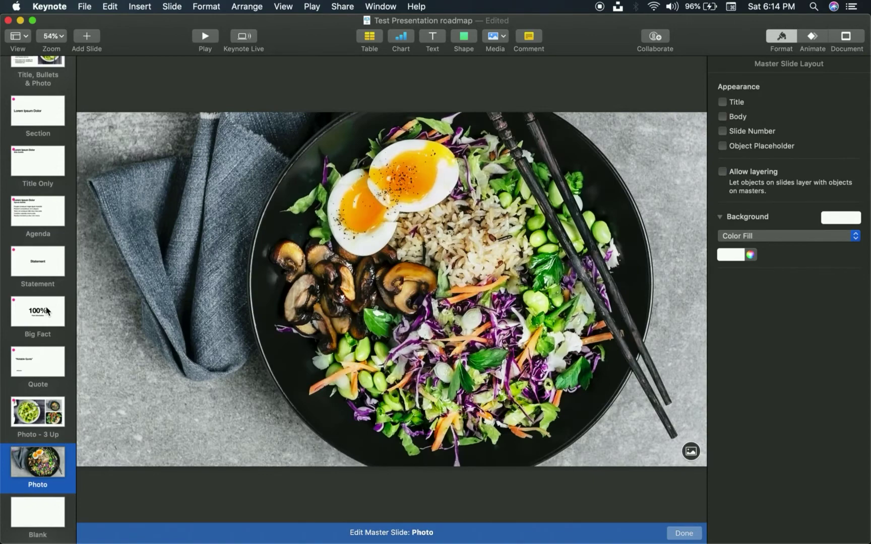
{"action": "key", "text": "Up"}
{"action": "key", "text": "Up"}
{"action": "key", "text": "Up"}
{"action": "key", "text": "Up"}
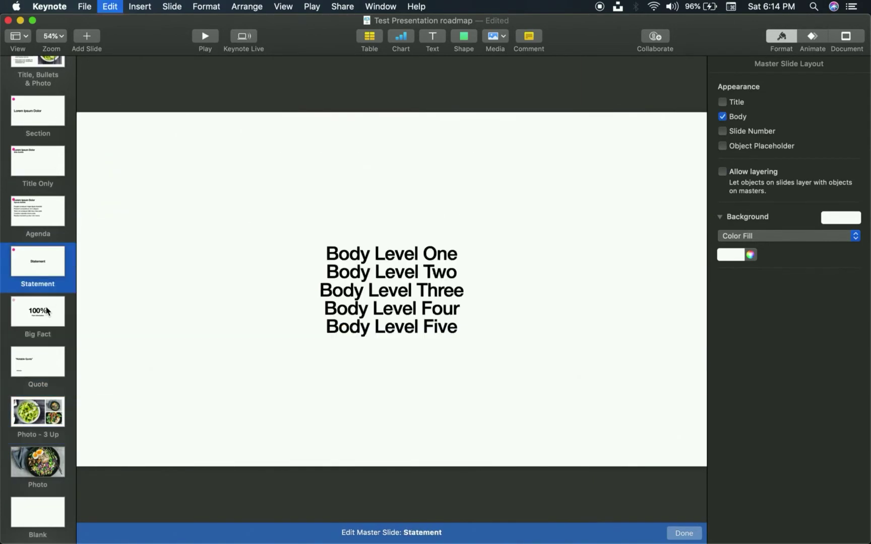
{"action": "left_click", "coordinate": [21, 40]}
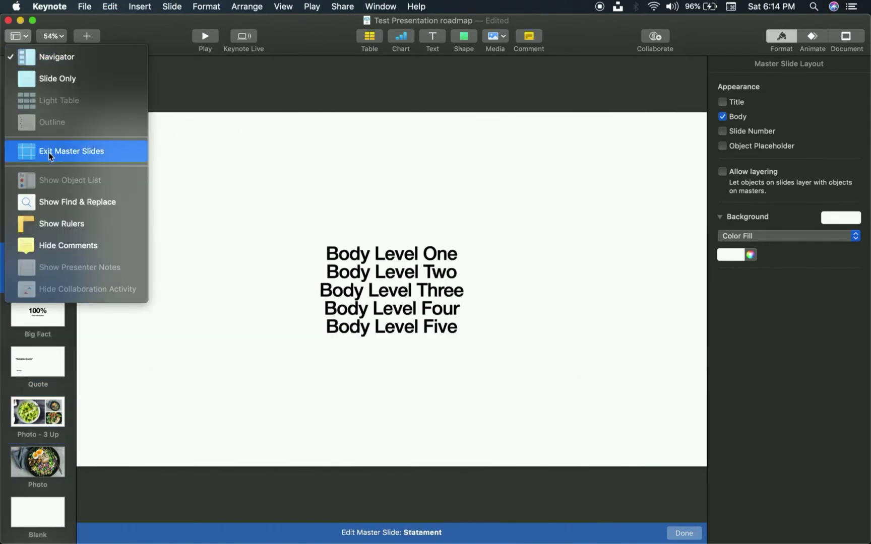
{"action": "left_click", "coordinate": [278, 159]}
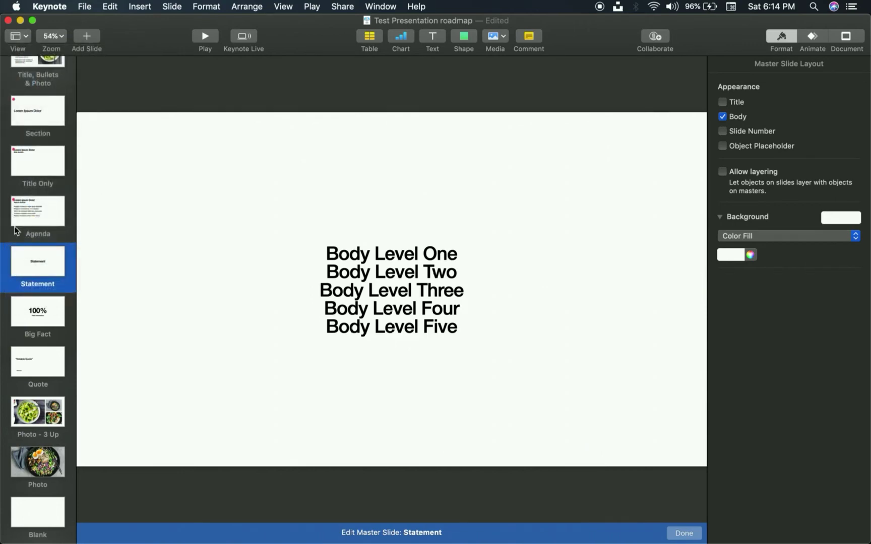
{"action": "scroll", "coordinate": [17, 220], "scroll_direction": "up", "scroll_amount": 6}
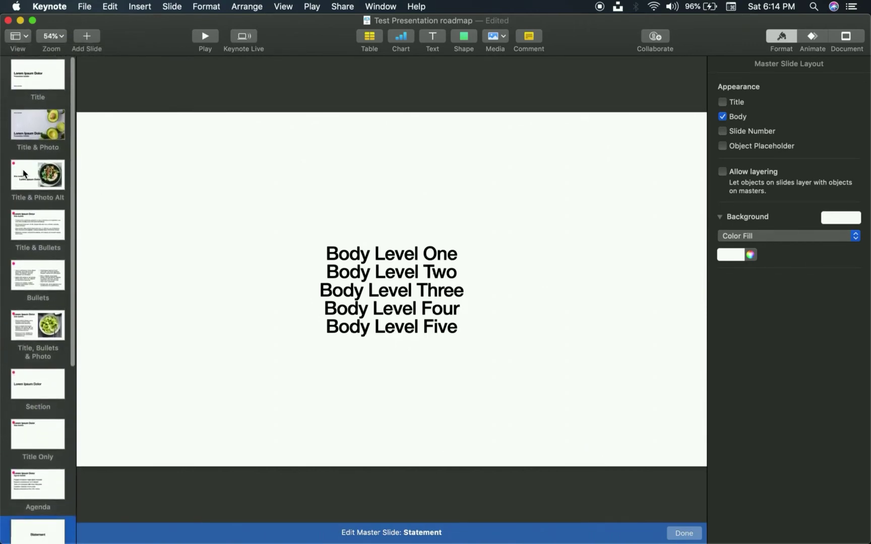
Redo the pink circle pastes from the Statement master slide through Photo - 3 Up.
{"action": "left_click", "coordinate": [24, 173]}
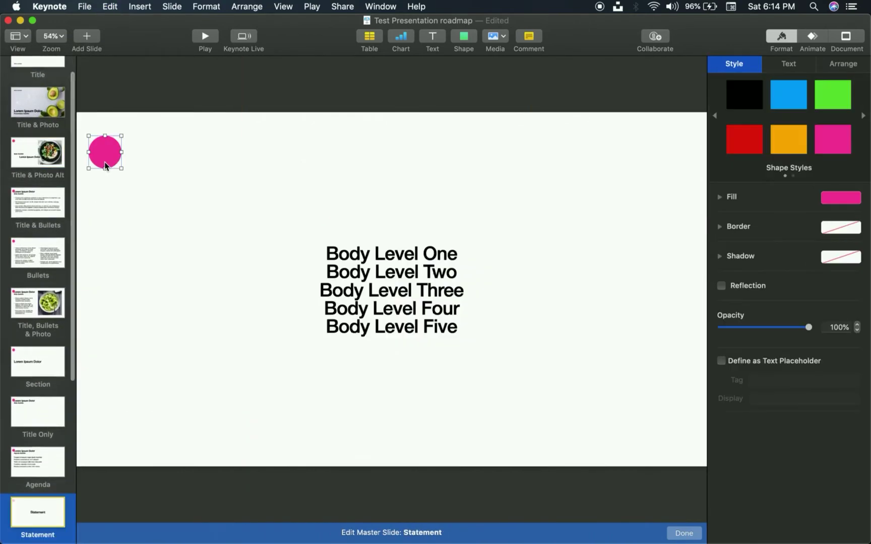
{"action": "key", "text": "Down"}
{"action": "key", "text": "Down"}
{"action": "key", "text": "Down"}
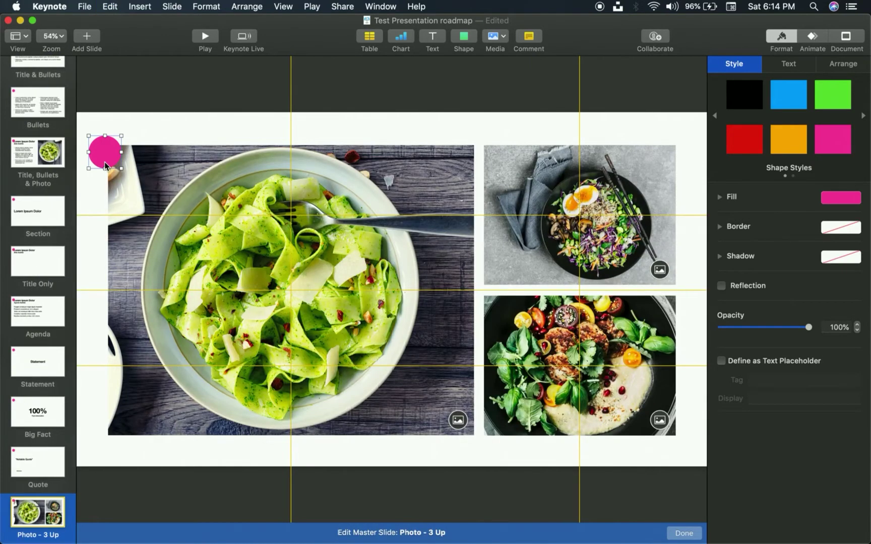
Undo all remaining pink circle pastes and edits, back to the original black circle on the Title & Photo Alt master slide.
{"action": "key", "text": "Up"}
{"action": "key", "text": "Up"}
{"action": "key", "text": "Up"}
{"action": "key", "text": "Up"}
{"action": "key", "text": "Up"}
{"action": "key", "text": "Up"}
{"action": "key", "text": "Up"}
{"action": "key", "text": "Up"}
{"action": "key", "text": "Up"}
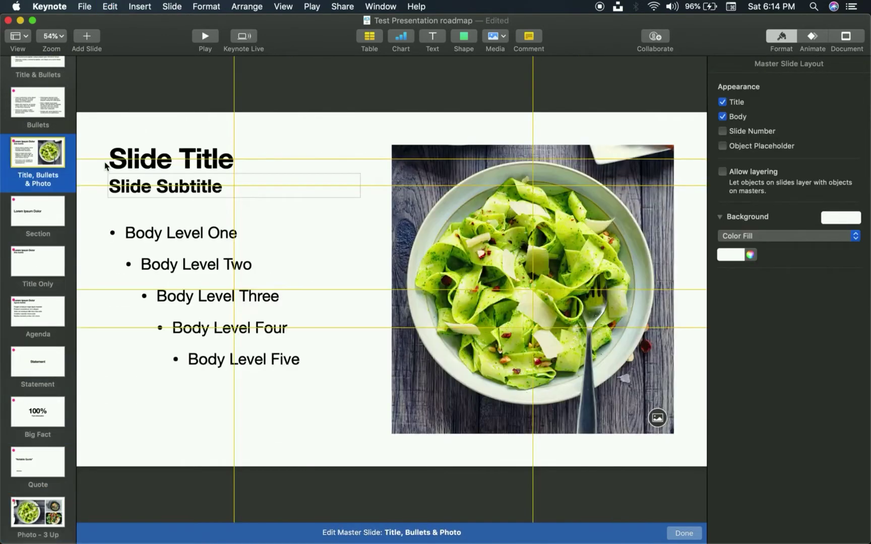
{"action": "key", "text": "Up"}
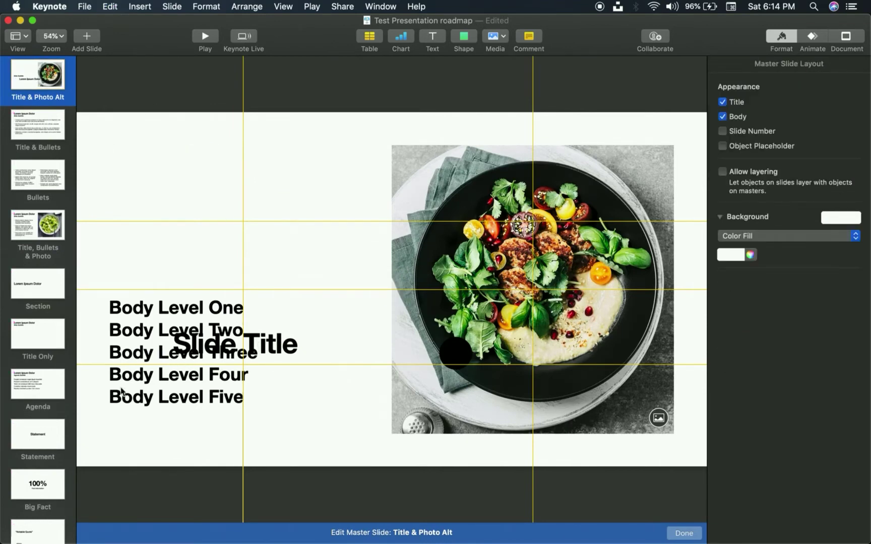
Insert a basic square on the Title & Photo Alt master slide and widen the slide navigator.
{"action": "left_click", "coordinate": [464, 36]}
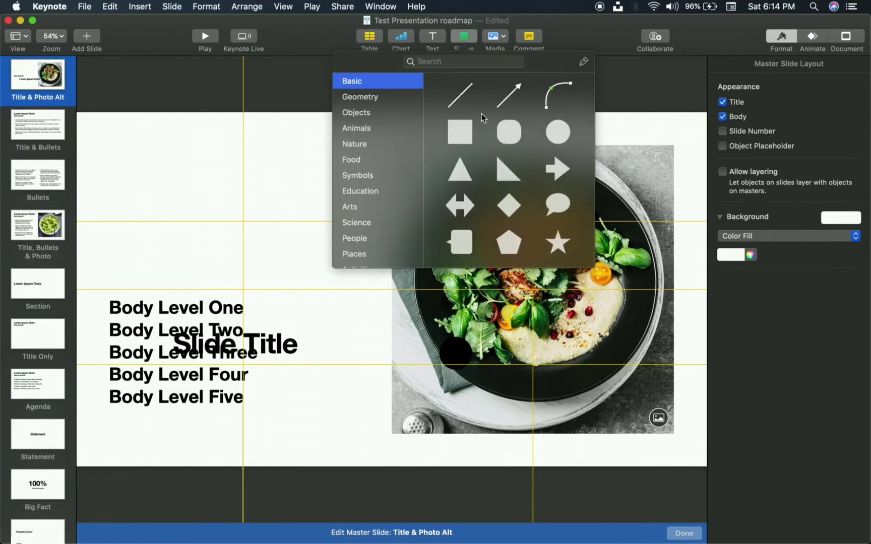
{"action": "left_click", "coordinate": [461, 132]}
{"action": "left_click_drag", "start_coordinate": [80, 417], "coordinate": [207, 446]}
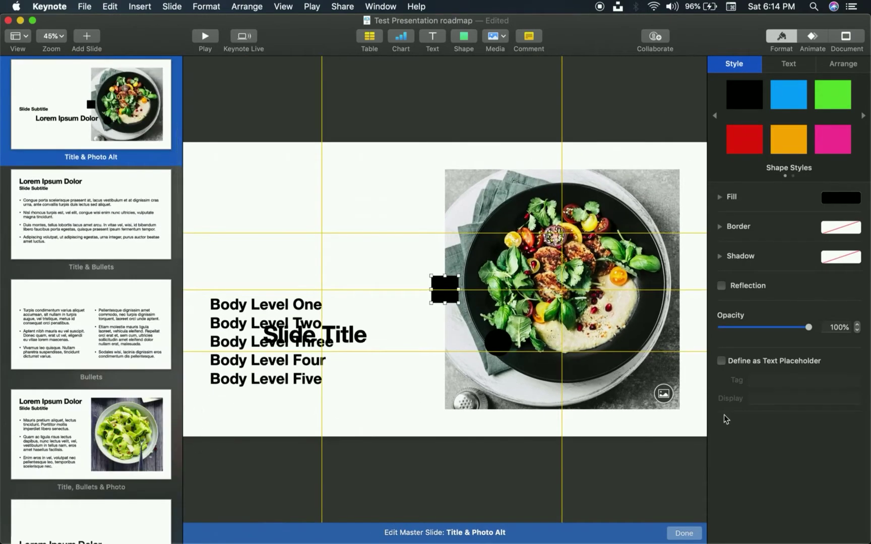
Reshape the square into a thin black bar spanning the full slide width, just above the slide's lower edge.
{"action": "left_click", "coordinate": [468, 42]}
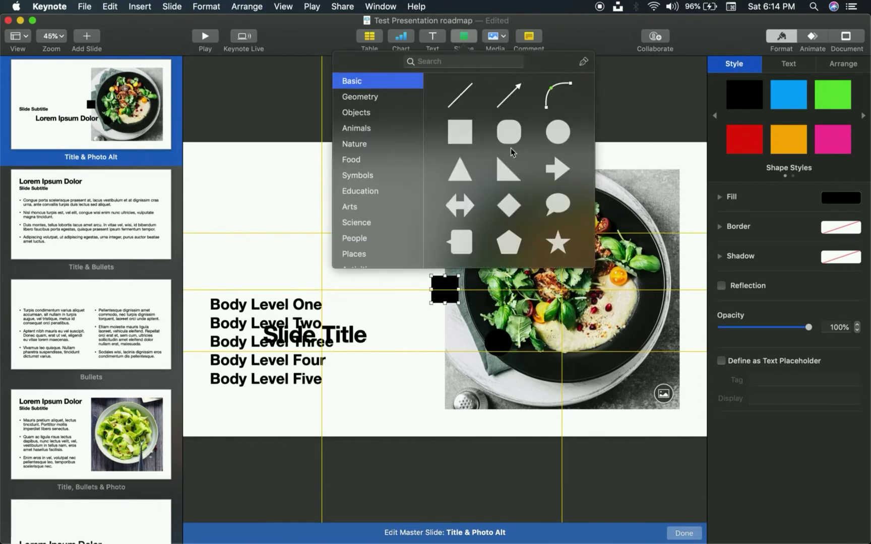
{"action": "left_click", "coordinate": [456, 136]}
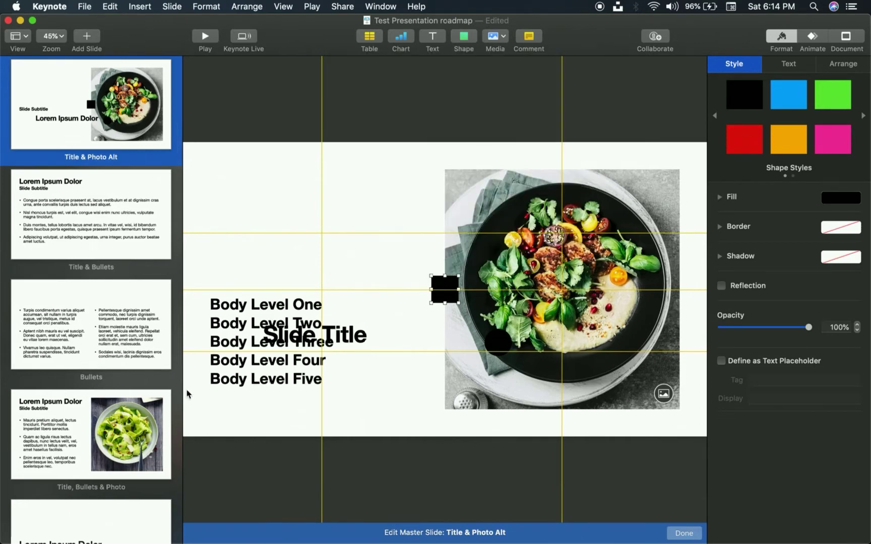
{"action": "left_click_drag", "start_coordinate": [446, 299], "coordinate": [706, 372], "text": "alt"}
{"action": "left_click_drag", "start_coordinate": [445, 398], "coordinate": [446, 407]}
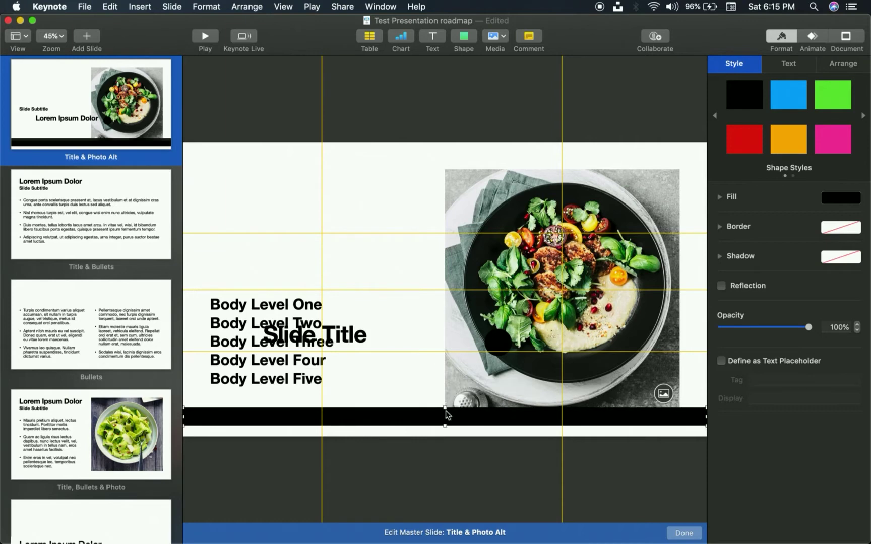
{"action": "left_click", "coordinate": [442, 446]}
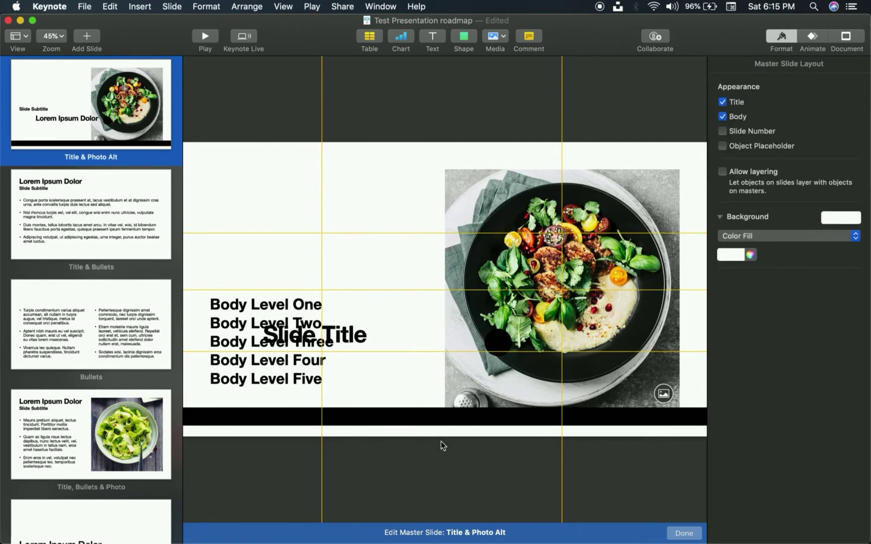
{"action": "scroll", "coordinate": [119, 148], "scroll_direction": "up", "scroll_amount": 5}
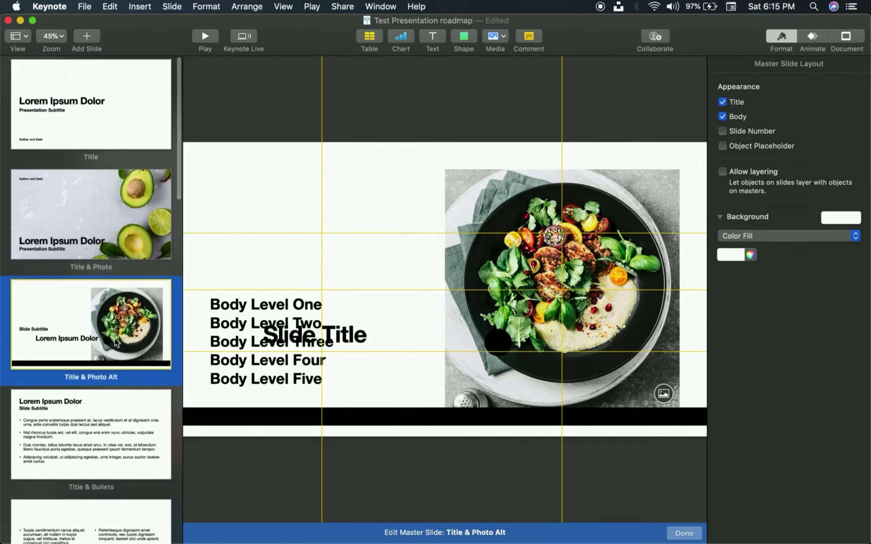
{"action": "left_click", "coordinate": [22, 36]}
{"action": "left_click", "coordinate": [286, 112]}
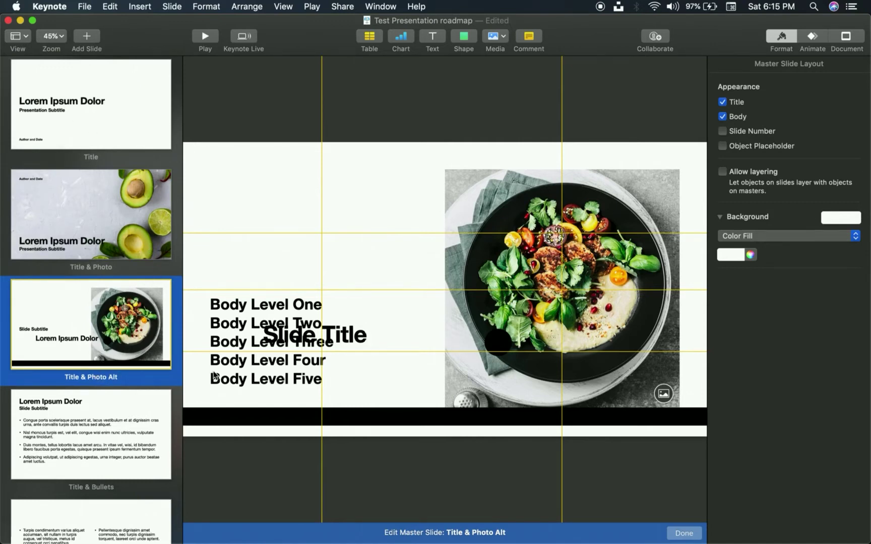
Start editing text inside the black bar on the Title & Photo Alt master slide.
{"action": "left_click", "coordinate": [270, 419]}
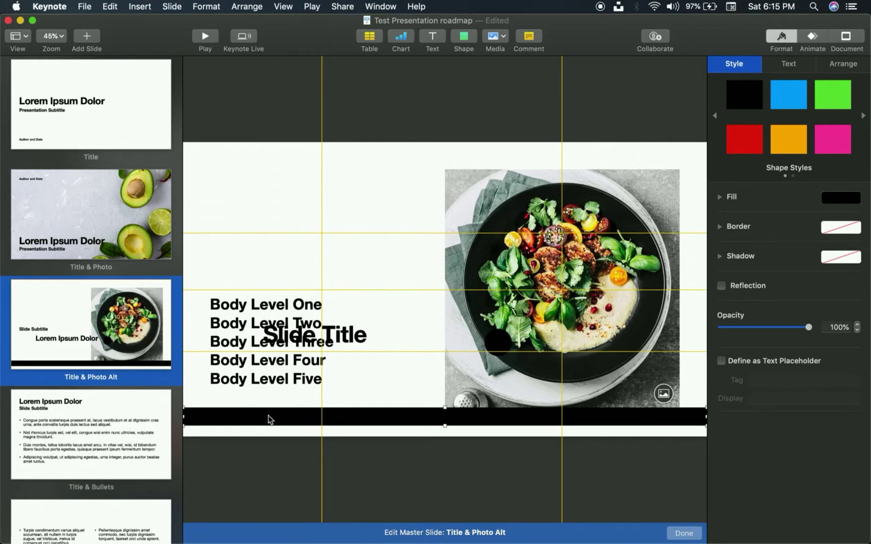
{"action": "double_click", "coordinate": [220, 422]}
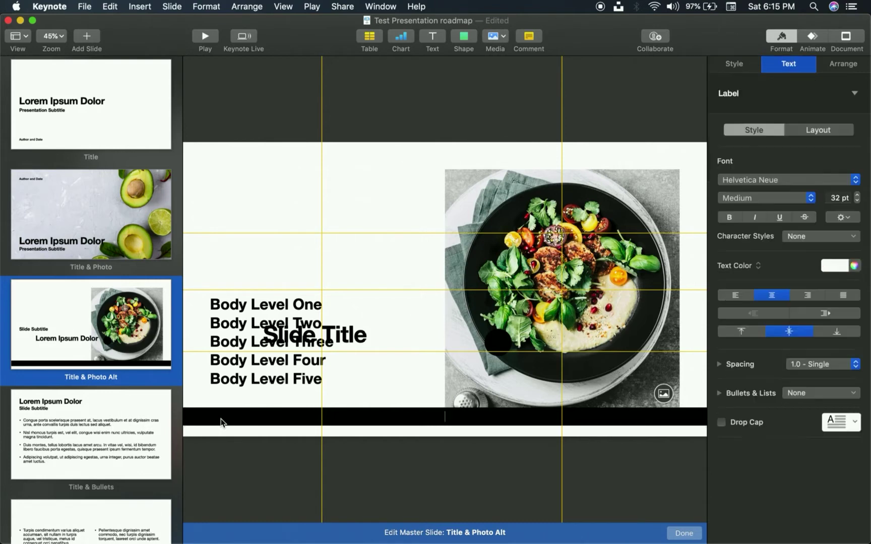
{"action": "type", "text": "asdfdsfs"}
{"action": "key", "text": "BackSpace"}
{"action": "key", "text": "BackSpace"}
{"action": "key", "text": "BackSpace"}
{"action": "key", "text": "BackSpace"}
{"action": "key", "text": "BackSpace"}
{"action": "key", "text": "BackSpace"}
{"action": "key", "text": "BackSpace"}
{"action": "key", "text": "BackSpace"}
Enter the section names BACKGROUND, ENVIRONMENT, FINANCIALS and TIMELINE in one line inside the black bar.
{"action": "type", "text": "Bac"}
{"action": "key", "text": "BackSpace"}
{"action": "type", "text": "CKGROUND"}
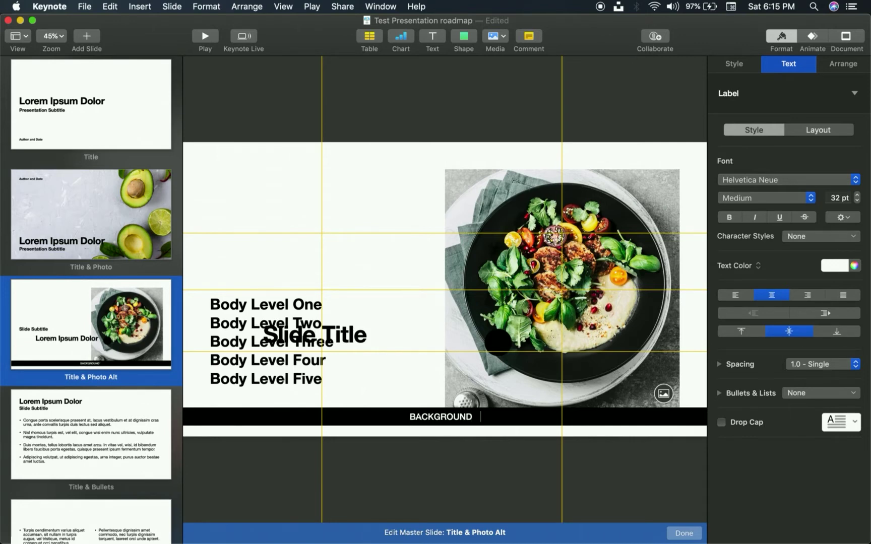
{"action": "type", "text": "  E"}
{"action": "key", "text": "BackSpace"}
{"action": "type", "text": "ENVIR"}
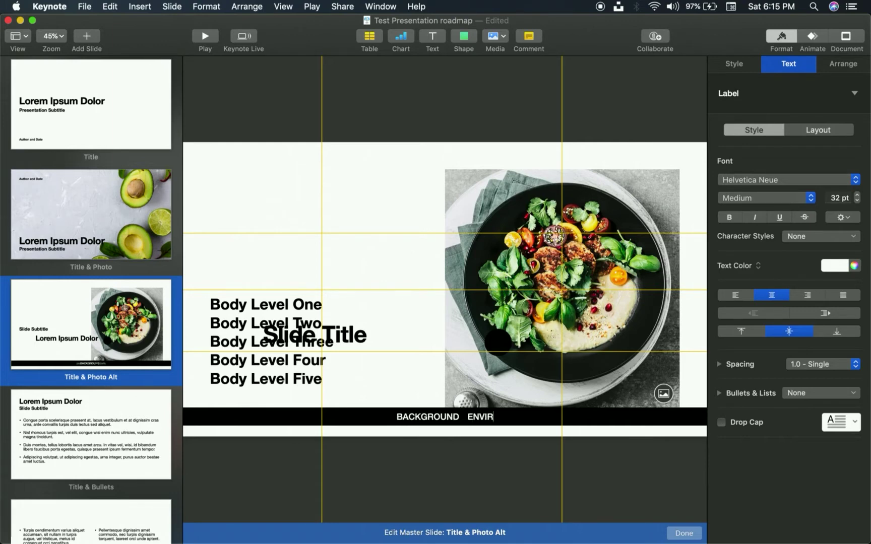
{"action": "type", "text": "ONMENT"}
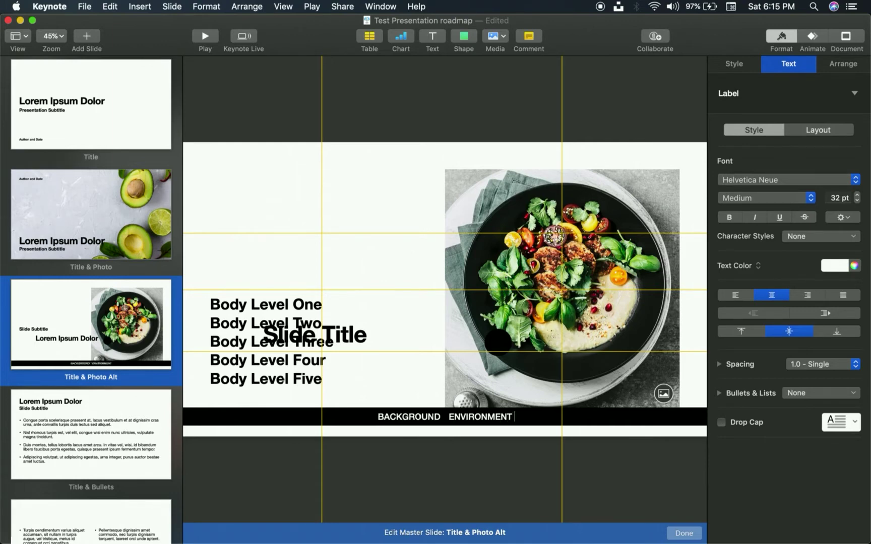
{"action": "type", "text": " FINANCIALS"}
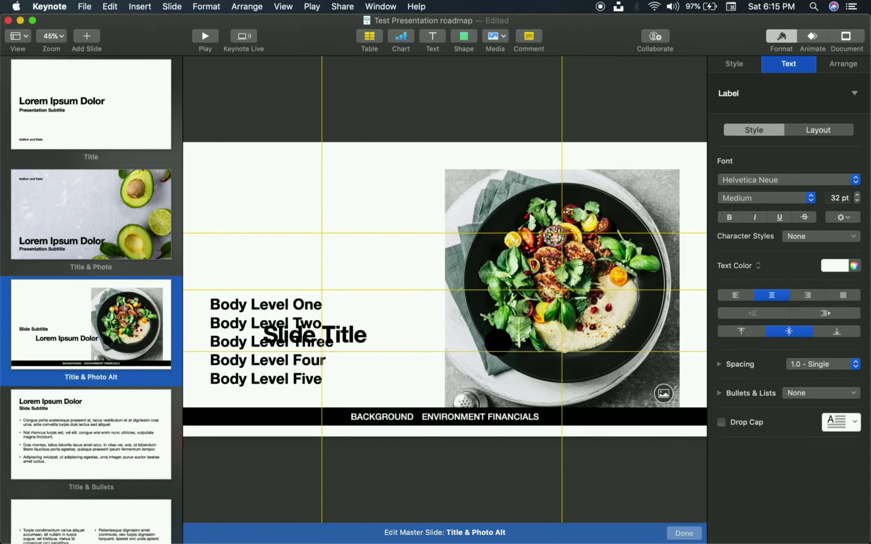
{"action": "type", "text": " TIMELINE"}
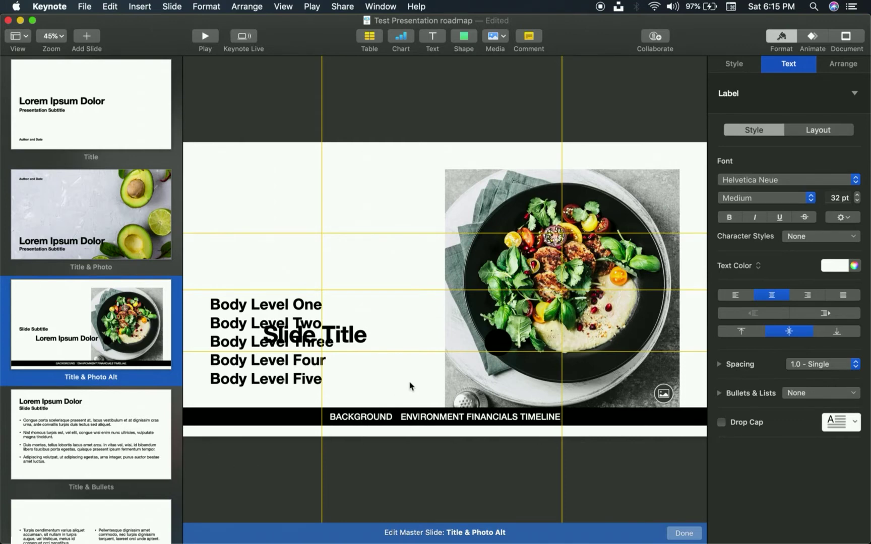
Space BACKGROUND, ENVIRONMENT, FINANCIALS and TIMELINE evenly apart with equal wide gaps inside the black bar.
{"action": "left_click", "coordinate": [401, 416]}
{"action": "key", "text": "BackSpace"}
{"action": "key", "text": "BackSpace"}
{"action": "key", "text": "BackSpace"}
{"action": "key", "text": "BackSpace"}
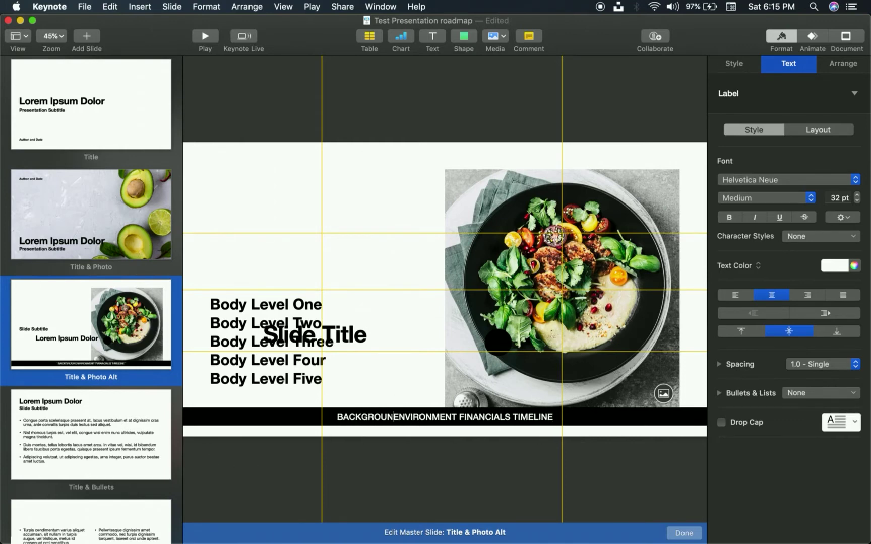
{"action": "type", "text": "D"}
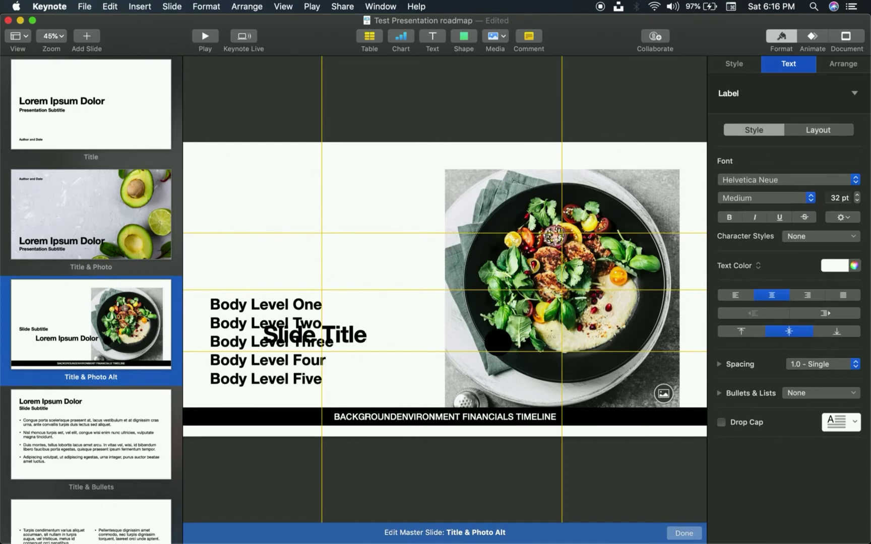
{"action": "left_click", "coordinate": [483, 417]}
{"action": "left_click", "coordinate": [555, 416]}
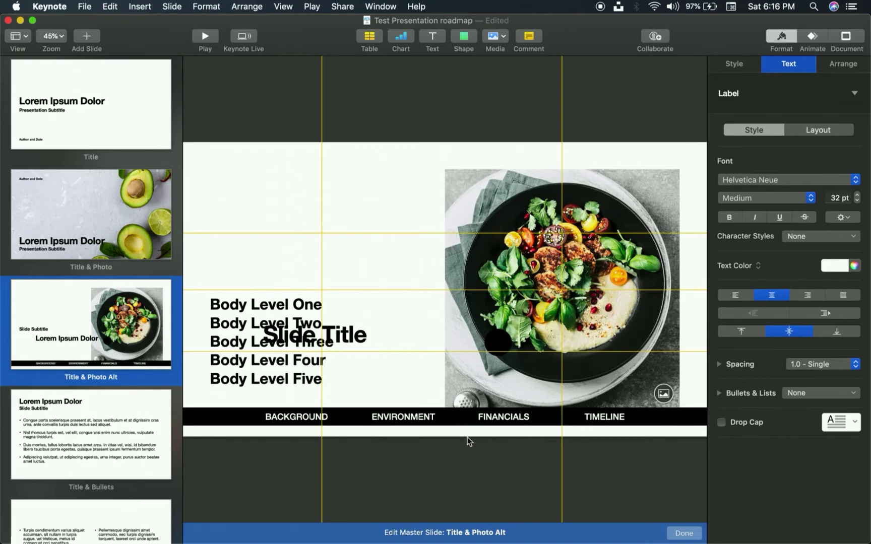
{"action": "left_click", "coordinate": [419, 502]}
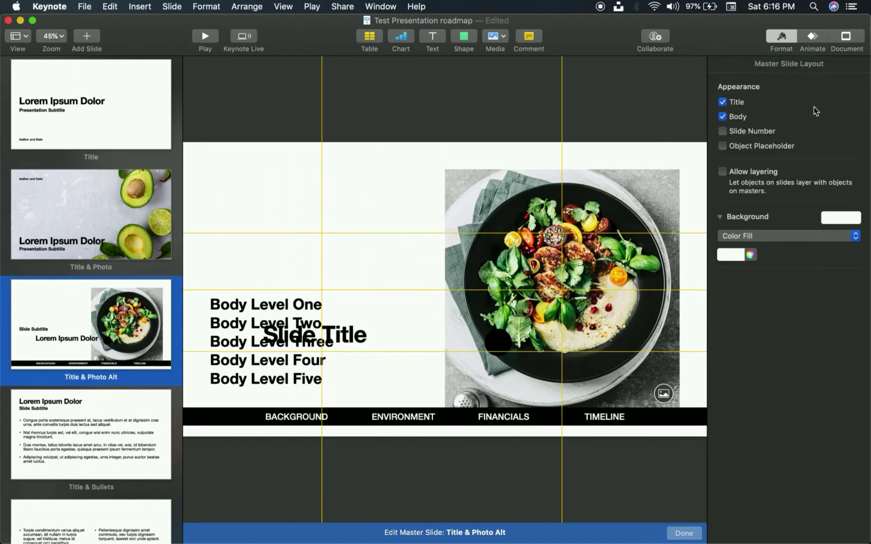
Insert a basic square and reshape it into a rectangle about 210 by 100 pt in the slide's upper-left corner.
{"action": "left_click", "coordinate": [463, 37]}
{"action": "left_click", "coordinate": [460, 141]}
{"action": "right_click", "coordinate": [455, 292]}
{"action": "left_click", "coordinate": [437, 280]}
{"action": "left_click_drag", "start_coordinate": [437, 281], "coordinate": [250, 165]}
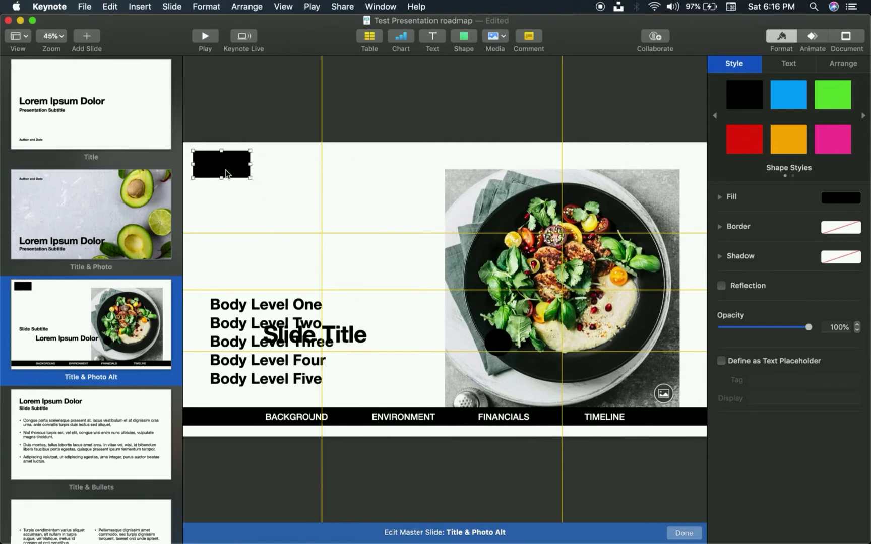
Duplicate the small black rectangle five times.
{"action": "key", "text": "super+d"}
{"action": "key", "text": "super+d"}
{"action": "key", "text": "super+d"}
{"action": "key", "text": "super+d"}
{"action": "key", "text": "super+d"}
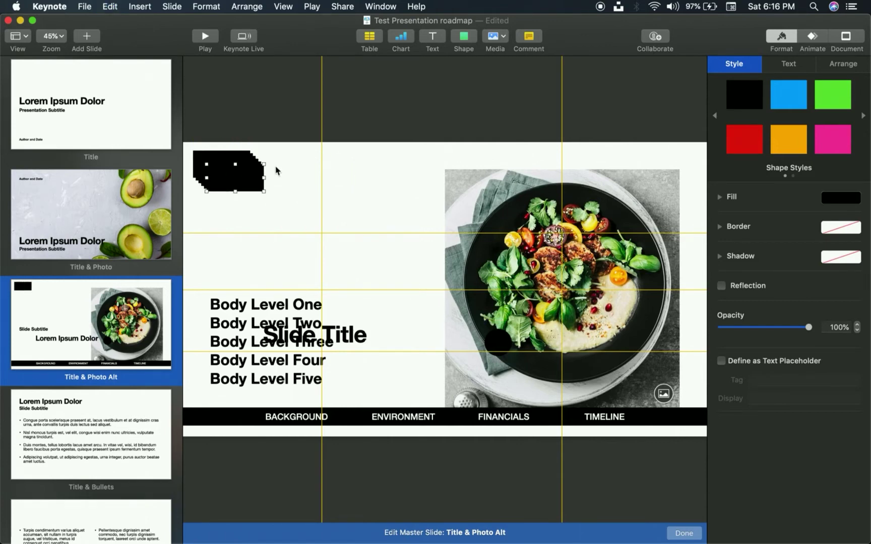
Move the frontmost duplicate to the slide's upper-right corner, level with the original rectangle.
{"action": "mouse_move", "coordinate": [245, 183]}
{"action": "left_mouse_down"}
{"action": "mouse_move", "coordinate": [388, 163]}
{"action": "mouse_move", "coordinate": [245, 197]}
{"action": "mouse_move", "coordinate": [250, 188]}
{"action": "left_mouse_up"}
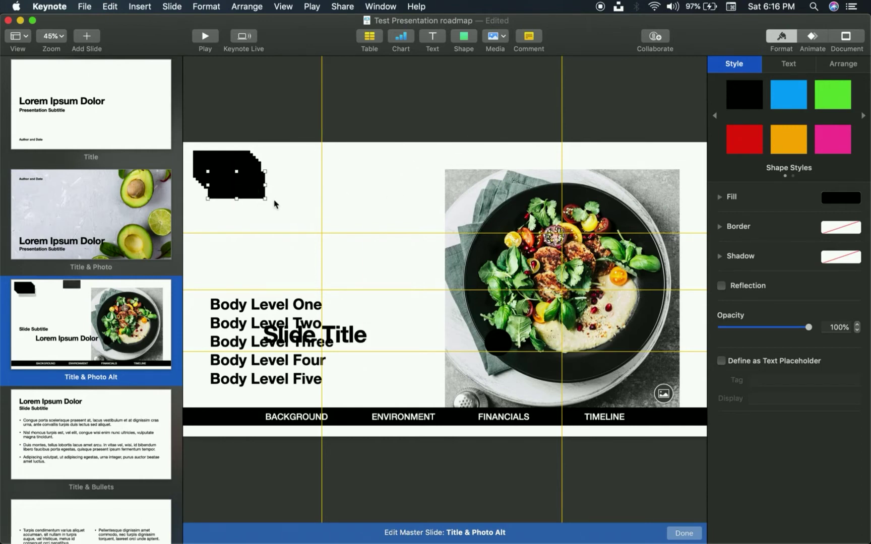
{"action": "right_click", "coordinate": [284, 211]}
{"action": "left_click", "coordinate": [219, 165]}
{"action": "left_click", "coordinate": [219, 165]}
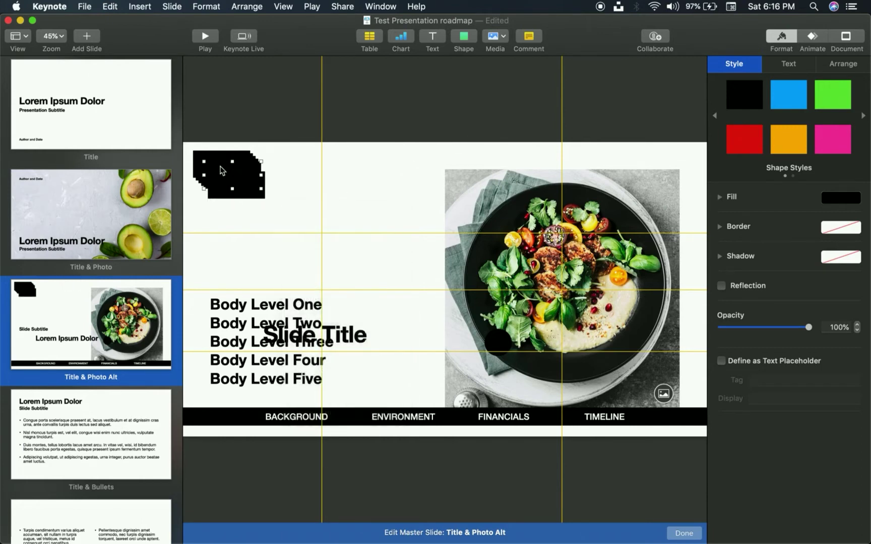
{"action": "left_click", "coordinate": [222, 197]}
{"action": "left_click_drag", "start_coordinate": [222, 197], "coordinate": [656, 175]}
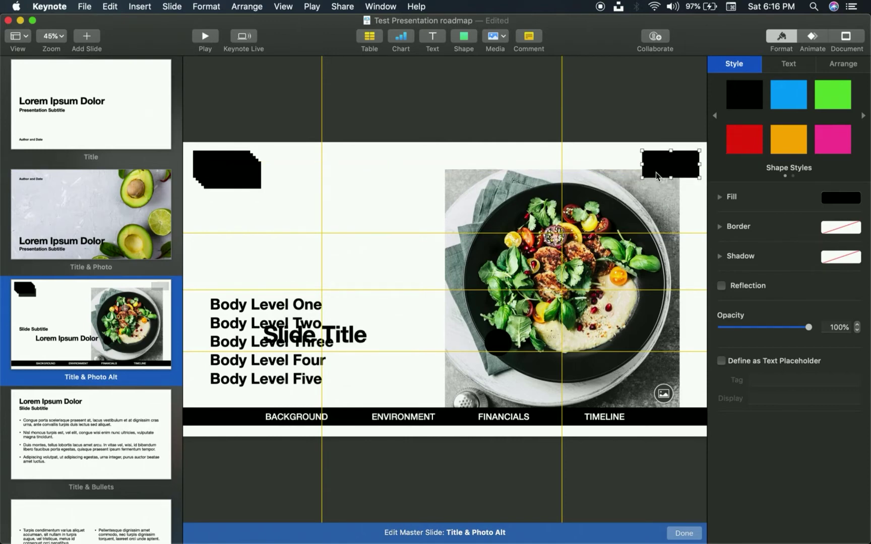
Select all six small rectangles and distribute them horizontally across the slide.
{"action": "left_click_drag", "start_coordinate": [195, 137], "coordinate": [264, 198]}
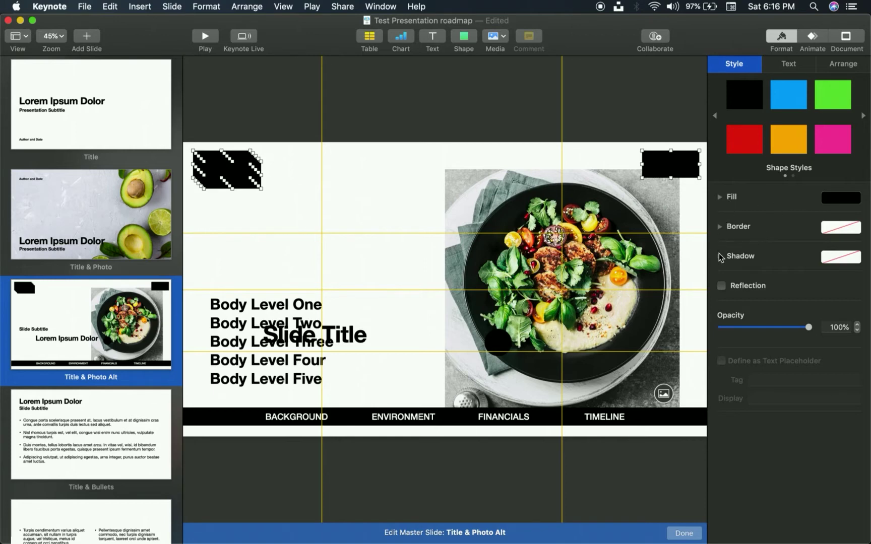
{"action": "left_click", "coordinate": [848, 64]}
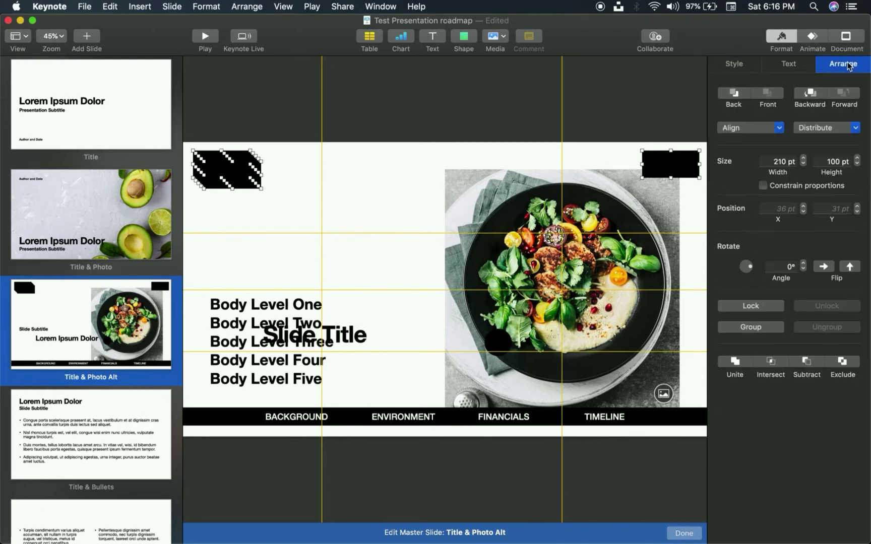
{"action": "left_click", "coordinate": [817, 131]}
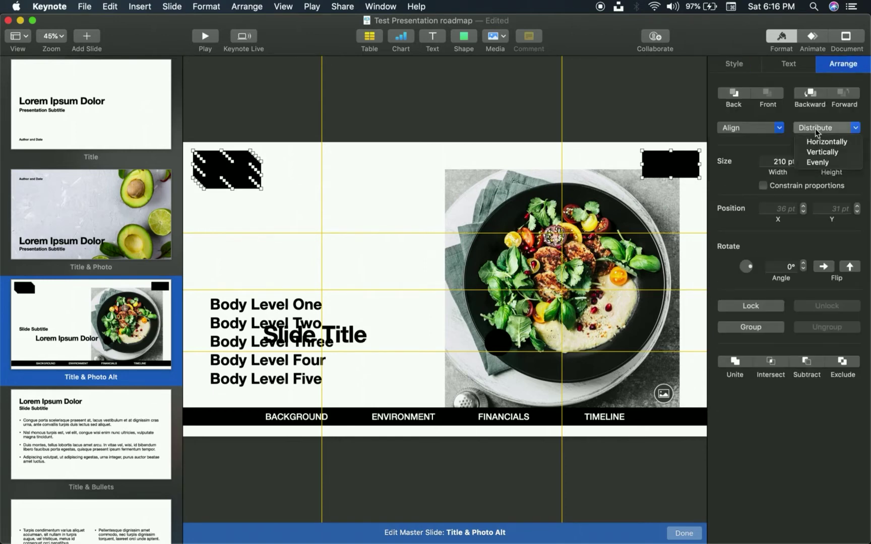
{"action": "left_click", "coordinate": [827, 143]}
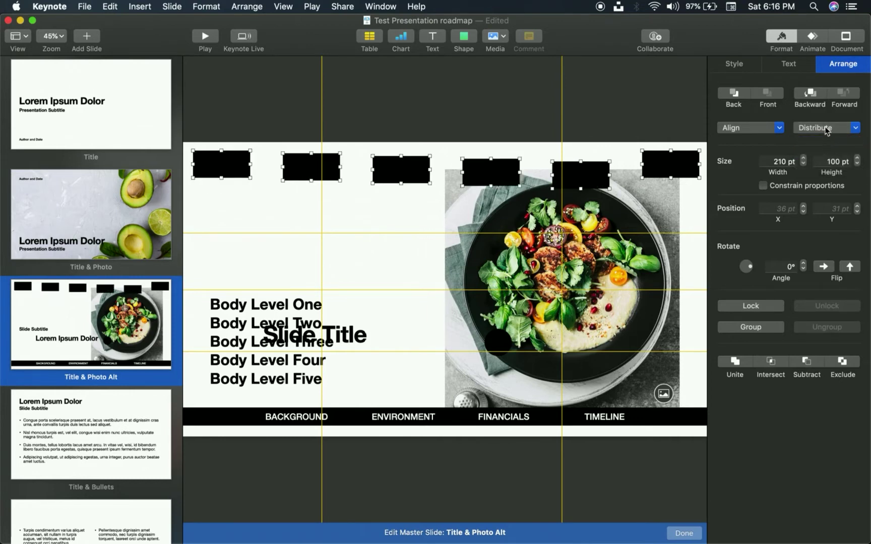
Distribute the six rectangles vertically and align them to their top edges.
{"action": "left_click", "coordinate": [812, 130]}
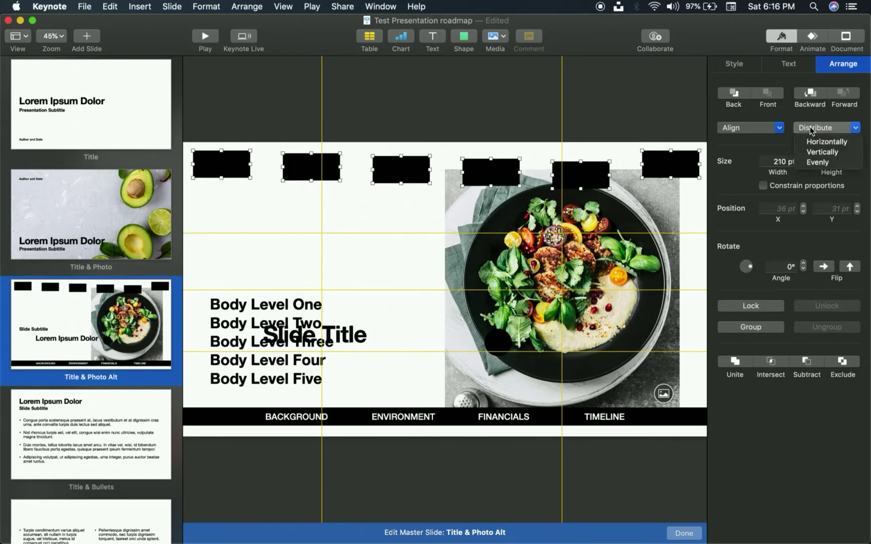
{"action": "left_click", "coordinate": [822, 152]}
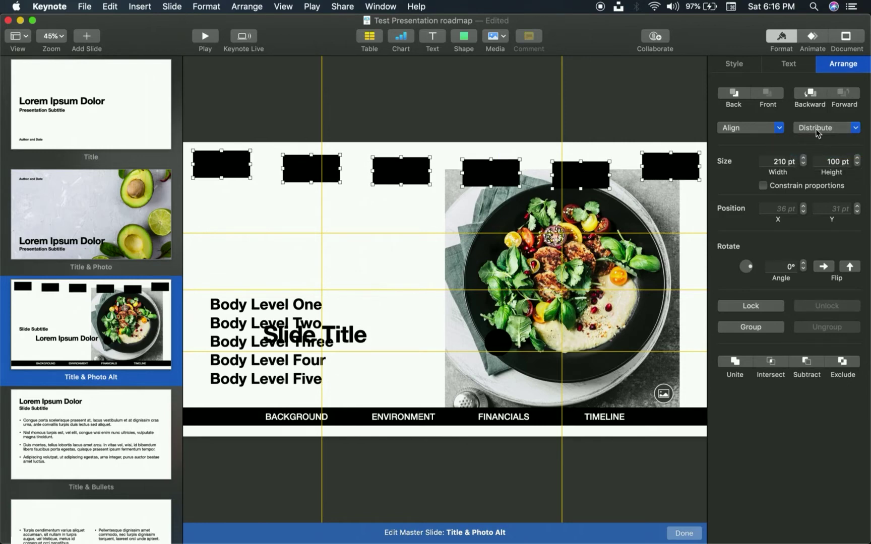
{"action": "left_click", "coordinate": [762, 129]}
{"action": "left_click", "coordinate": [750, 180]}
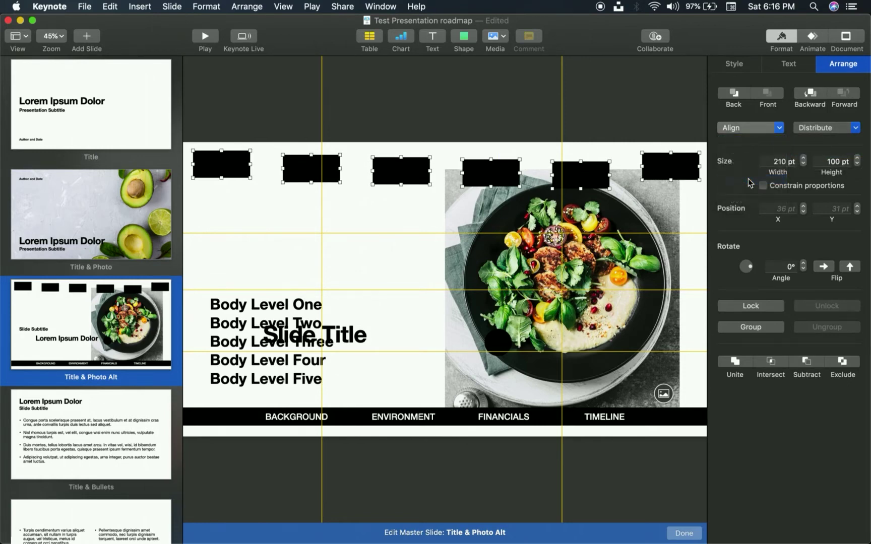
{"action": "left_click", "coordinate": [583, 100]}
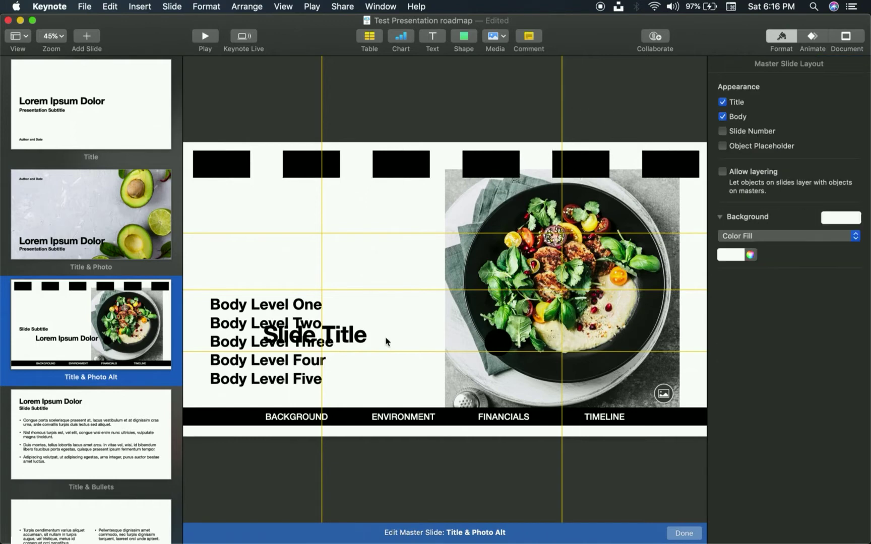
Label the first two rectangles in the upper row BG and EV.
{"action": "left_click", "coordinate": [220, 169]}
{"action": "left_click", "coordinate": [221, 167]}
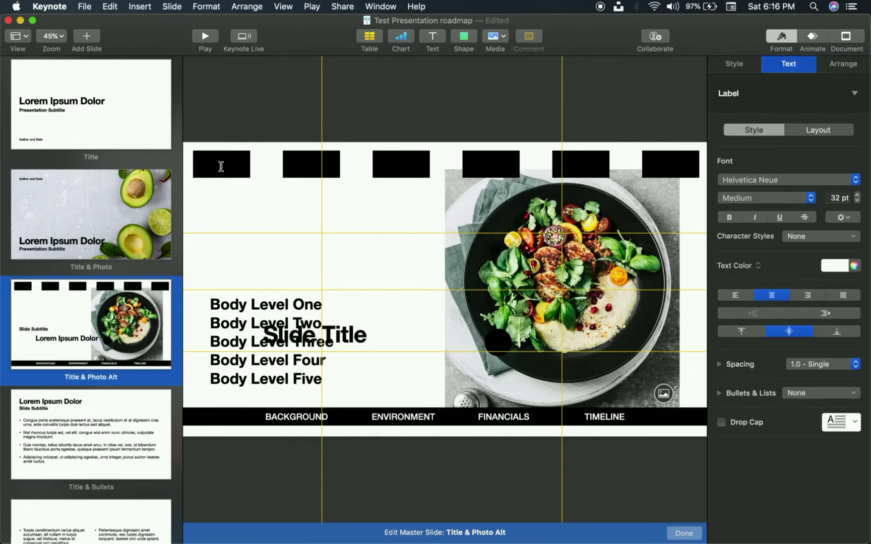
{"action": "type", "text": "BACKGORUN"}
{"action": "key", "text": "BackSpace"}
{"action": "key", "text": "BackSpace"}
{"action": "key", "text": "BackSpace"}
{"action": "key", "text": "BackSpace"}
{"action": "key", "text": "BackSpace"}
{"action": "key", "text": "BackSpace"}
{"action": "key", "text": "BackSpace"}
{"action": "key", "text": "BackSpace"}
{"action": "key", "text": "BackSpace"}
{"action": "type", "text": "BG"}
{"action": "left_click", "coordinate": [305, 168]}
{"action": "left_click", "coordinate": [306, 167]}
{"action": "type", "text": "EV"}
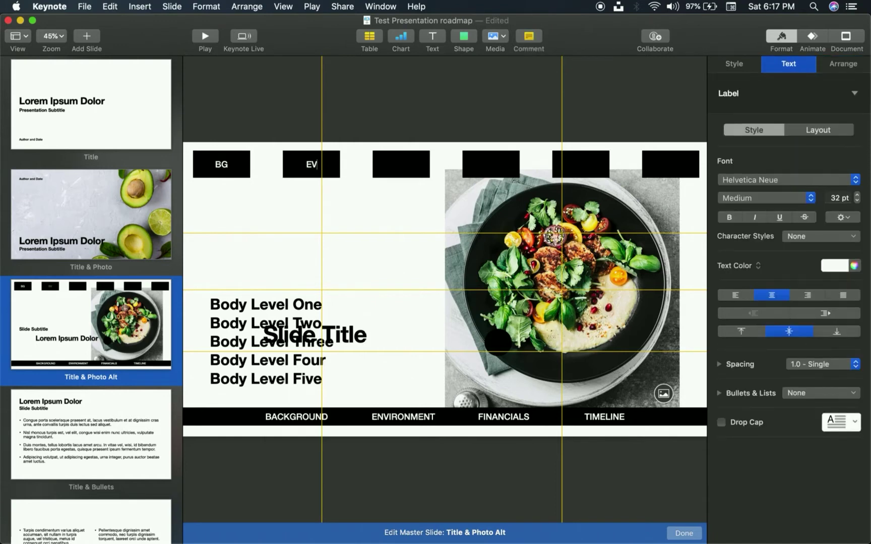
Label the third, fourth and fifth rectangles in the upper row FI, TM and CL.
{"action": "type", "text": "FI"}
{"action": "left_click", "coordinate": [485, 168]}
{"action": "left_click", "coordinate": [485, 168]}
{"action": "type", "text": "TM"}
{"action": "left_click", "coordinate": [579, 168]}
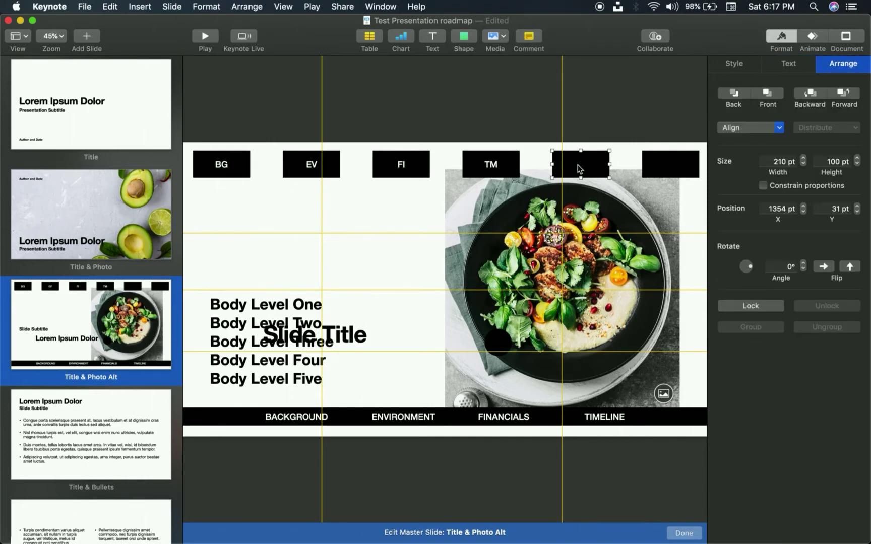
{"action": "left_click", "coordinate": [578, 168]}
{"action": "type", "text": "CL"}
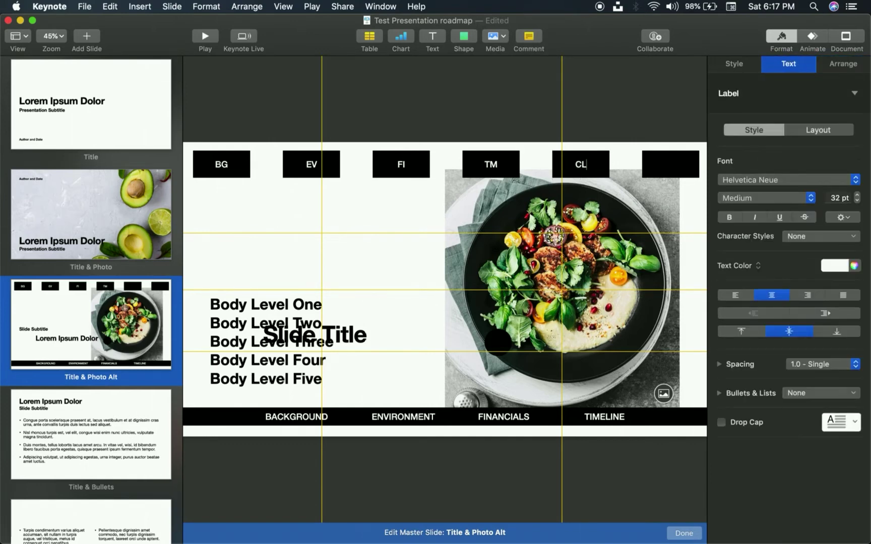
Delete the empty sixth rectangle and move the CL rectangle near the slide's right edge, keeping it level with the row.
{"action": "left_click", "coordinate": [680, 158]}
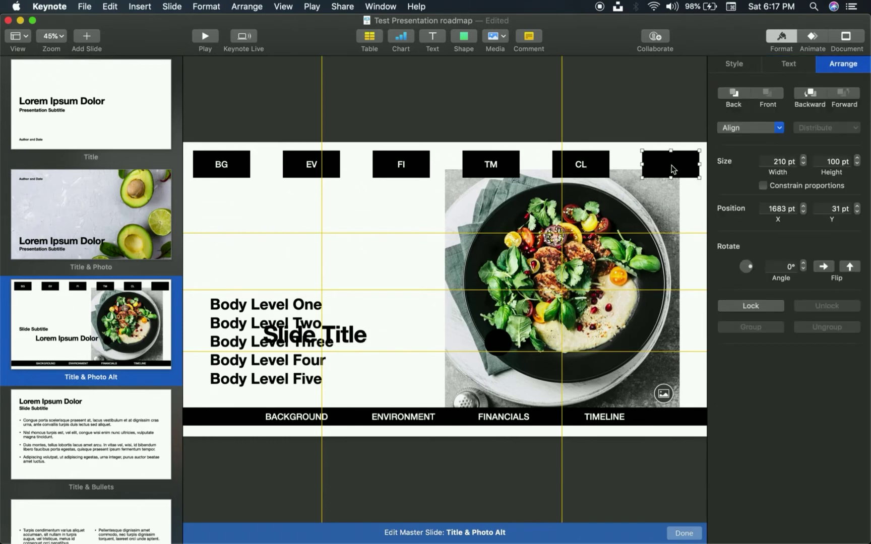
{"action": "key", "text": "Delete"}
{"action": "left_click_drag", "start_coordinate": [601, 172], "coordinate": [682, 172]}
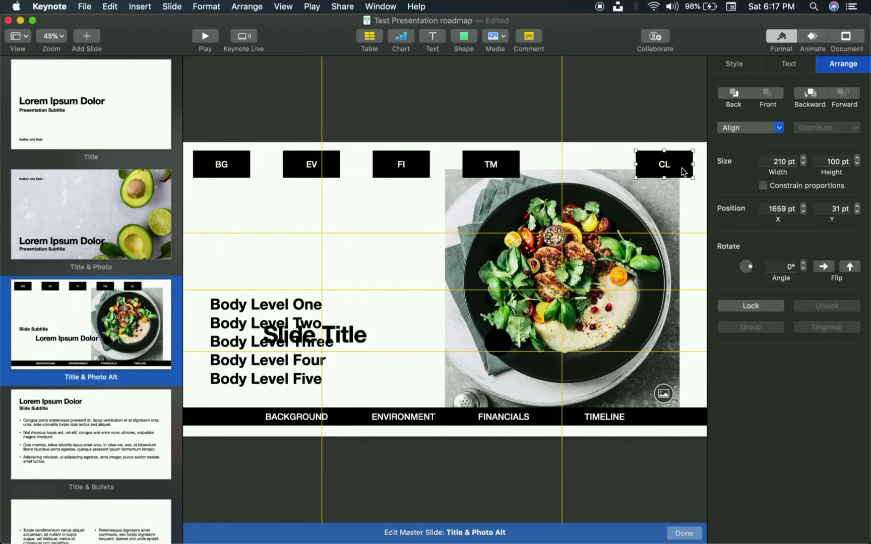
Distribute the five labelled rectangles horizontally and align them to their top edges.
{"action": "left_click", "coordinate": [227, 161]}
{"action": "left_click", "coordinate": [295, 172], "text": "shift"}
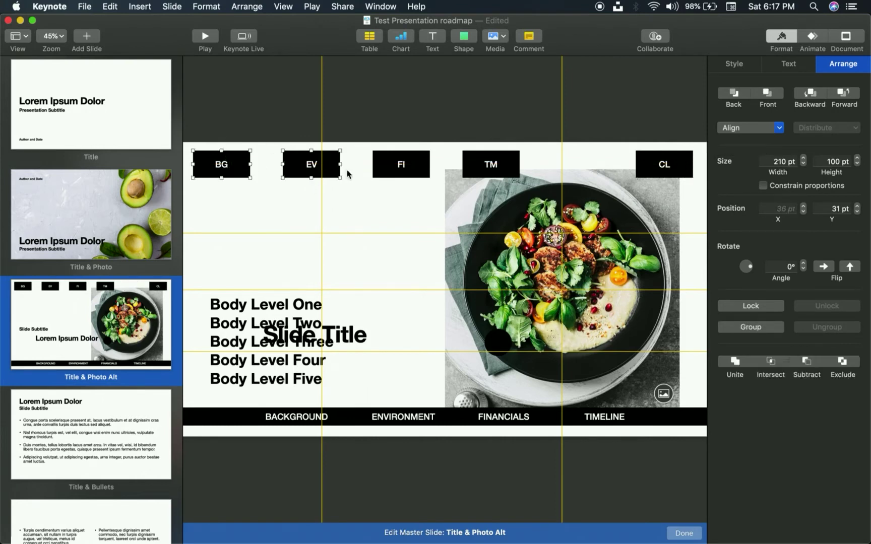
{"action": "left_click", "coordinate": [389, 174], "text": "shift"}
{"action": "left_click", "coordinate": [500, 173], "text": "shift"}
{"action": "left_click", "coordinate": [650, 170], "text": "shift"}
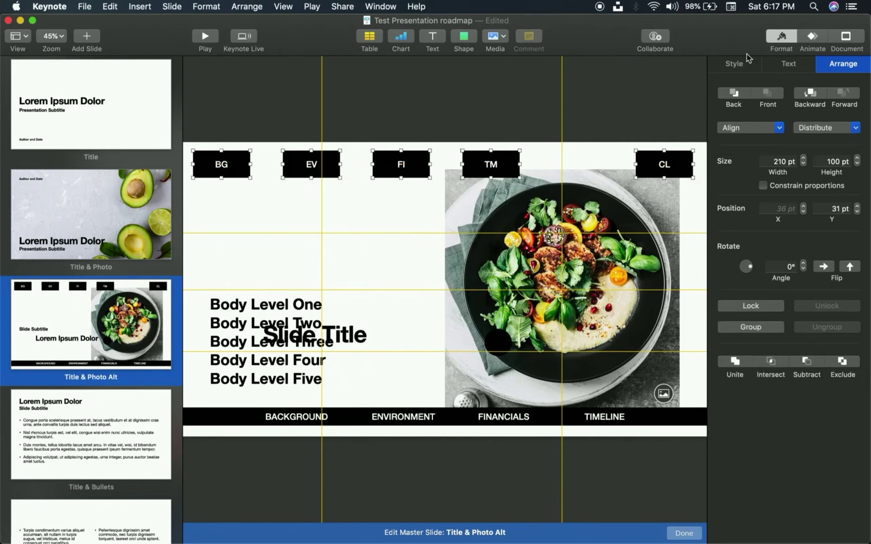
{"action": "left_click", "coordinate": [818, 127]}
{"action": "left_click", "coordinate": [822, 129]}
{"action": "left_click", "coordinate": [822, 129]}
{"action": "left_click", "coordinate": [822, 143]}
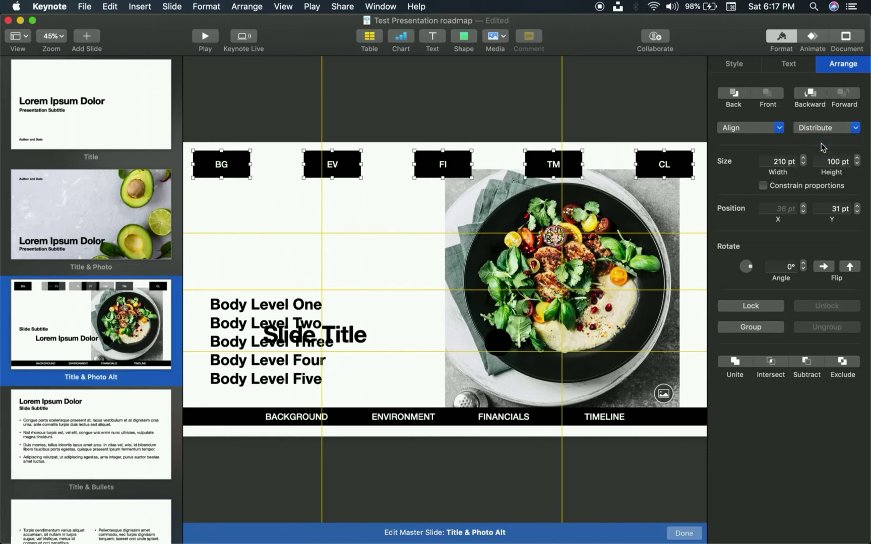
{"action": "left_click", "coordinate": [762, 130]}
{"action": "left_click", "coordinate": [751, 180]}
{"action": "left_click", "coordinate": [533, 120]}
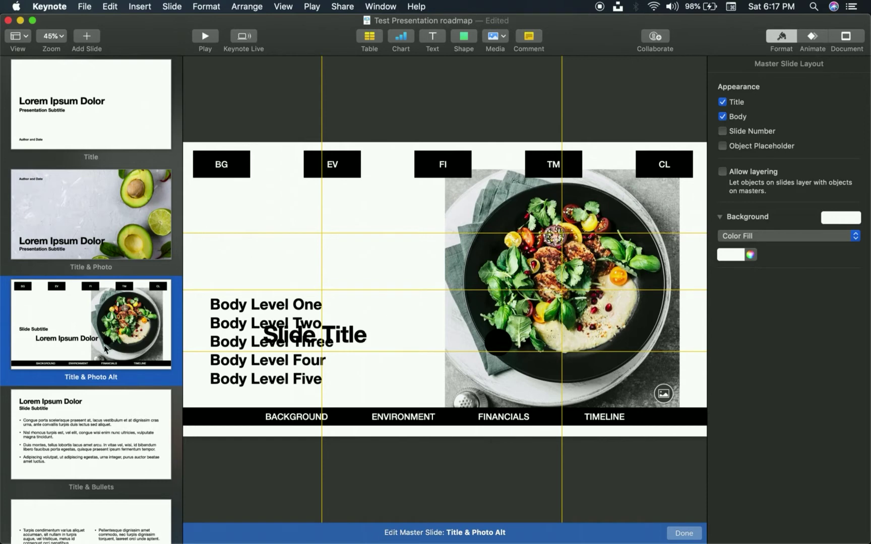
Shrink the food photo and reposition it between the row of rectangles and the black bar.
{"action": "scroll", "coordinate": [105, 347], "scroll_direction": "down", "scroll_amount": 2}
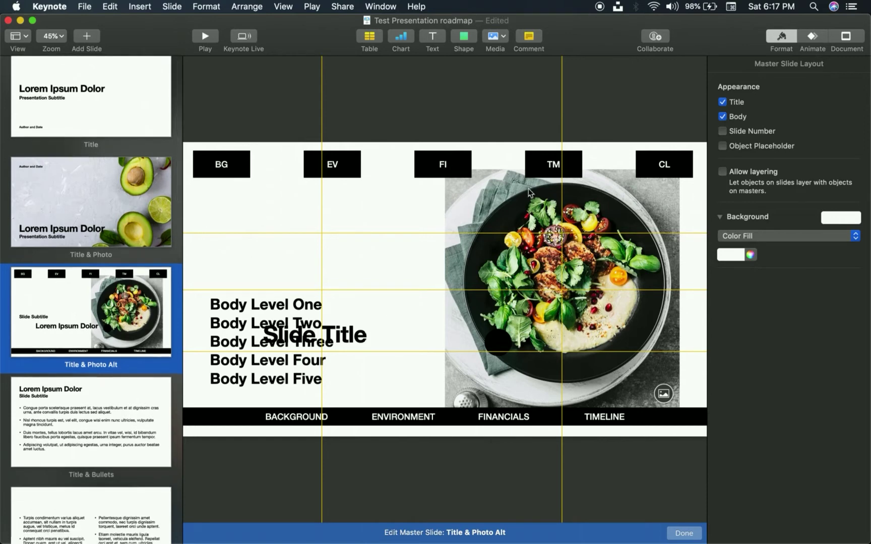
{"action": "left_click", "coordinate": [526, 215]}
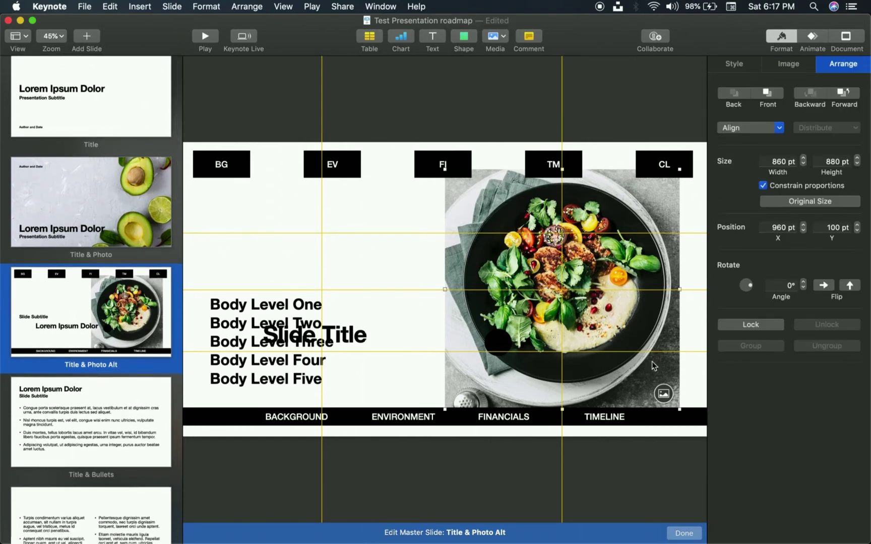
{"action": "left_click_drag", "start_coordinate": [679, 409], "coordinate": [662, 391]}
{"action": "left_click_drag", "start_coordinate": [626, 333], "coordinate": [654, 344]}
{"action": "left_click", "coordinate": [412, 123]}
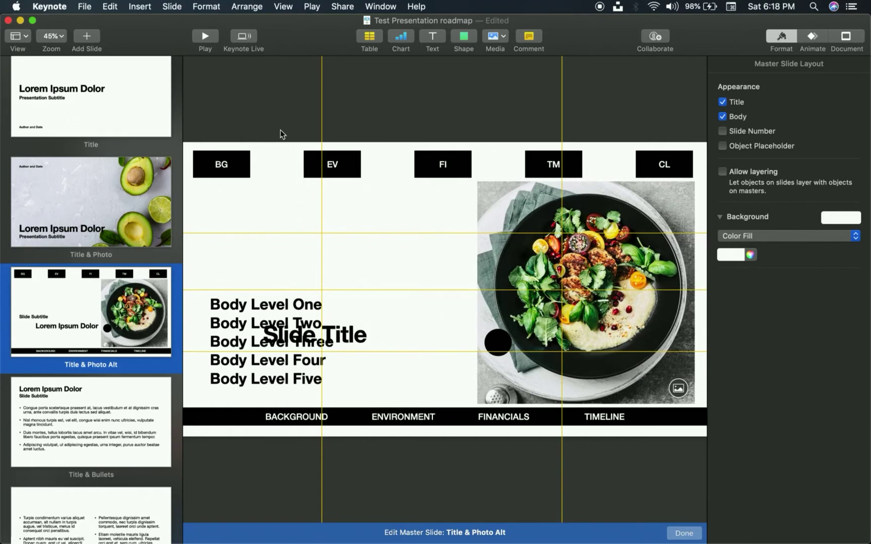
Copy the five labelled rectangles together with the black section-name bar.
{"action": "left_click", "coordinate": [240, 173]}
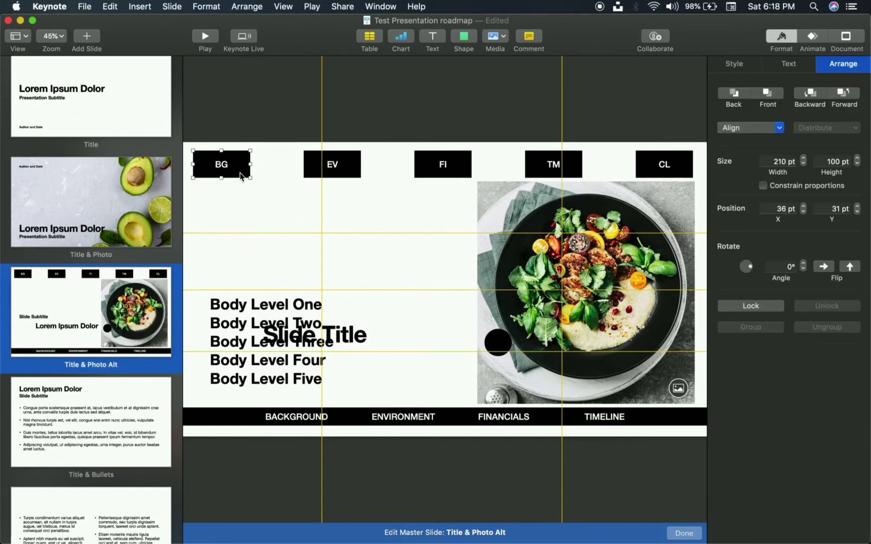
{"action": "left_click", "coordinate": [354, 176], "text": "shift"}
{"action": "left_click", "coordinate": [453, 175], "text": "shift"}
{"action": "left_click", "coordinate": [539, 174], "text": "shift"}
{"action": "left_click", "coordinate": [652, 174], "text": "shift"}
{"action": "left_click", "coordinate": [670, 423], "text": "shift"}
{"action": "key", "text": "super+c"}
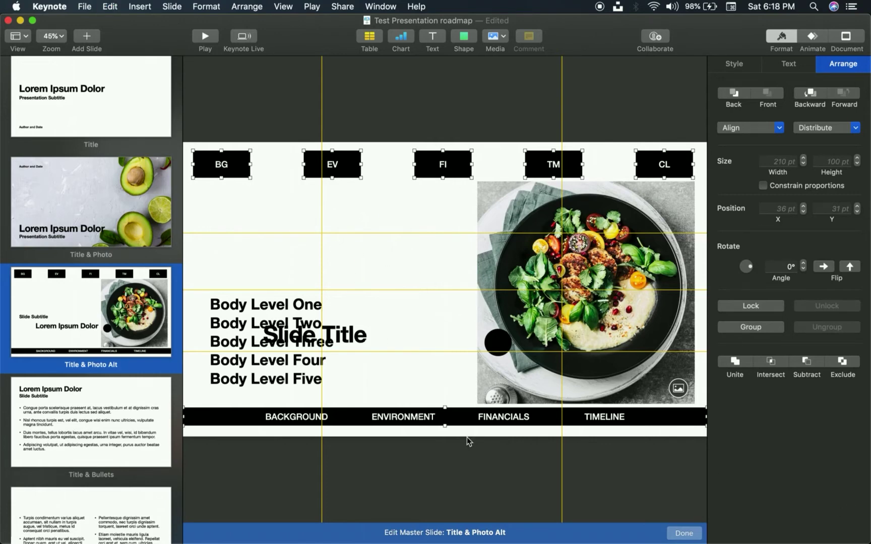
Paste the copied rectangles and section-name bar onto the Title & Bullets master slide.
{"action": "scroll", "coordinate": [136, 237], "scroll_direction": "up", "scroll_amount": 2}
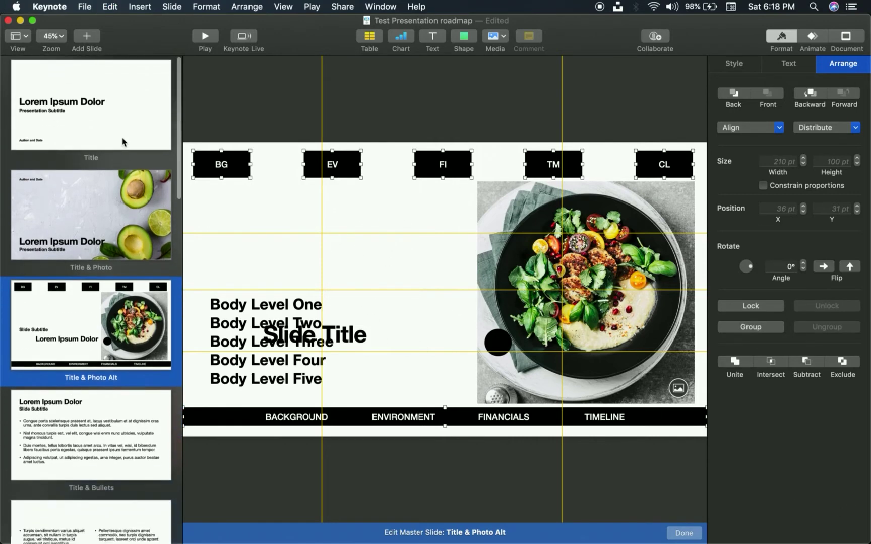
{"action": "left_click", "coordinate": [123, 144]}
{"action": "left_click", "coordinate": [101, 208]}
{"action": "scroll", "coordinate": [95, 218], "scroll_direction": "down", "scroll_amount": 3}
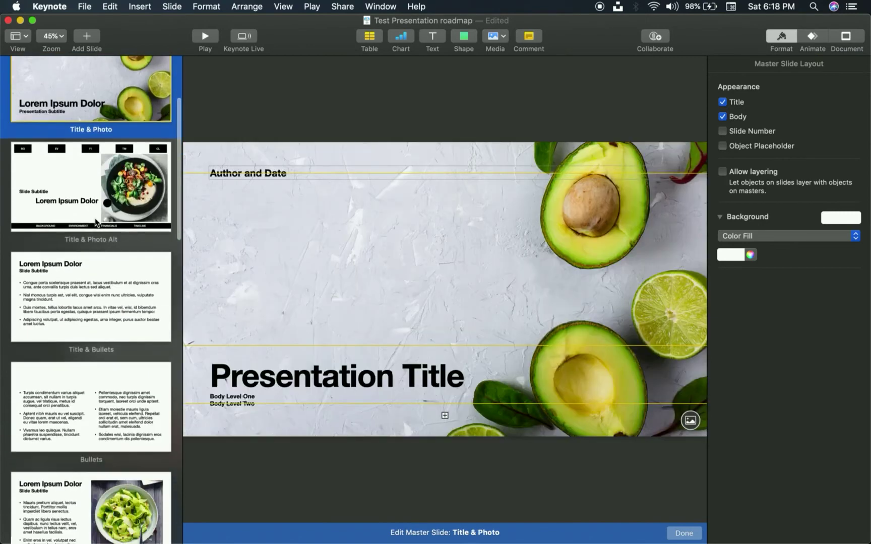
{"action": "left_click", "coordinate": [86, 286]}
{"action": "key", "text": "super+v"}
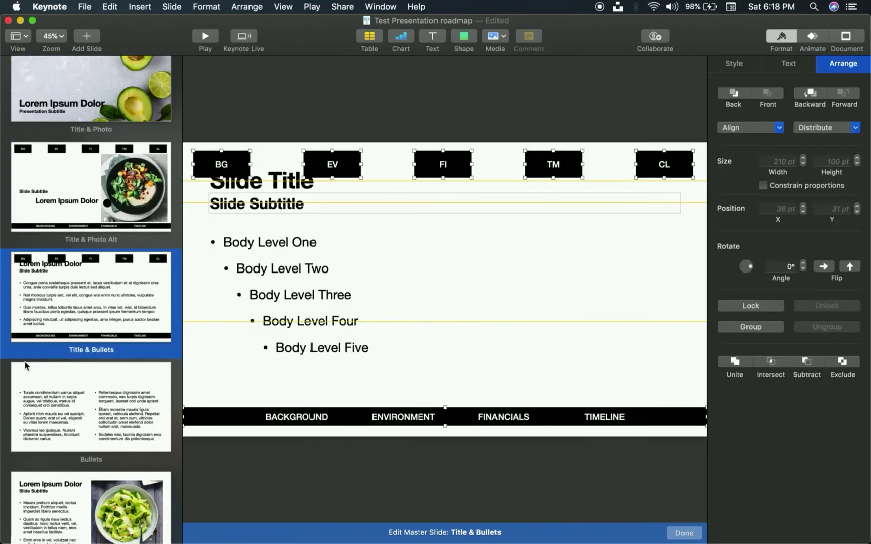
Paste the copied rectangles and section-name bar onto the Bullets and Title, Bullets & Photo master slides.
{"action": "left_click", "coordinate": [51, 398]}
{"action": "key", "text": "super+v"}
{"action": "scroll", "coordinate": [50, 398], "scroll_direction": "down", "scroll_amount": 5}
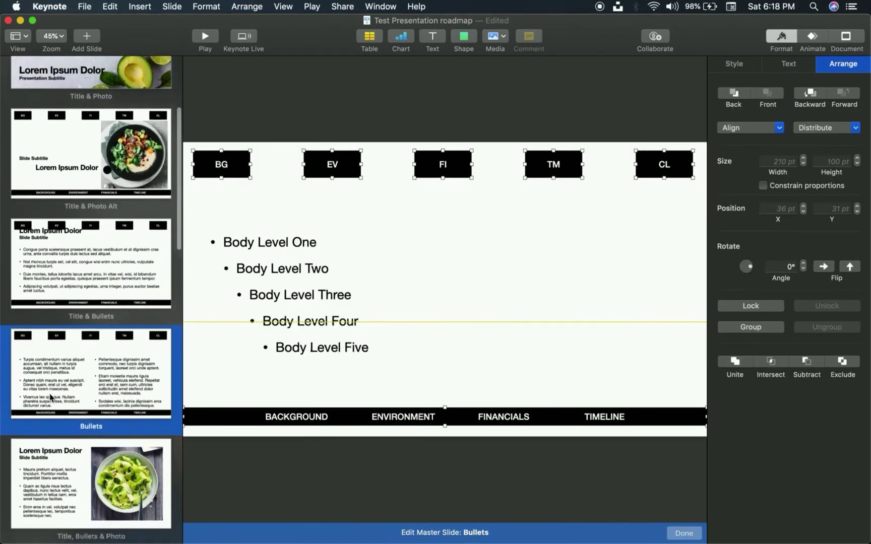
{"action": "scroll", "coordinate": [61, 295], "scroll_direction": "down", "scroll_amount": 5}
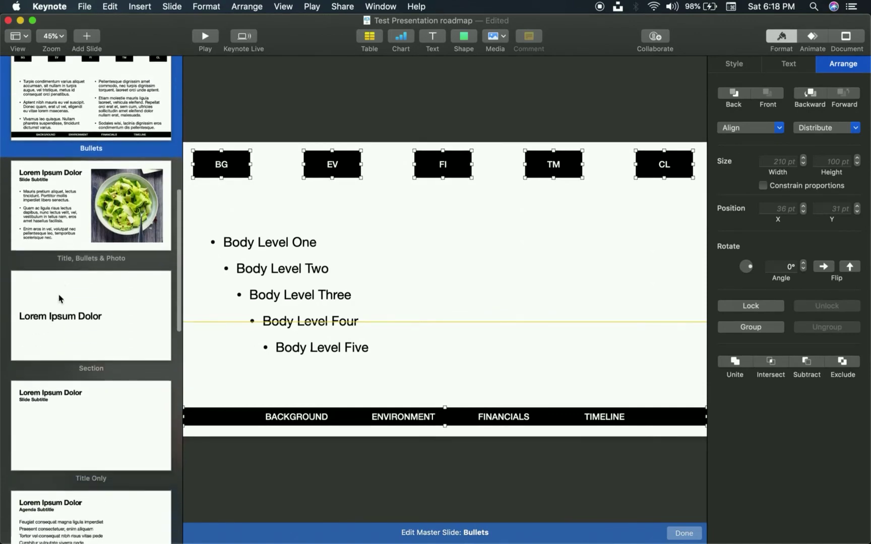
{"action": "left_click", "coordinate": [60, 171]}
{"action": "key", "text": "super+v"}
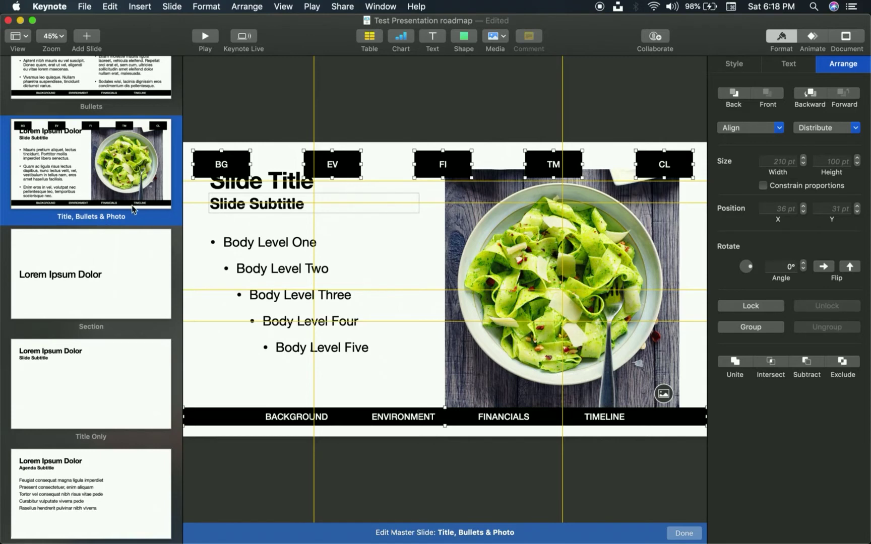
Paste the copied rectangles and section-name bar onto the Section, Title Only and Agenda master slides.
{"action": "left_click", "coordinate": [98, 274]}
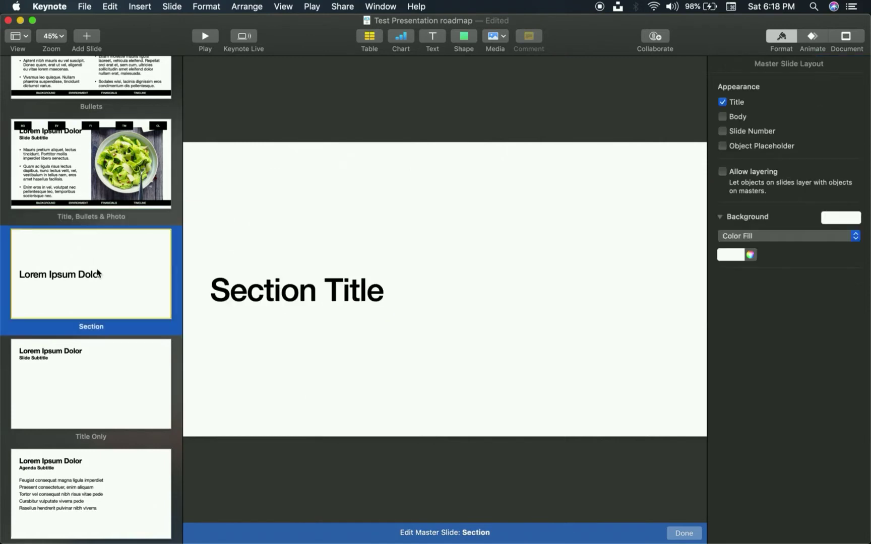
{"action": "key", "text": "super+v"}
{"action": "scroll", "coordinate": [98, 272], "scroll_direction": "down", "scroll_amount": 3}
{"action": "scroll", "coordinate": [97, 267], "scroll_direction": "down", "scroll_amount": 3}
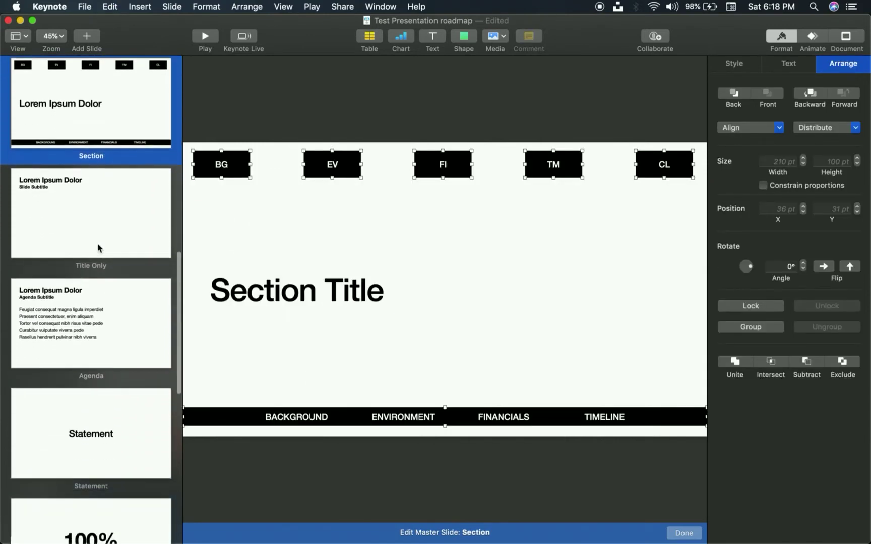
{"action": "left_click", "coordinate": [99, 242]}
{"action": "key", "text": "super+v"}
{"action": "left_click", "coordinate": [101, 334]}
{"action": "key", "text": "super+v"}
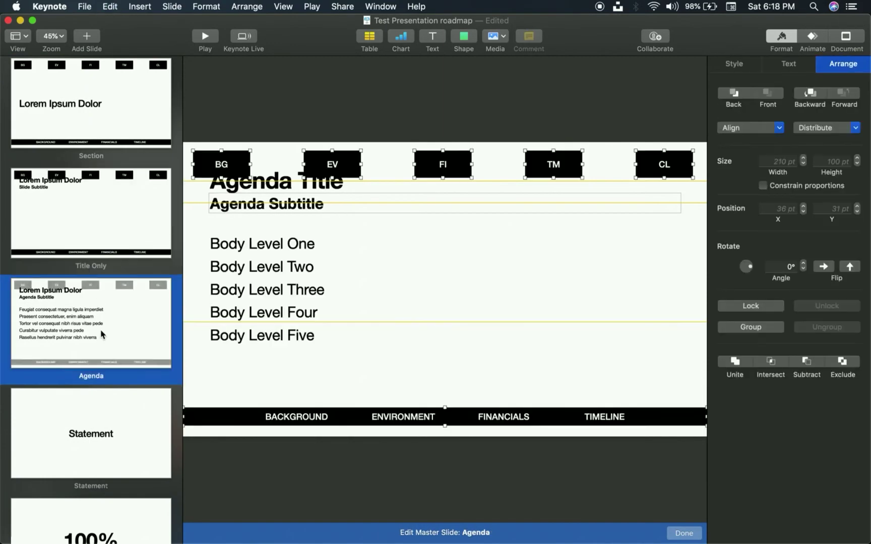
Paste the copied rectangles and section-name bar onto the Statement and Big Fact master slides.
{"action": "scroll", "coordinate": [102, 333], "scroll_direction": "down", "scroll_amount": 8}
{"action": "left_click", "coordinate": [99, 246]}
{"action": "key", "text": "super+v"}
{"action": "left_click", "coordinate": [99, 246]}
{"action": "scroll", "coordinate": [100, 247], "scroll_direction": "down", "scroll_amount": 4}
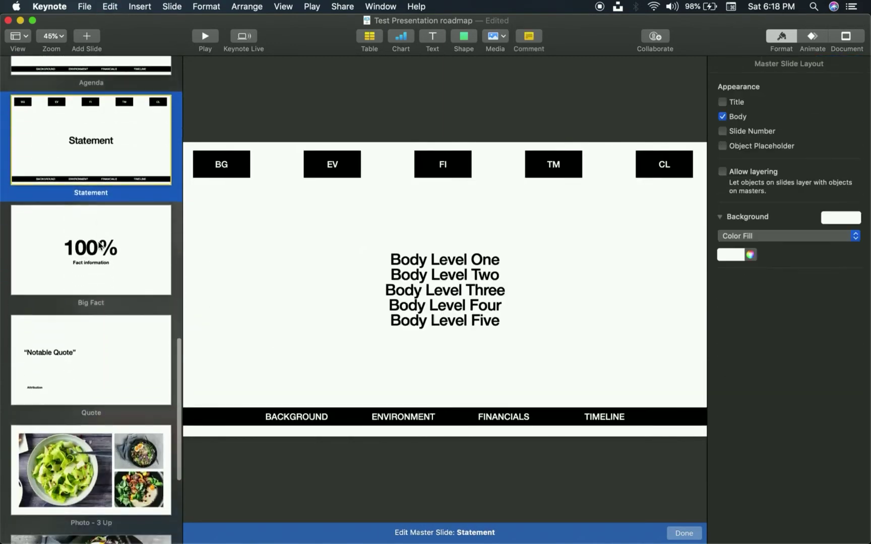
{"action": "left_click", "coordinate": [93, 280]}
{"action": "key", "text": "super+v"}
{"action": "scroll", "coordinate": [93, 279], "scroll_direction": "down", "scroll_amount": 8}
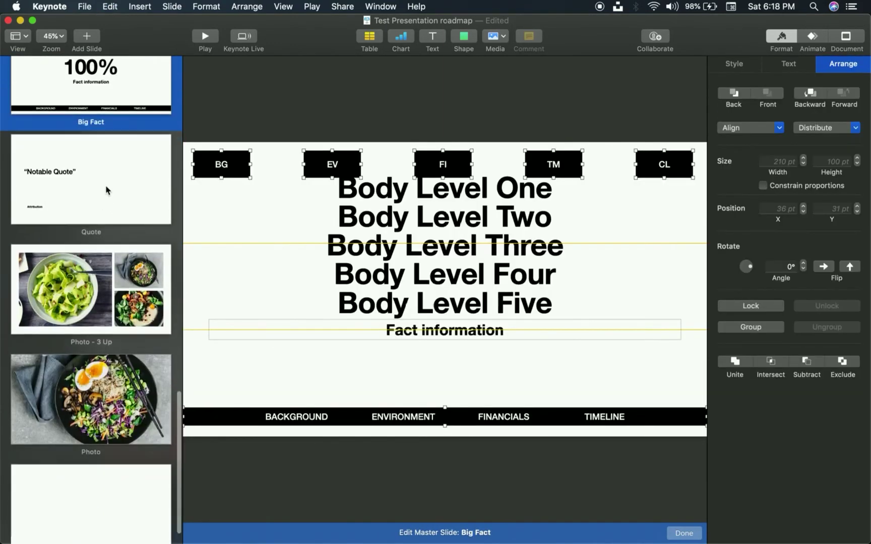
Paste the copied rectangles and section-name bar onto the Quote and Photo - 3 Up master slides.
{"action": "left_click", "coordinate": [106, 191]}
{"action": "key", "text": "super+v"}
{"action": "scroll", "coordinate": [107, 191], "scroll_direction": "down", "scroll_amount": 3}
{"action": "left_click", "coordinate": [92, 276]}
{"action": "key", "text": "super+v"}
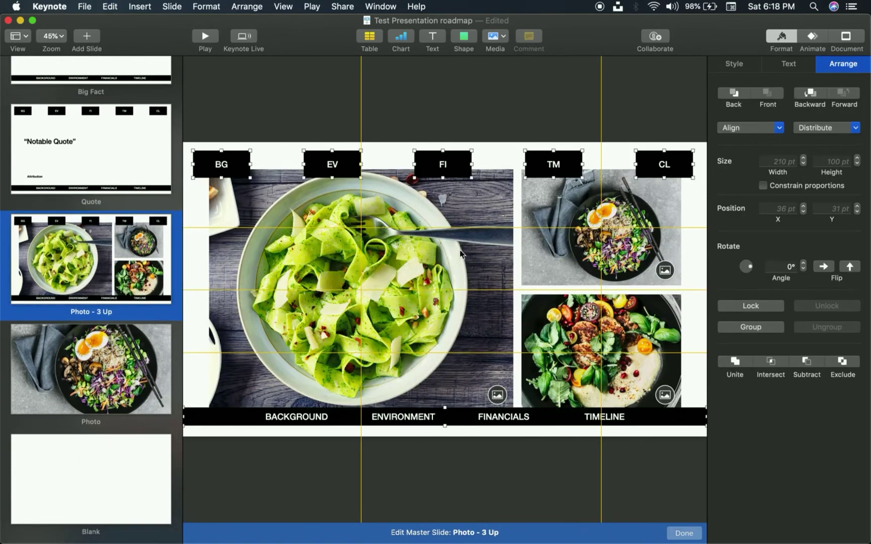
Paste the copied rectangles and section-name bar onto the Blank and Photo master slides.
{"action": "left_click", "coordinate": [56, 391]}
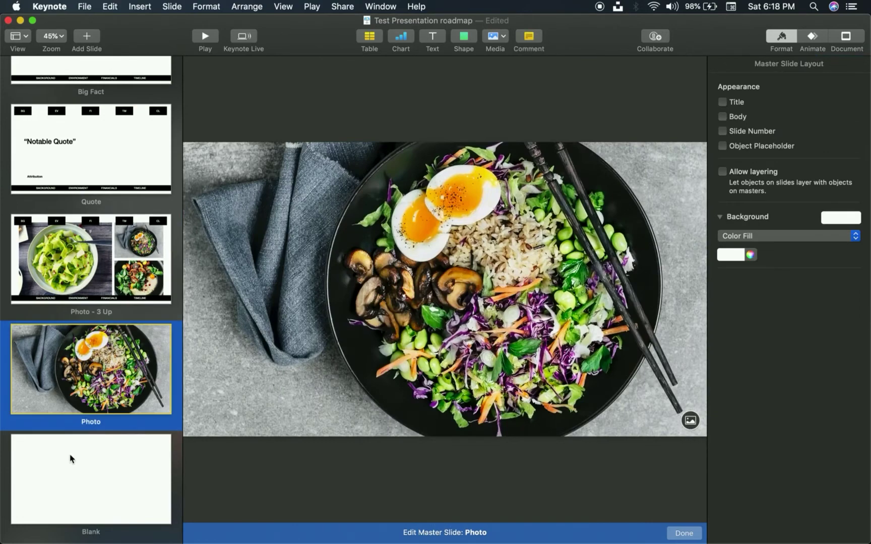
{"action": "left_click", "coordinate": [73, 479]}
{"action": "key", "text": "super+v"}
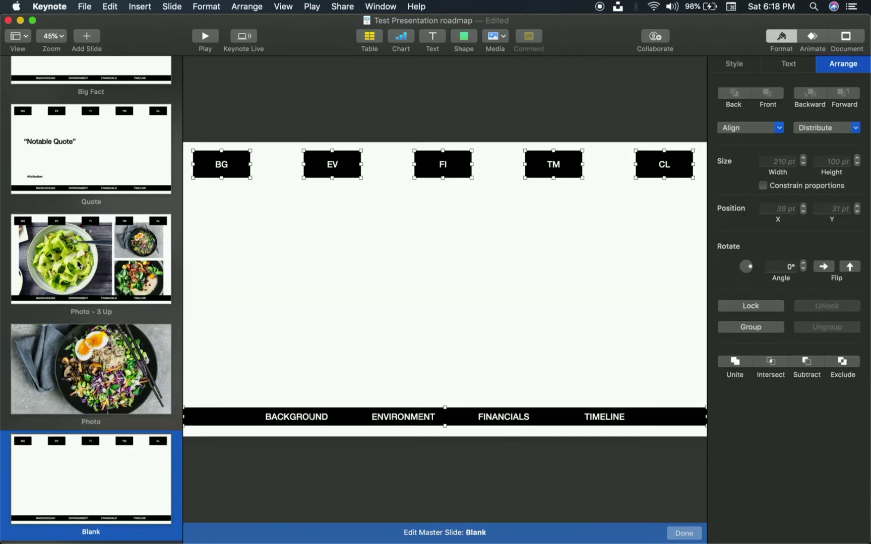
{"action": "key", "text": "Up"}
{"action": "key", "text": "super+v"}
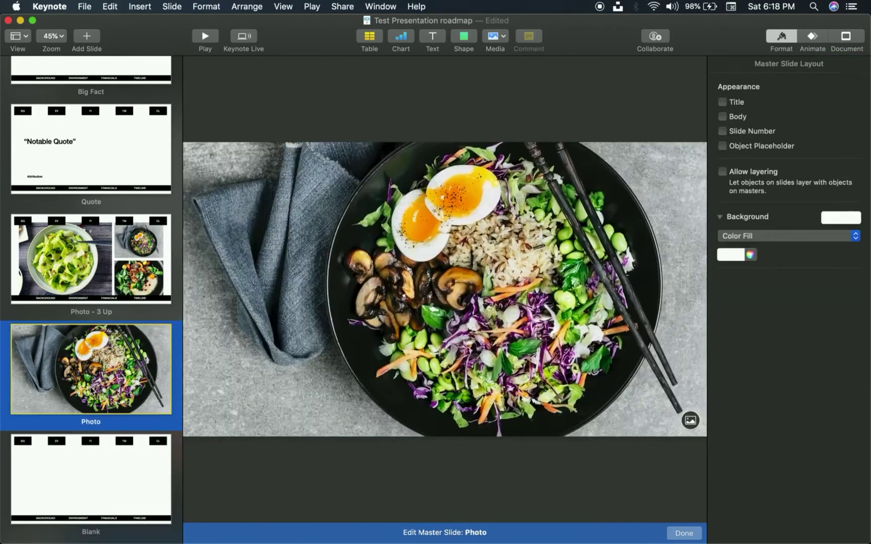
On the Photo - 3 Up master, shrink the large pasta photo to about 923 × 732 pt and position it below the BG and EV boxes.
{"action": "left_click", "coordinate": [49, 272]}
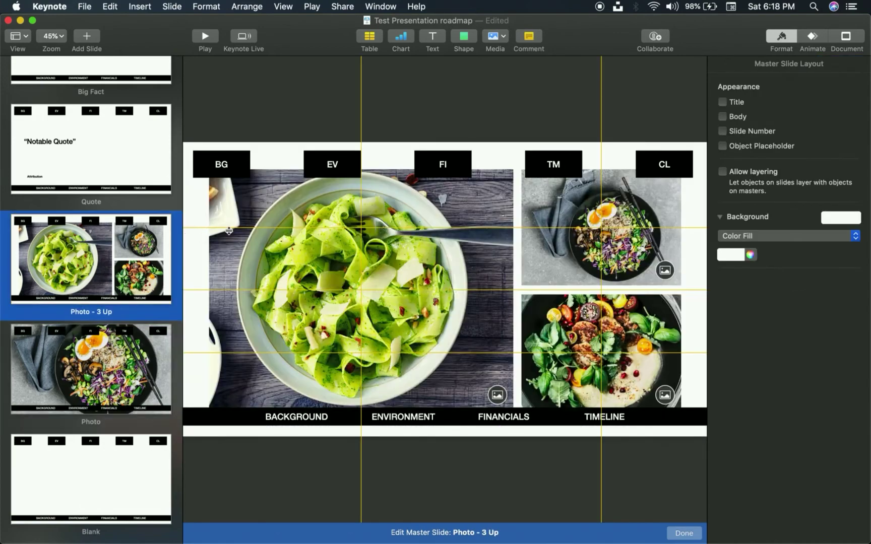
{"action": "left_click", "coordinate": [242, 208]}
{"action": "left_click_drag", "start_coordinate": [242, 208], "coordinate": [243, 216]}
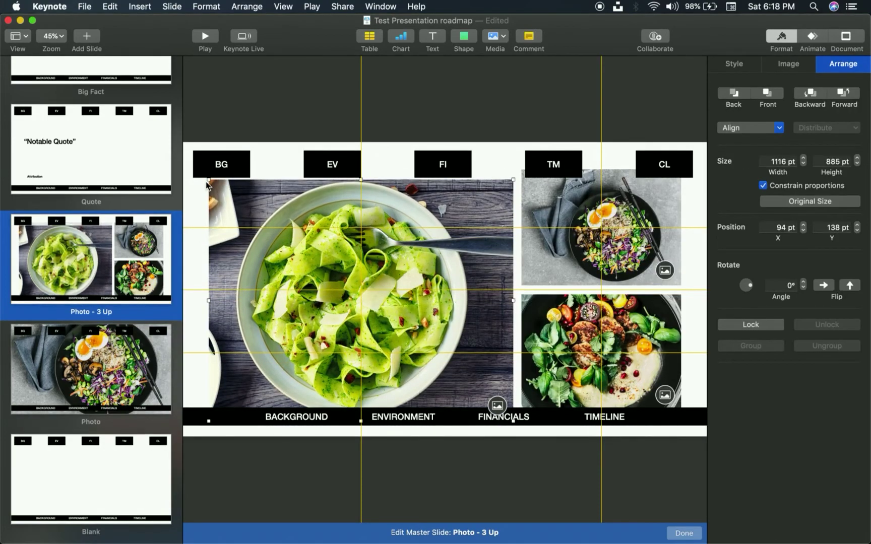
{"action": "left_click_drag", "start_coordinate": [207, 177], "coordinate": [262, 207]}
{"action": "left_click_drag", "start_coordinate": [285, 239], "coordinate": [215, 215]}
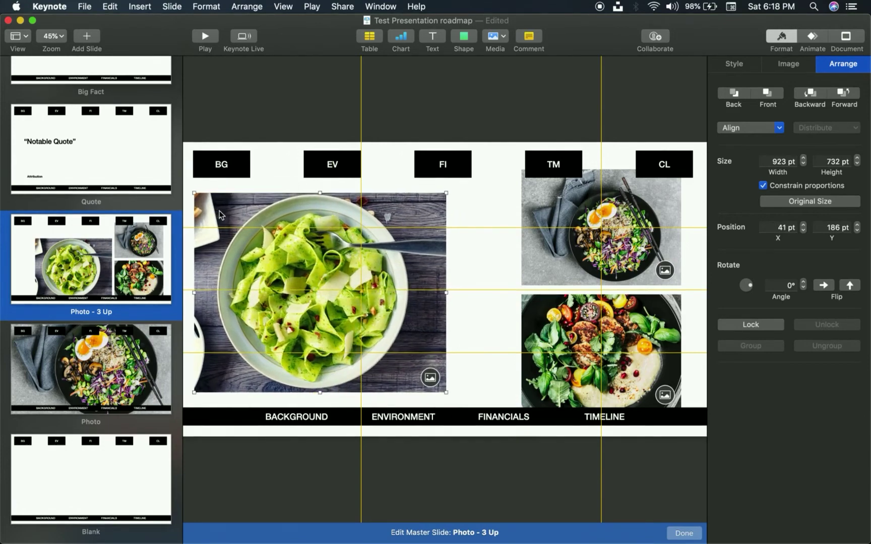
{"action": "left_click_drag", "start_coordinate": [347, 290], "coordinate": [337, 246]}
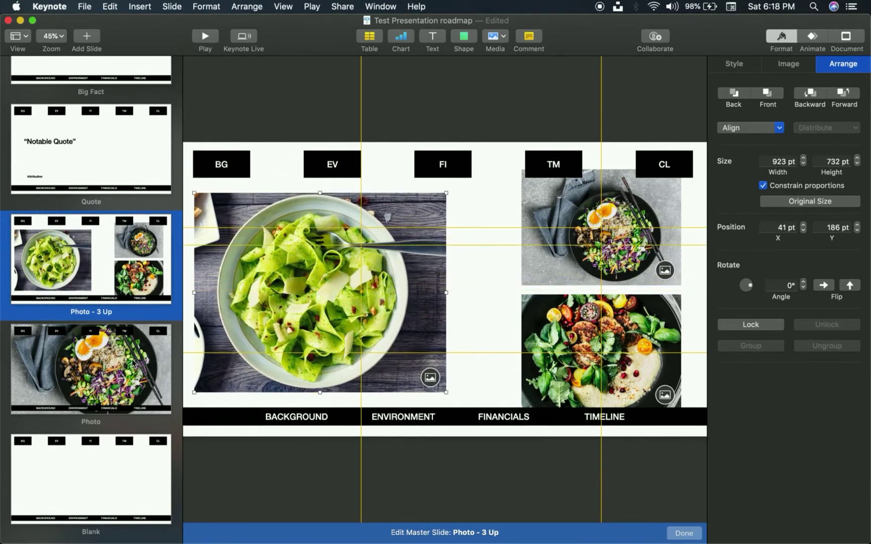
Review the edited master slides and return to the regular presentation slides.
{"action": "left_click", "coordinate": [140, 359]}
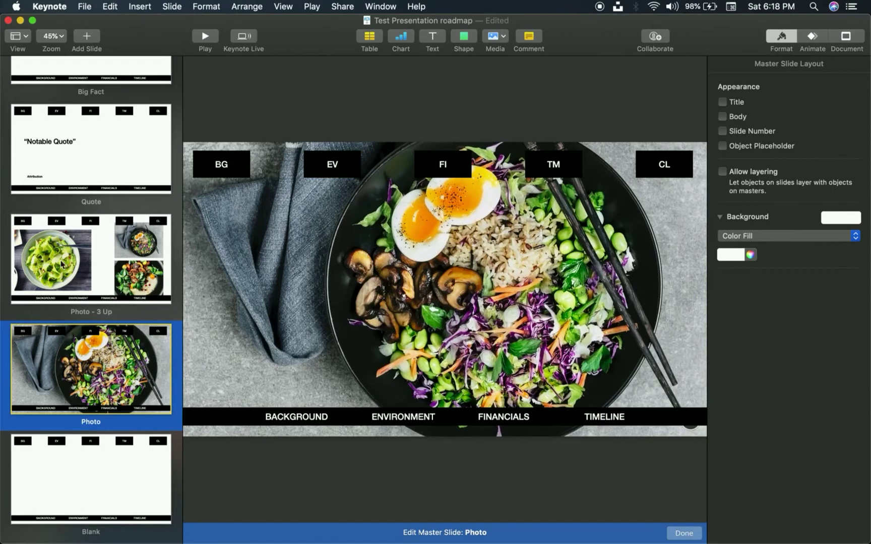
{"action": "left_click", "coordinate": [53, 265]}
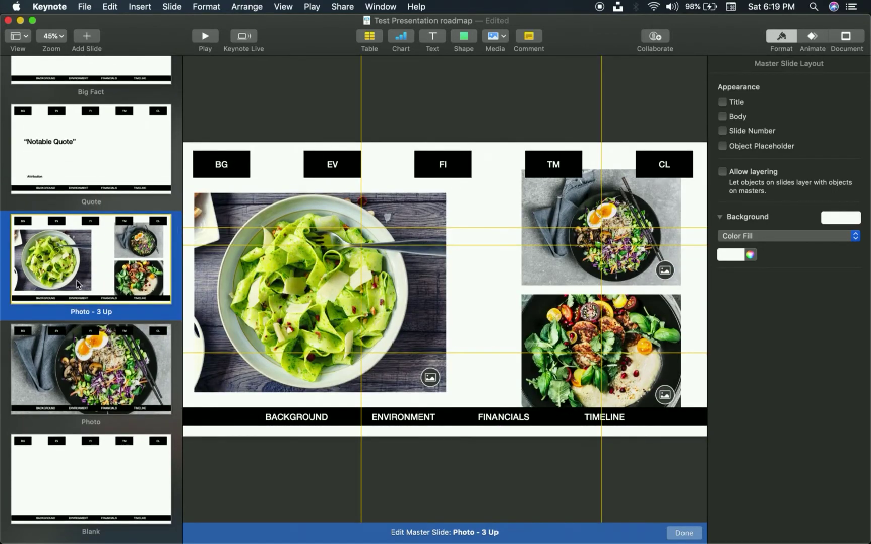
{"action": "scroll", "coordinate": [84, 470], "scroll_direction": "up", "scroll_amount": 10}
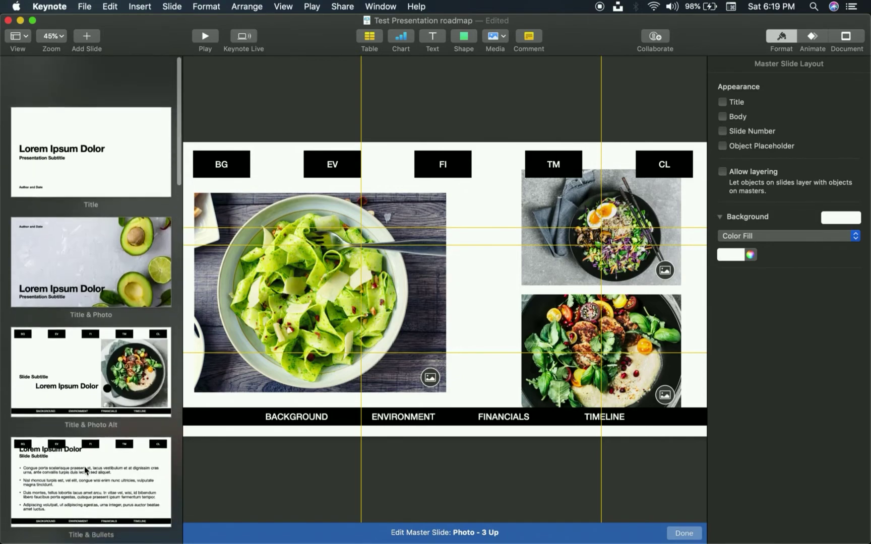
{"action": "scroll", "coordinate": [117, 418], "scroll_direction": "down", "scroll_amount": 10}
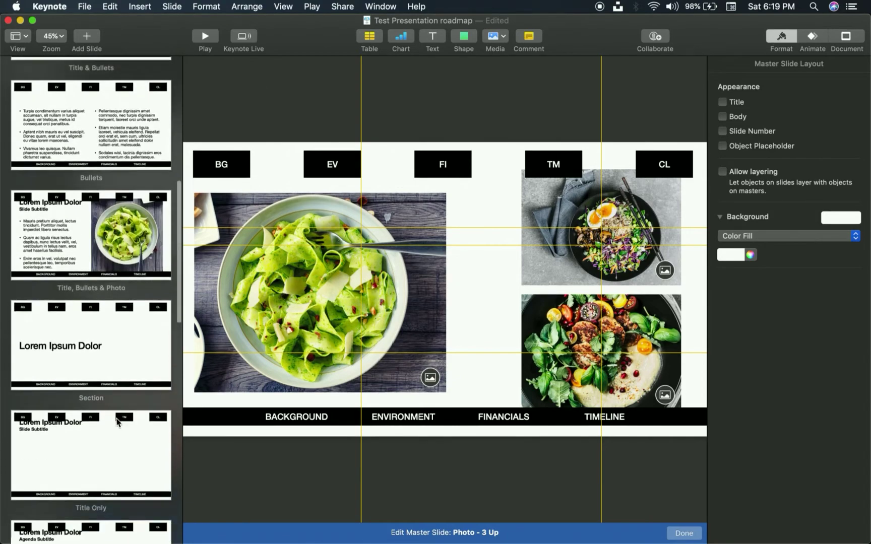
{"action": "scroll", "coordinate": [117, 423], "scroll_direction": "up", "scroll_amount": 10}
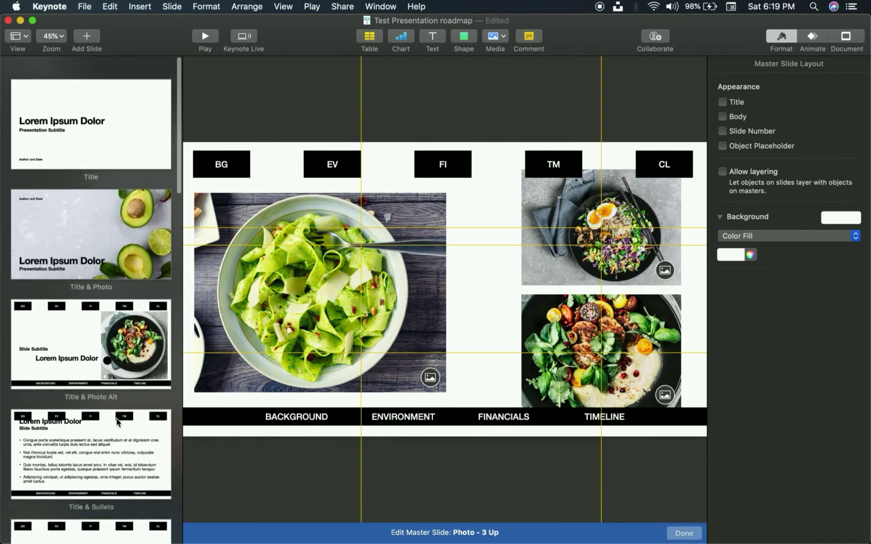
{"action": "left_click", "coordinate": [22, 44]}
{"action": "left_click", "coordinate": [58, 150]}
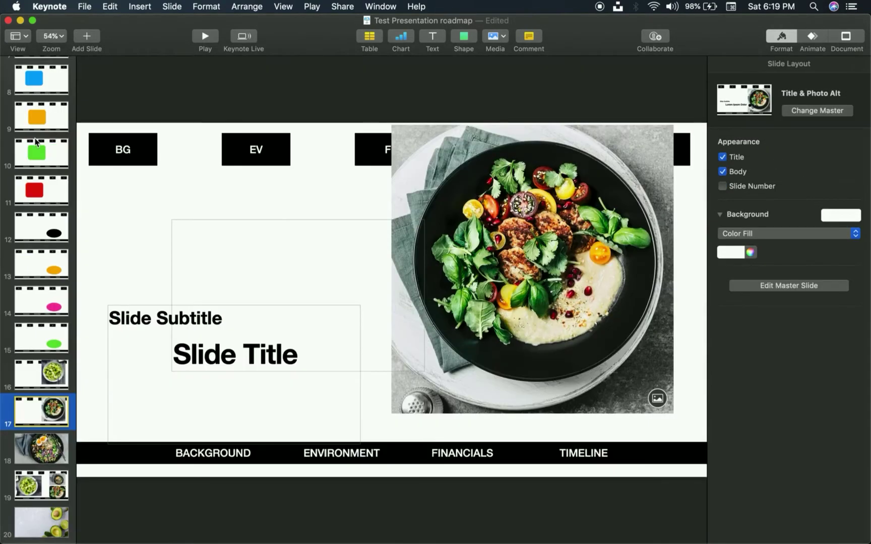
Check how the roadmap boxes and section-name bar display on the presentation slides, including slides 11 and 16.
{"action": "scroll", "coordinate": [37, 145], "scroll_direction": "up", "scroll_amount": 5}
{"action": "scroll", "coordinate": [37, 145], "scroll_direction": "down", "scroll_amount": 3}
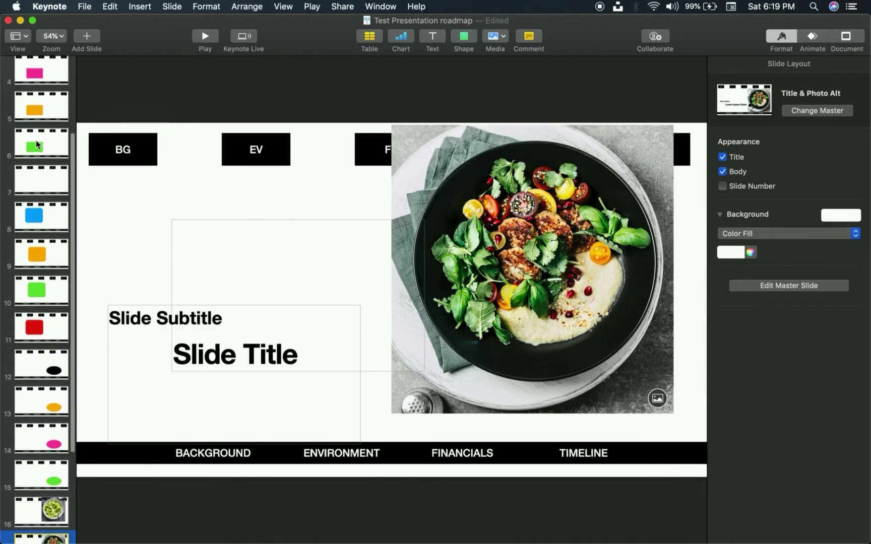
{"action": "left_click", "coordinate": [37, 140]}
{"action": "left_click", "coordinate": [55, 335]}
{"action": "scroll", "coordinate": [53, 335], "scroll_direction": "down", "scroll_amount": 4}
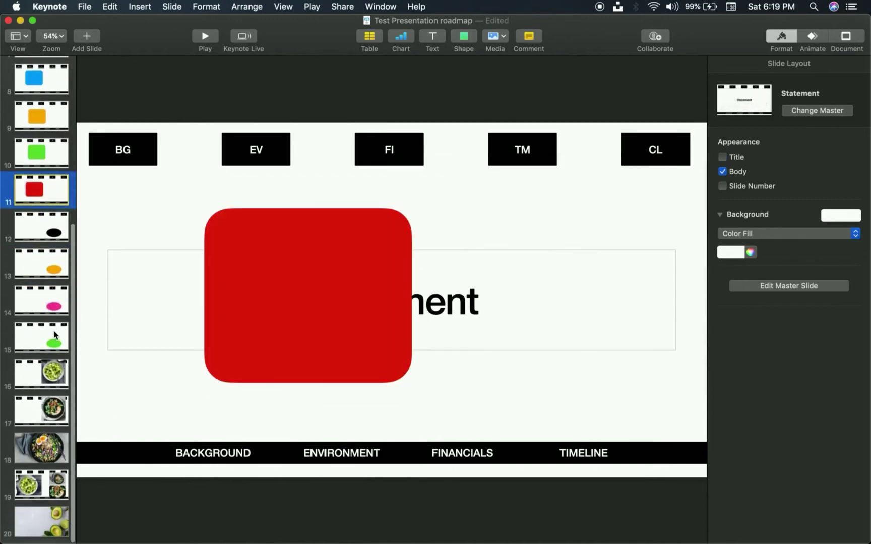
{"action": "left_click", "coordinate": [51, 383]}
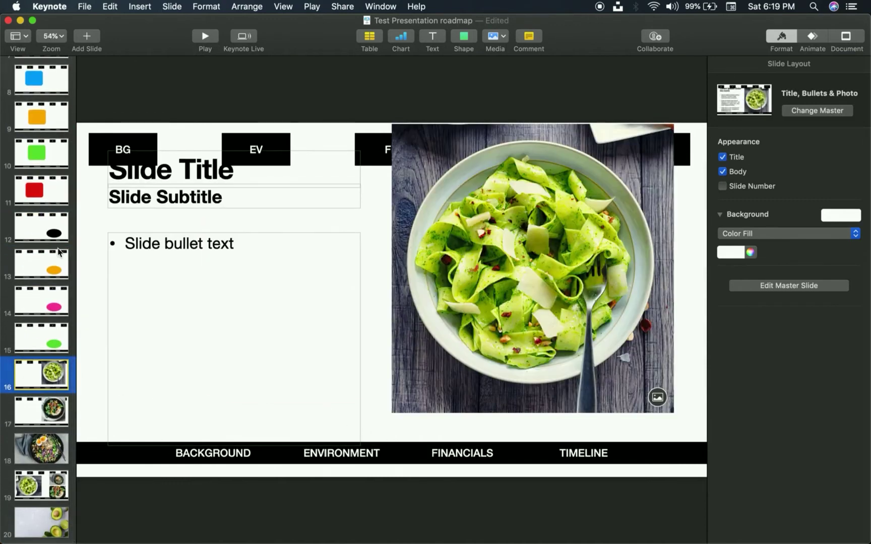
{"action": "scroll", "coordinate": [76, 309], "scroll_direction": "up", "scroll_amount": 8}
Add a Photo slide after slide 16 and another Photo slide after slide 19.
{"action": "left_click", "coordinate": [84, 36]}
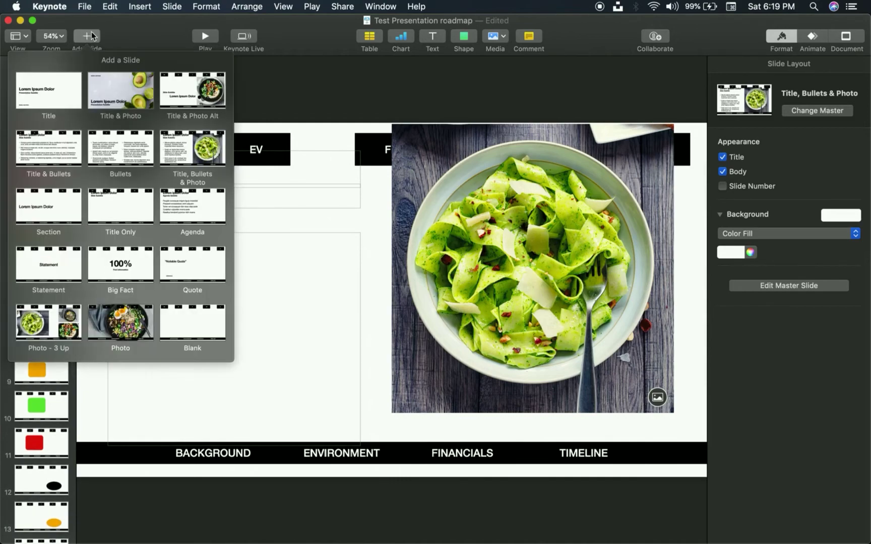
{"action": "left_click", "coordinate": [111, 324]}
{"action": "scroll", "coordinate": [30, 497], "scroll_direction": "down", "scroll_amount": 3}
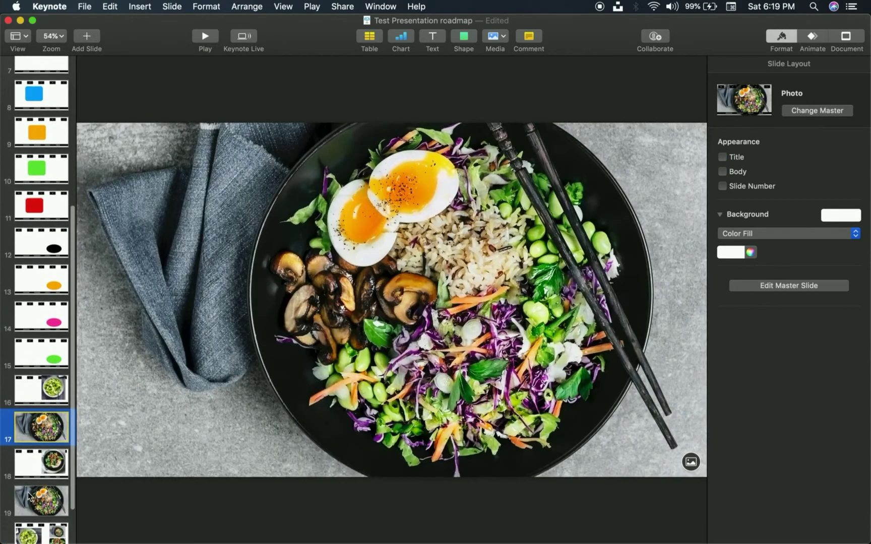
{"action": "left_click", "coordinate": [29, 494]}
{"action": "left_click", "coordinate": [221, 349]}
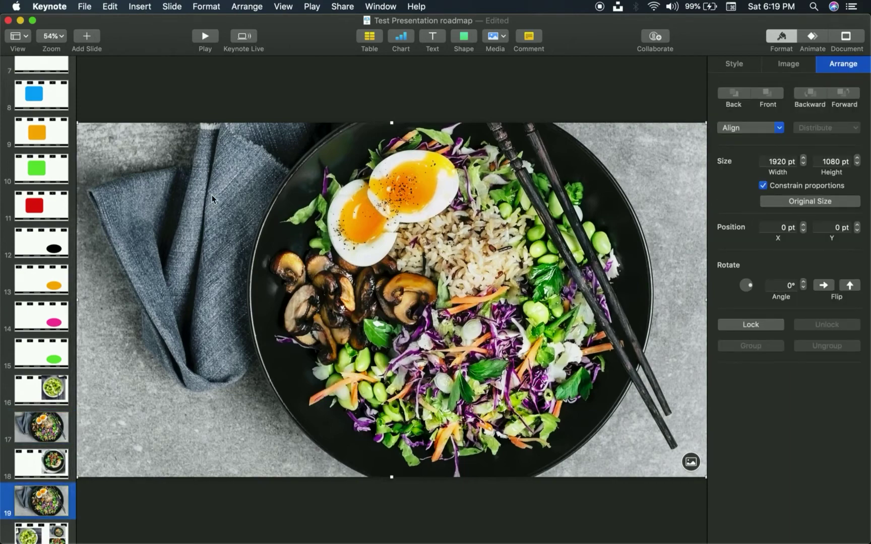
{"action": "left_click", "coordinate": [92, 37]}
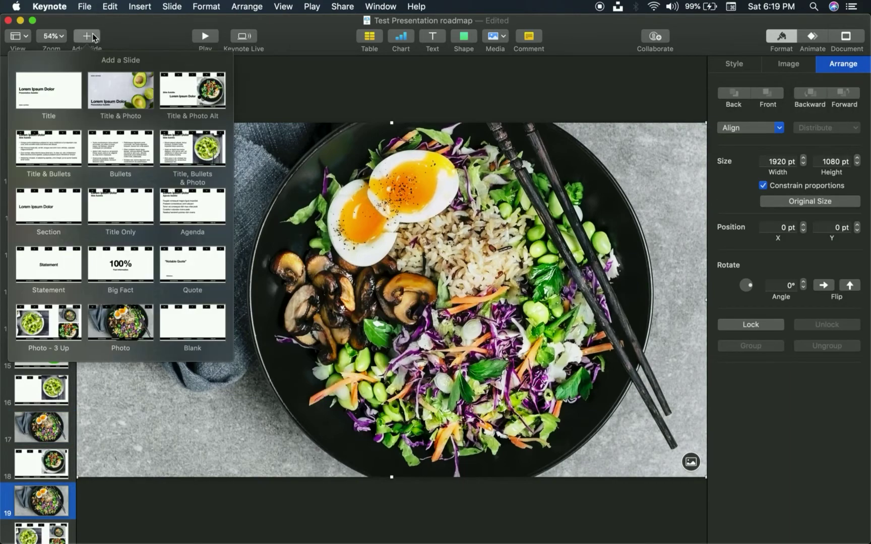
{"action": "left_click", "coordinate": [110, 328]}
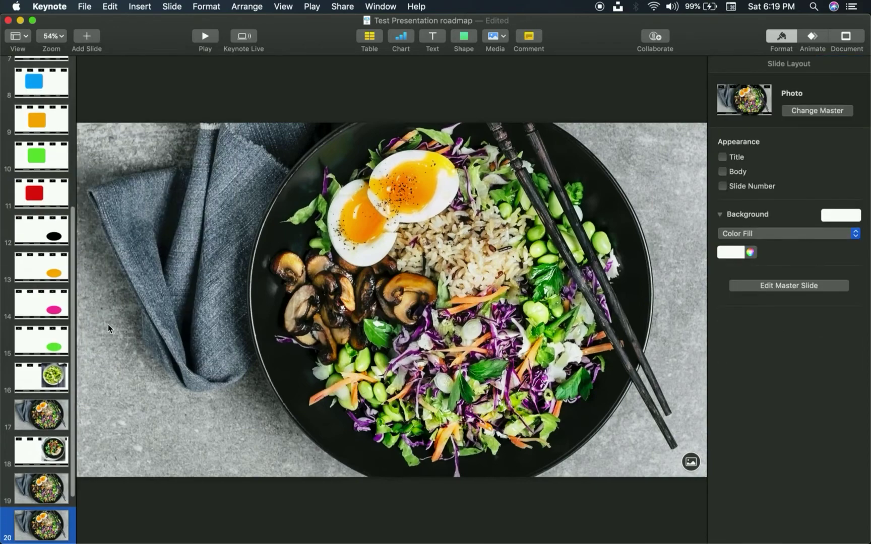
Delete the full-size food photo from Photo slides 20 and 19.
{"action": "scroll", "coordinate": [48, 484], "scroll_direction": "down", "scroll_amount": 3}
{"action": "key", "text": "super+v"}
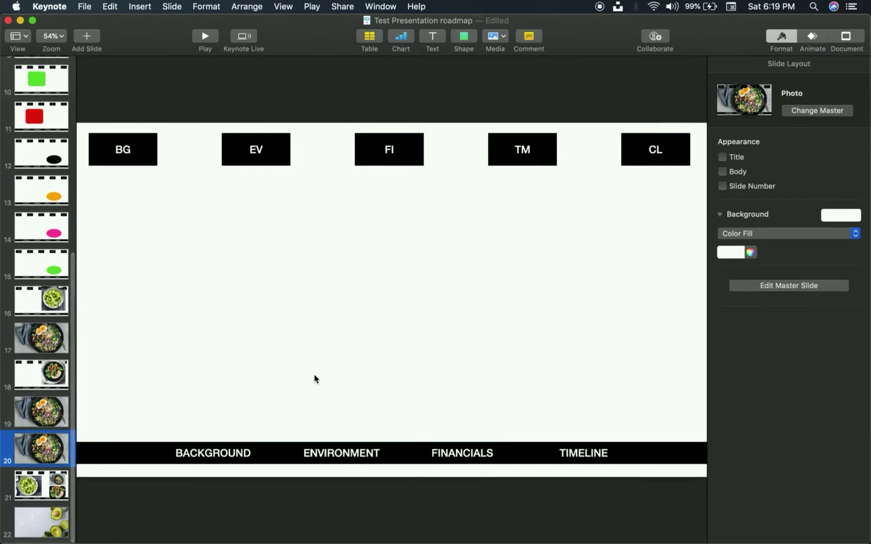
{"action": "left_click", "coordinate": [37, 424]}
{"action": "left_click", "coordinate": [292, 317]}
{"action": "key", "text": "super+v"}
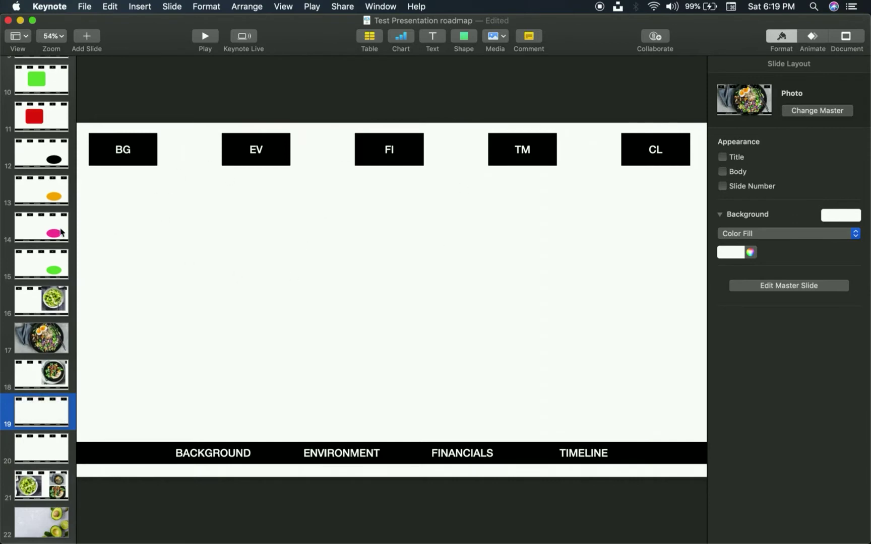
Add a new slide based on the Section master after slide 19.
{"action": "left_click", "coordinate": [92, 36]}
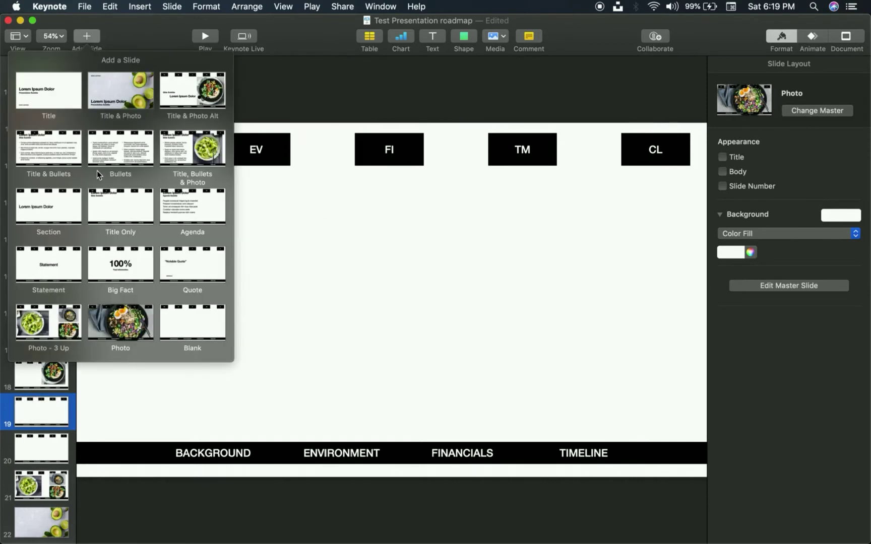
{"action": "left_click", "coordinate": [46, 218]}
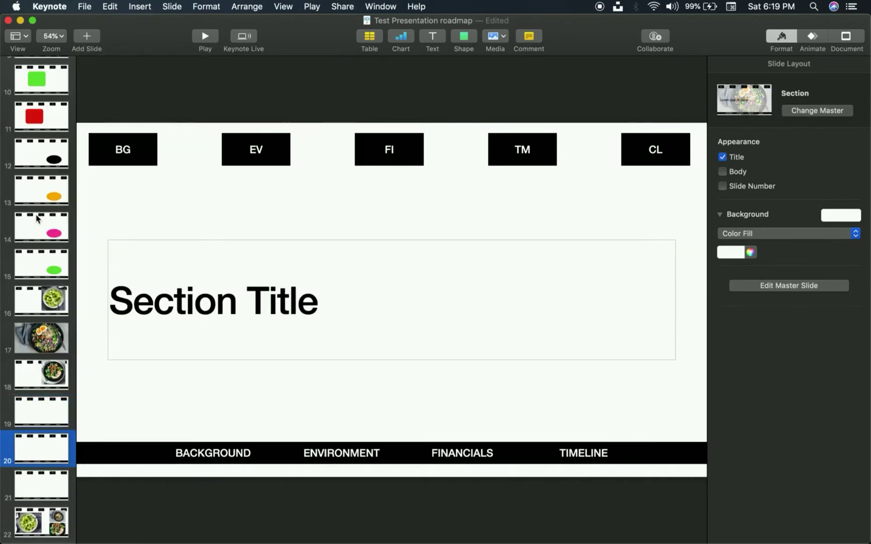
{"action": "left_click", "coordinate": [81, 8]}
{"action": "left_click", "coordinate": [266, 63]}
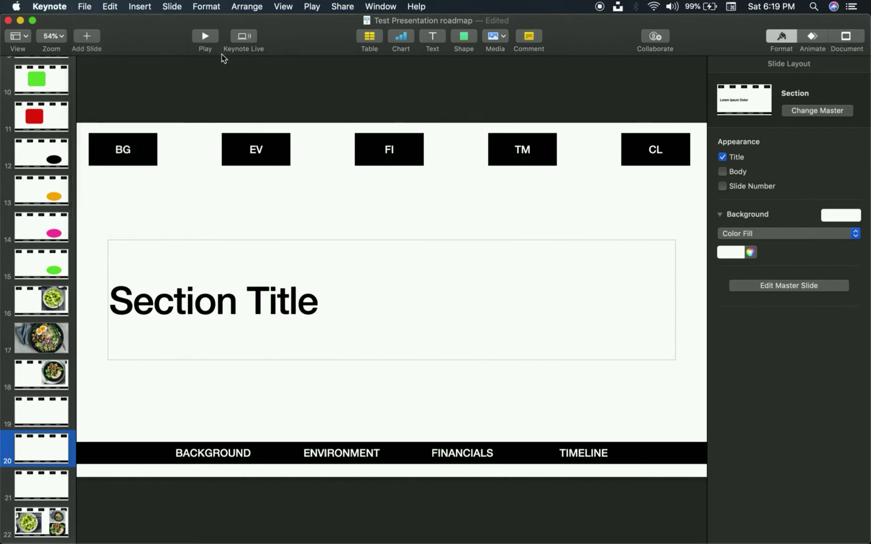
Add a Title, Bullets & Photo slide after slide 20, followed by a Photo - 3 Up slide.
{"action": "left_click", "coordinate": [92, 37]}
{"action": "left_click", "coordinate": [192, 149]}
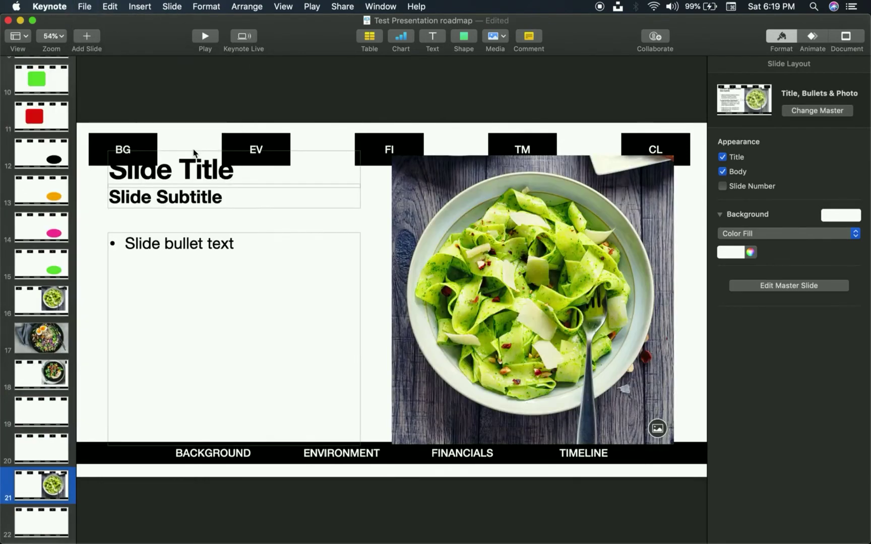
{"action": "left_click", "coordinate": [93, 37]}
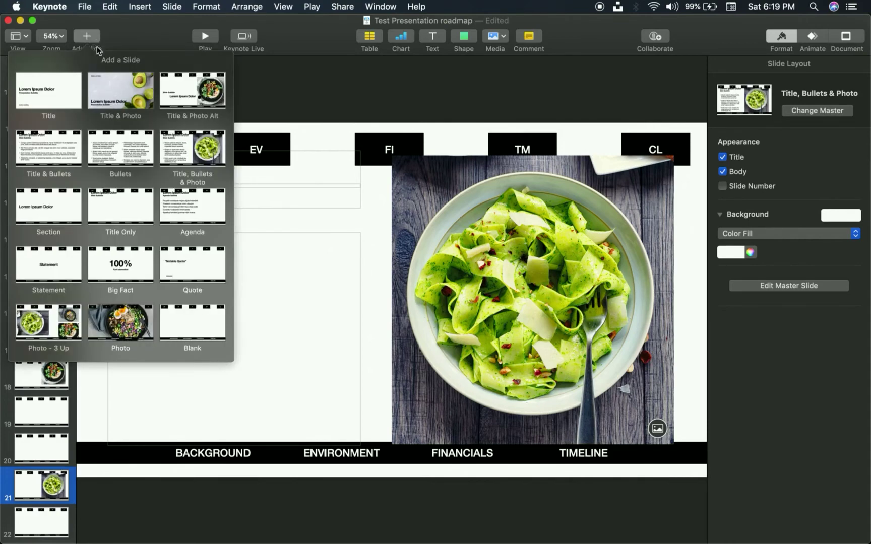
{"action": "left_click", "coordinate": [64, 326]}
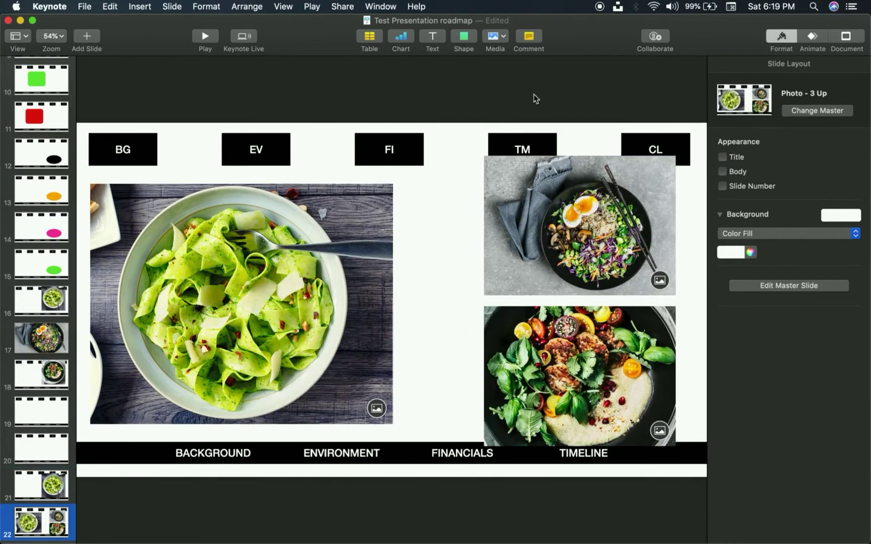
Delete the two smaller stacked food photos from the Photo - 3 Up slide 22.
{"action": "left_click", "coordinate": [531, 222]}
{"action": "mouse_move", "coordinate": [530, 222]}
{"action": "left_mouse_down"}
{"action": "mouse_move", "coordinate": [537, 243]}
{"action": "mouse_move", "coordinate": [525, 230]}
{"action": "mouse_move", "coordinate": [532, 235]}
{"action": "left_mouse_up"}
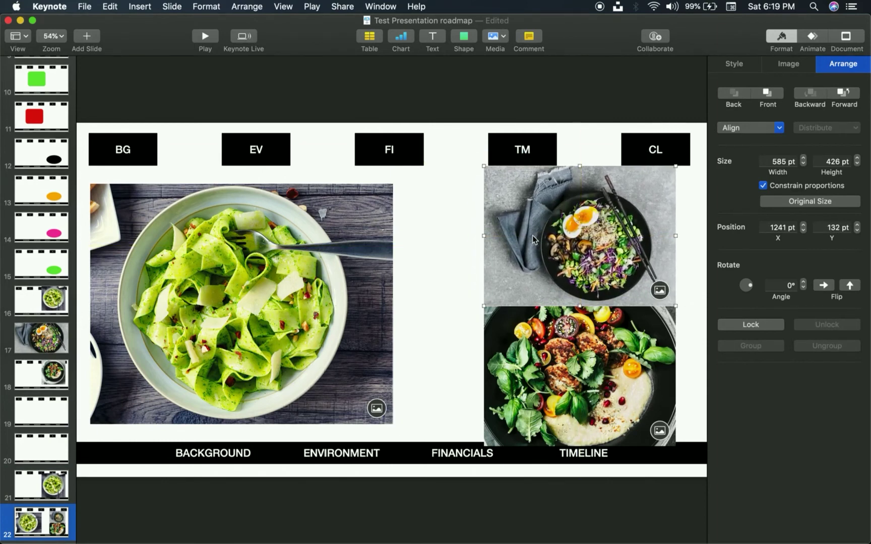
{"action": "key", "text": "Delete"}
{"action": "left_click", "coordinate": [538, 343]}
{"action": "key", "text": "Delete"}
Delete the large pasta photo on slide 22 and undo that deletion.
{"action": "left_click", "coordinate": [309, 303]}
{"action": "key", "text": "Delete"}
{"action": "key", "text": "super+z"}
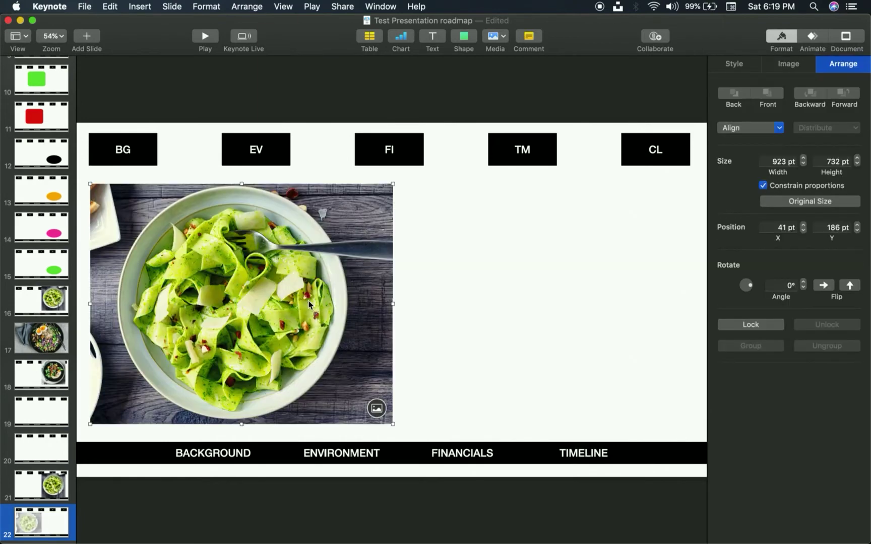
{"action": "left_click", "coordinate": [497, 256]}
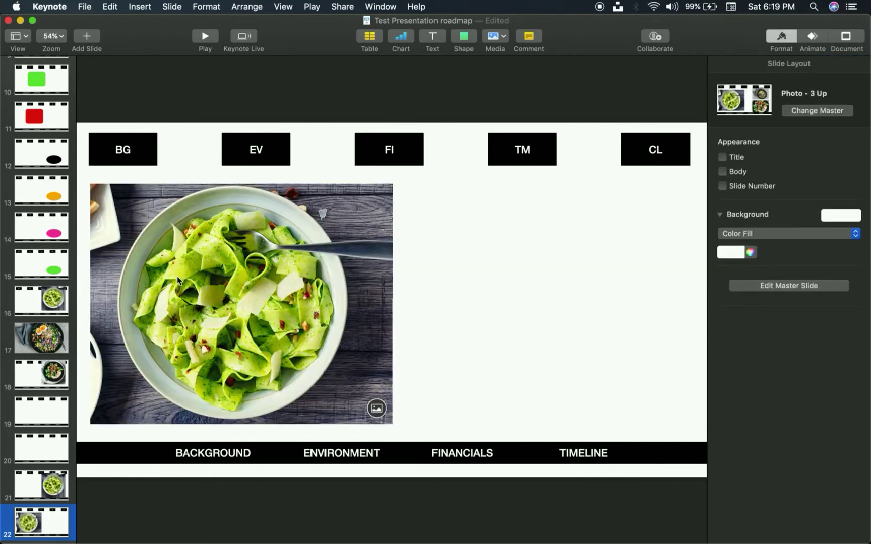
Switch to editing the master slides, with the Photo - 3 Up master open.
{"action": "scroll", "coordinate": [15, 126], "scroll_direction": "up", "scroll_amount": 10}
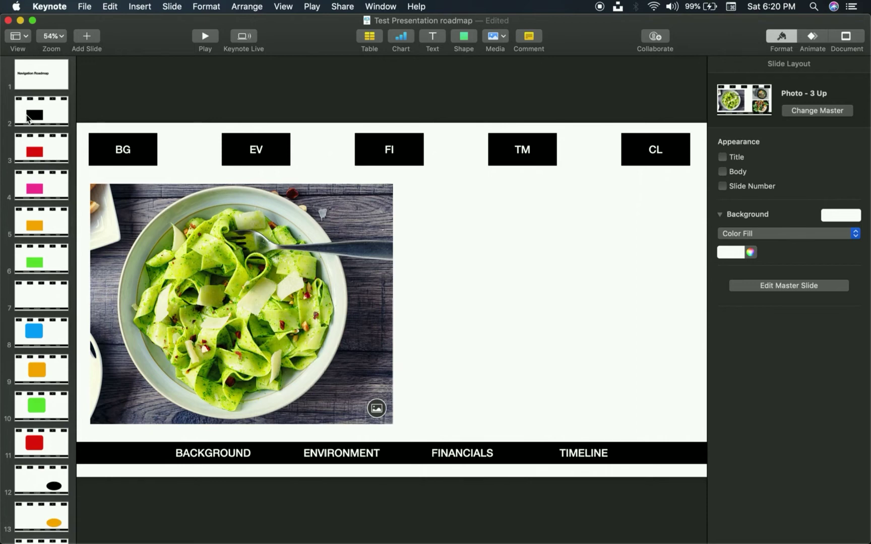
{"action": "left_click", "coordinate": [20, 36]}
{"action": "left_click", "coordinate": [31, 39]}
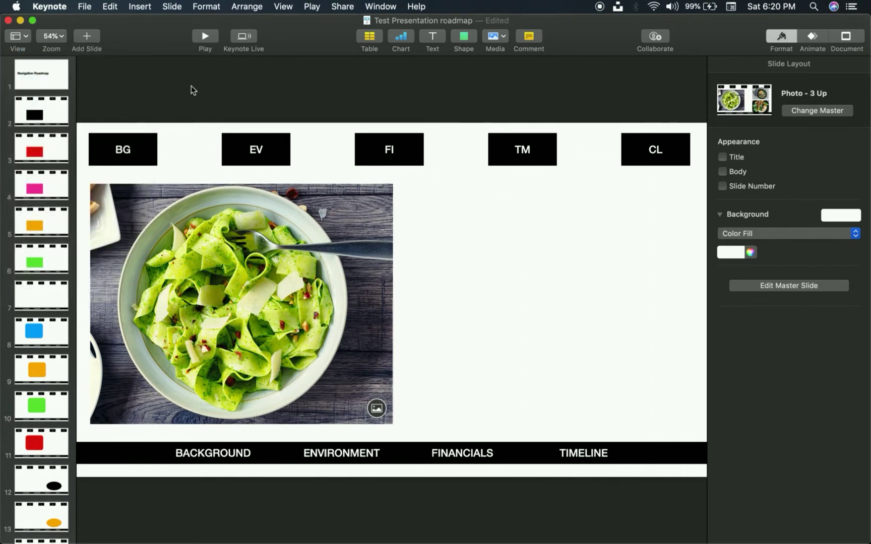
{"action": "left_click", "coordinate": [27, 31]}
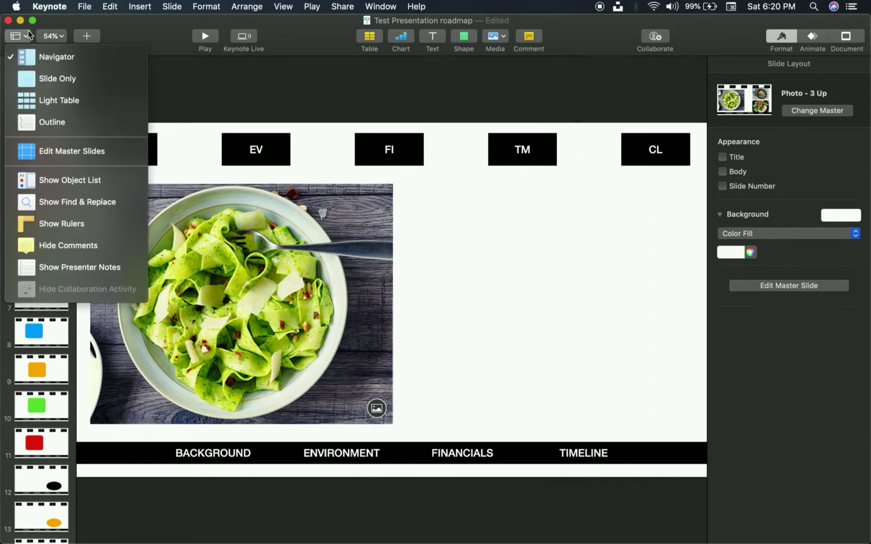
{"action": "left_click", "coordinate": [43, 152]}
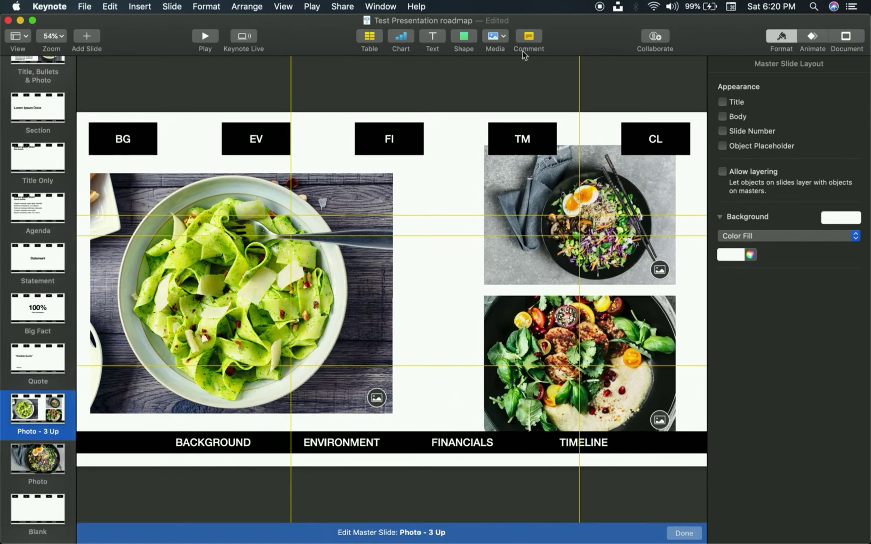
Add a square shape between the photos on the Photo - 3 Up master and give it the pink shape style.
{"action": "left_click", "coordinate": [462, 40]}
{"action": "left_click", "coordinate": [472, 145]}
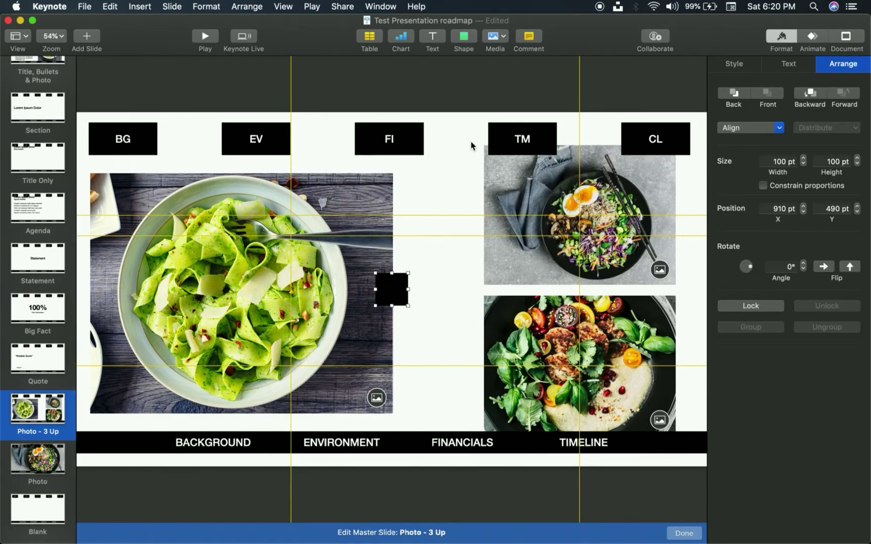
{"action": "left_click_drag", "start_coordinate": [394, 303], "coordinate": [453, 327]}
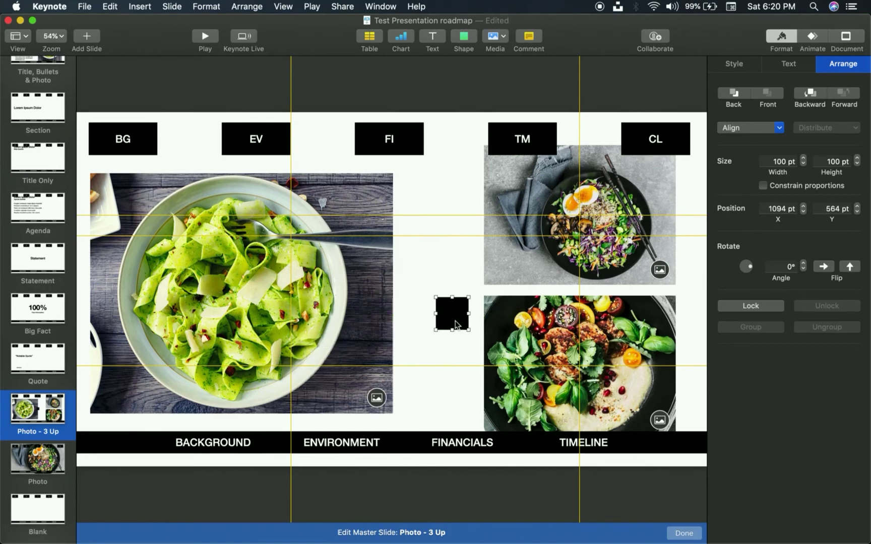
{"action": "double_click", "coordinate": [452, 323]}
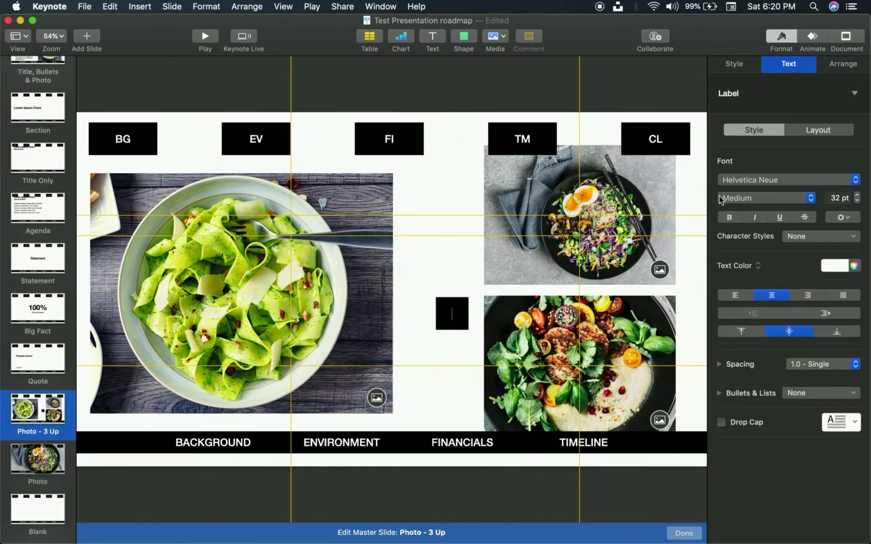
{"action": "left_click", "coordinate": [732, 65]}
{"action": "left_click", "coordinate": [831, 134]}
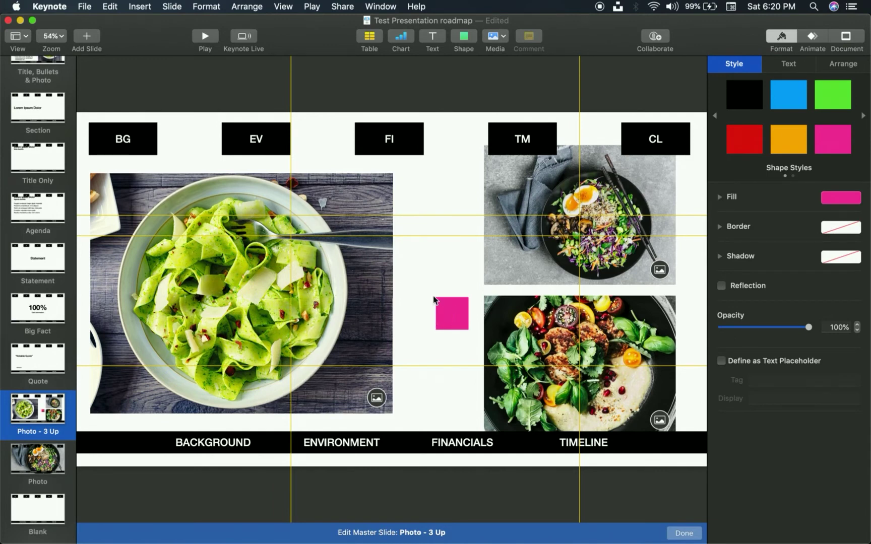
Move and resize the pink shape to cover the BACKGROUND entry in the section-name bar, and label it BACKGROUND.
{"action": "left_click", "coordinate": [422, 268]}
{"action": "left_click_drag", "start_coordinate": [447, 315], "coordinate": [270, 441]}
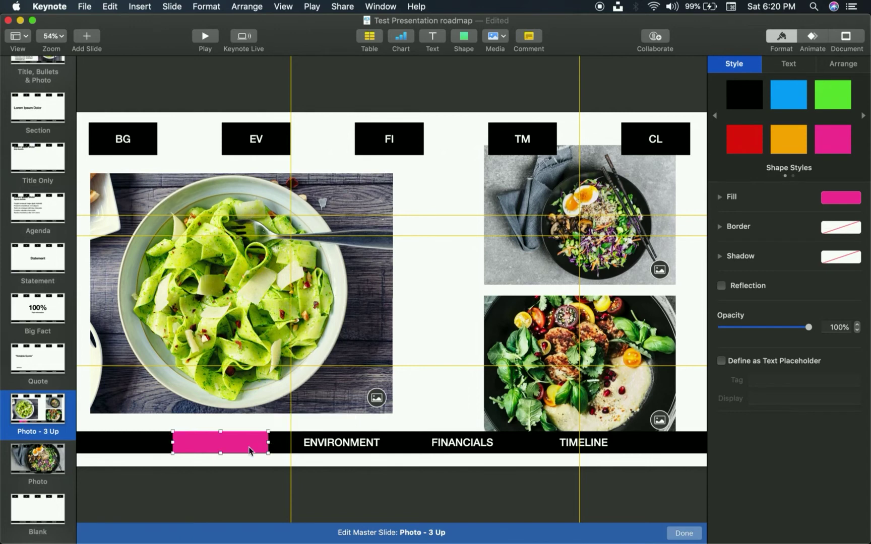
{"action": "double_click", "coordinate": [249, 450]}
{"action": "type", "text": "BAKGR"}
{"action": "key", "text": "BackSpace"}
{"action": "key", "text": "BackSpace"}
{"action": "key", "text": "BackSpace"}
{"action": "type", "text": "CKGROUND"}
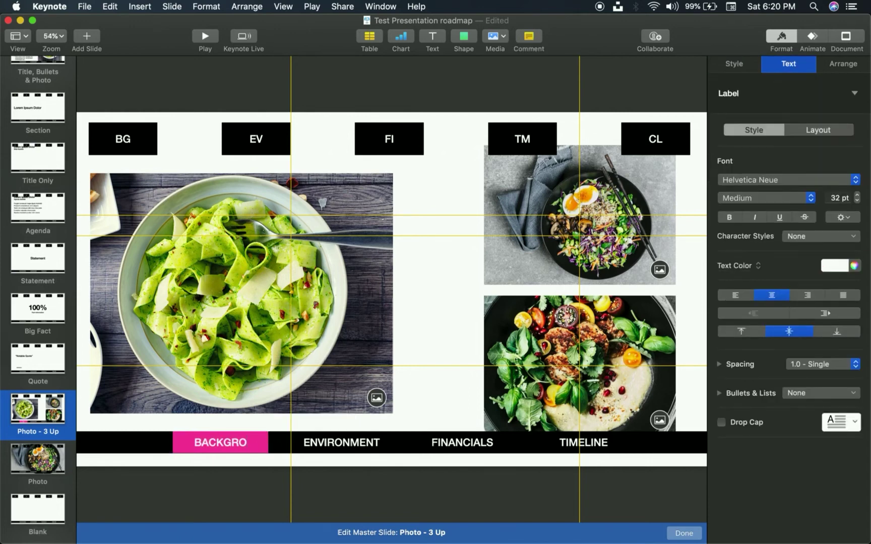
Try replacing the pink box's label with X and undo the text change.
{"action": "left_click", "coordinate": [243, 501]}
{"action": "left_click", "coordinate": [254, 449]}
{"action": "double_click", "coordinate": [254, 448]}
{"action": "type", "text": "X"}
{"action": "key", "text": "super+z"}
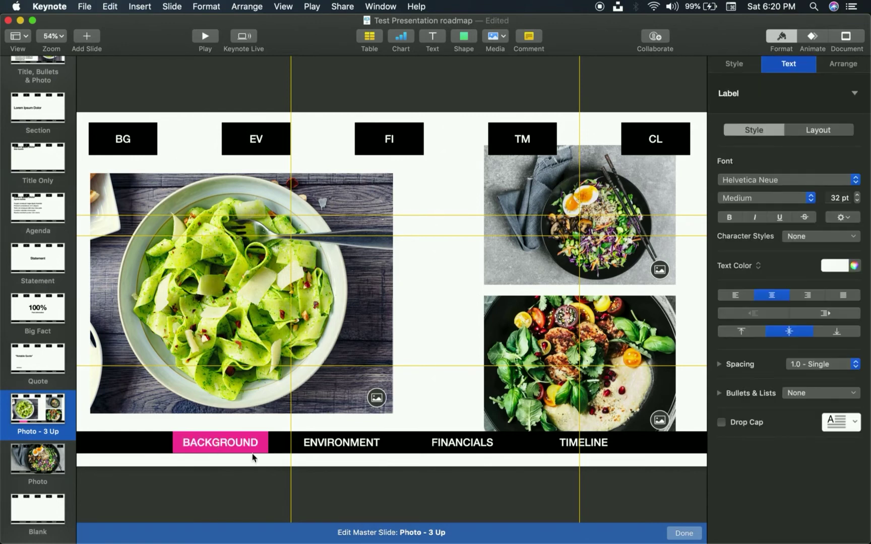
Copy the pink BACKGROUND box and leave master slide editing.
{"action": "left_click", "coordinate": [262, 479]}
{"action": "left_click", "coordinate": [261, 452]}
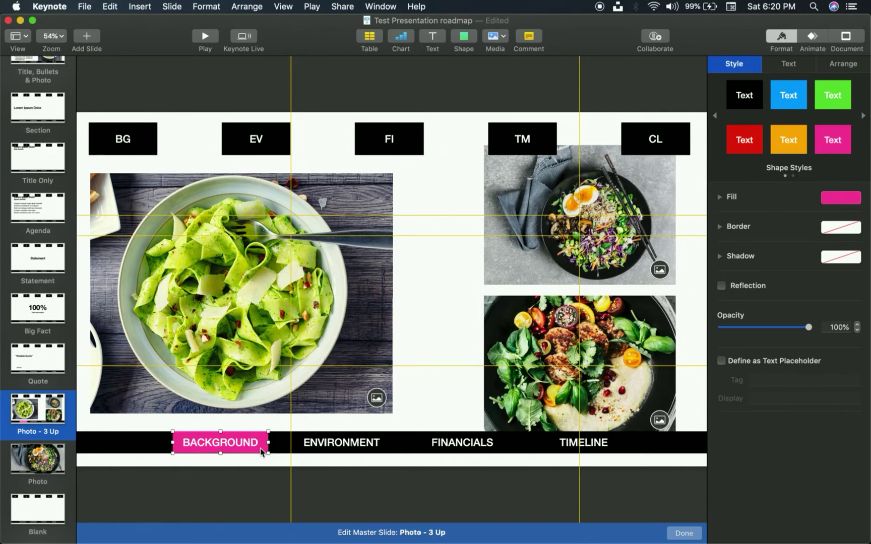
{"action": "left_click", "coordinate": [30, 38]}
{"action": "left_click", "coordinate": [71, 151]}
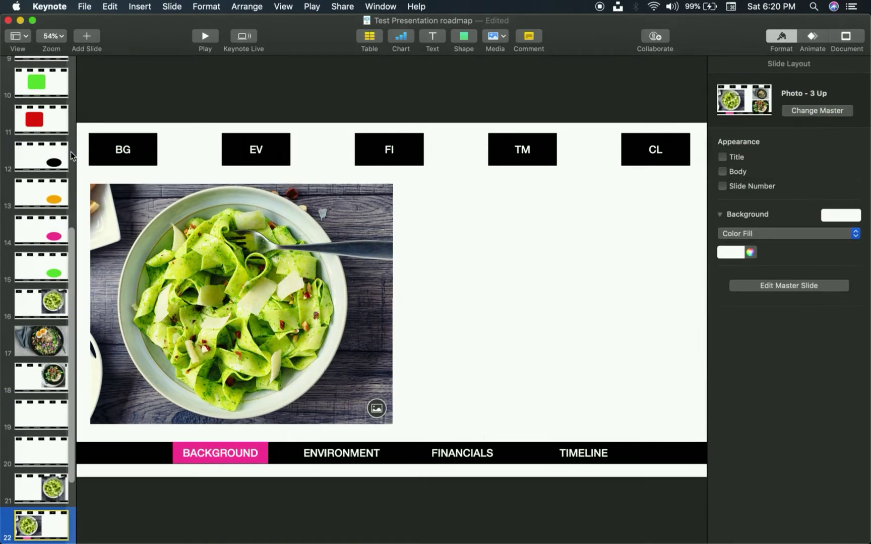
Paste the pink BACKGROUND box onto the Statement slide 7.
{"action": "scroll", "coordinate": [29, 143], "scroll_direction": "up", "scroll_amount": 10}
{"action": "left_click", "coordinate": [38, 116]}
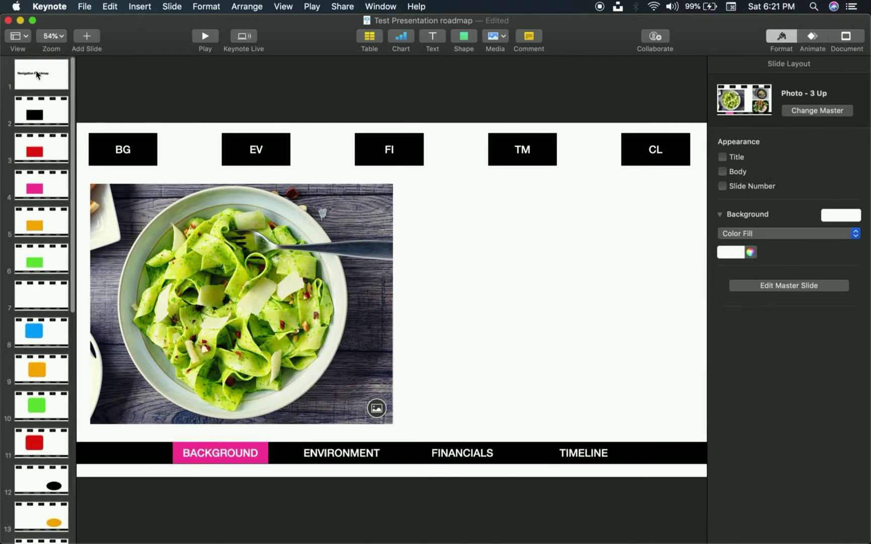
{"action": "scroll", "coordinate": [33, 401], "scroll_direction": "down", "scroll_amount": 3}
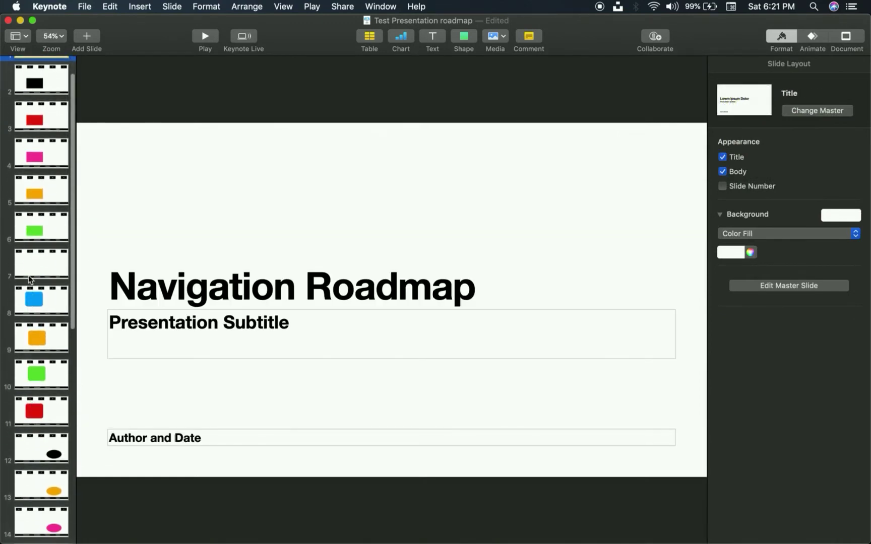
{"action": "left_click", "coordinate": [30, 271]}
{"action": "scroll", "coordinate": [31, 271], "scroll_direction": "up", "scroll_amount": 3}
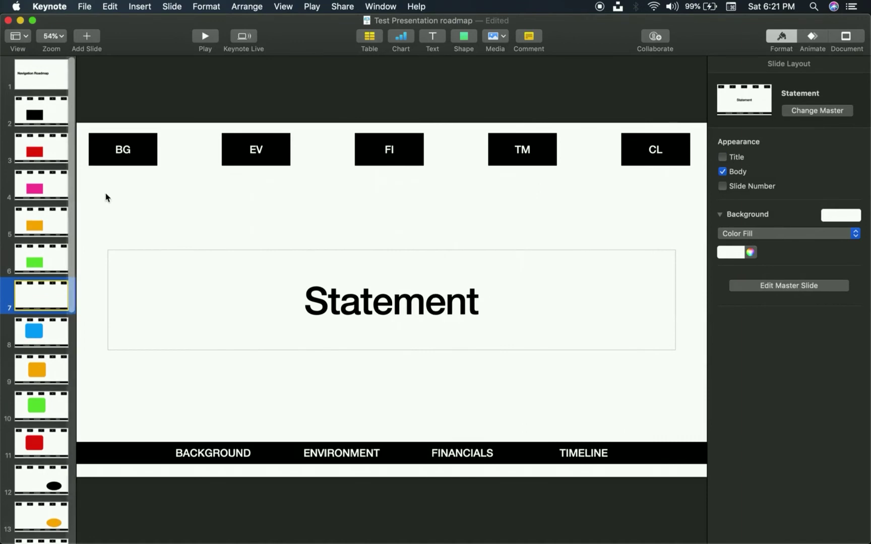
{"action": "key", "text": "super+v"}
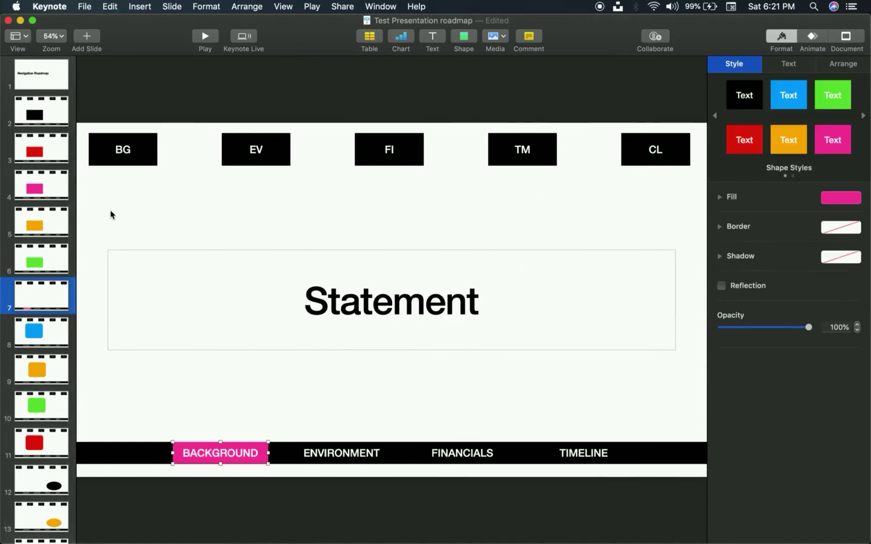
{"action": "left_click", "coordinate": [216, 475]}
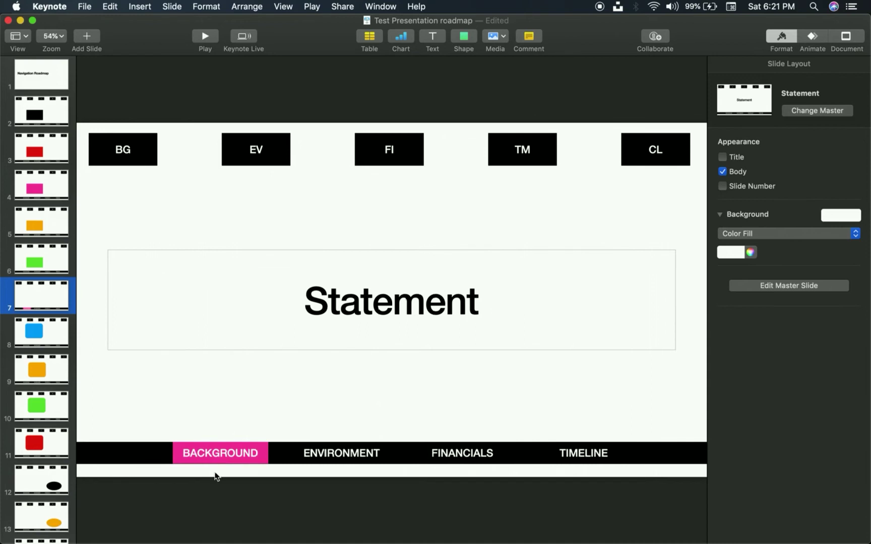
Paste the pink BACKGROUND box onto slide 2, and undo the pastes on slides 2 and 7.
{"action": "left_click", "coordinate": [47, 117]}
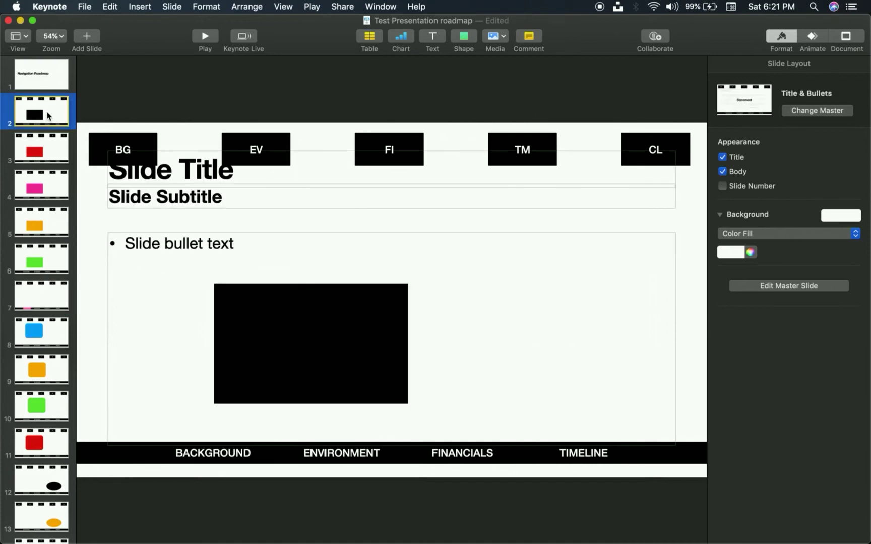
{"action": "key", "text": "super+v"}
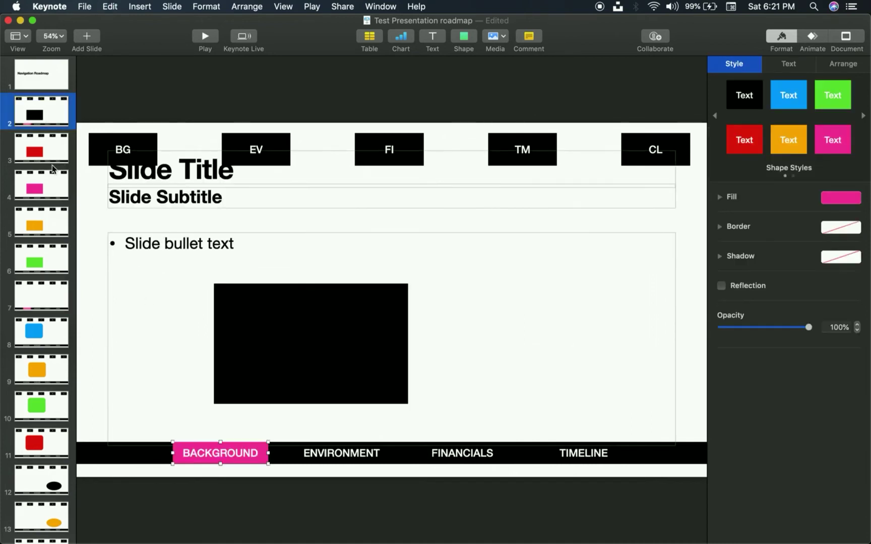
{"action": "left_click", "coordinate": [30, 194]}
{"action": "key", "text": "super+z"}
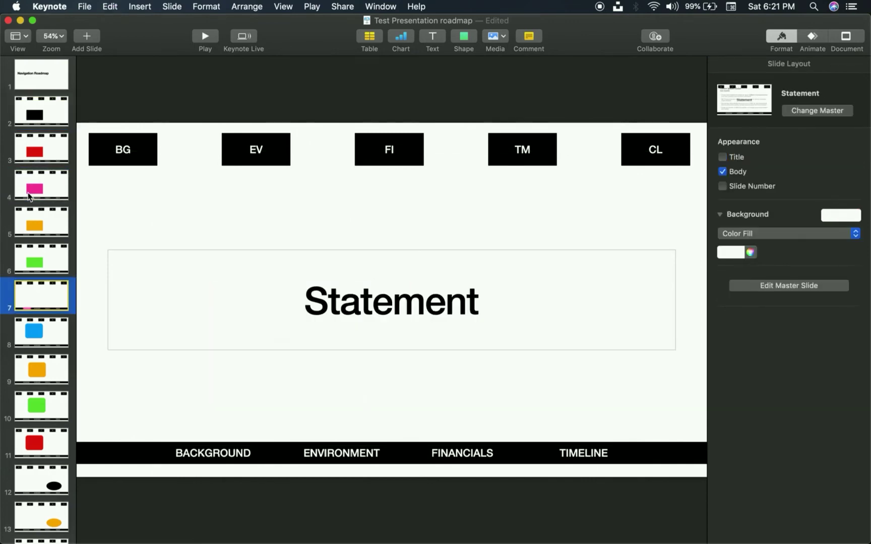
Paste the pink BACKGROUND box onto each of slides 2 through 7.
{"action": "left_click", "coordinate": [46, 123]}
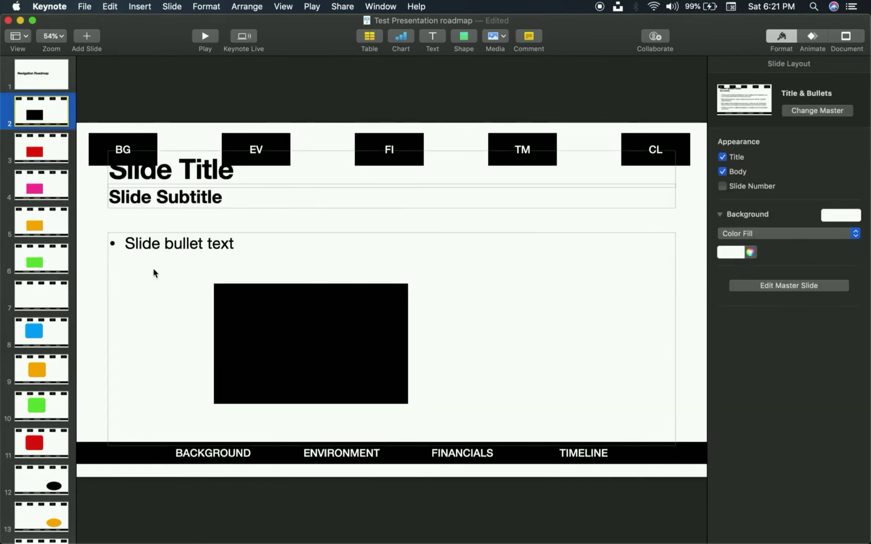
{"action": "key", "text": "super+v"}
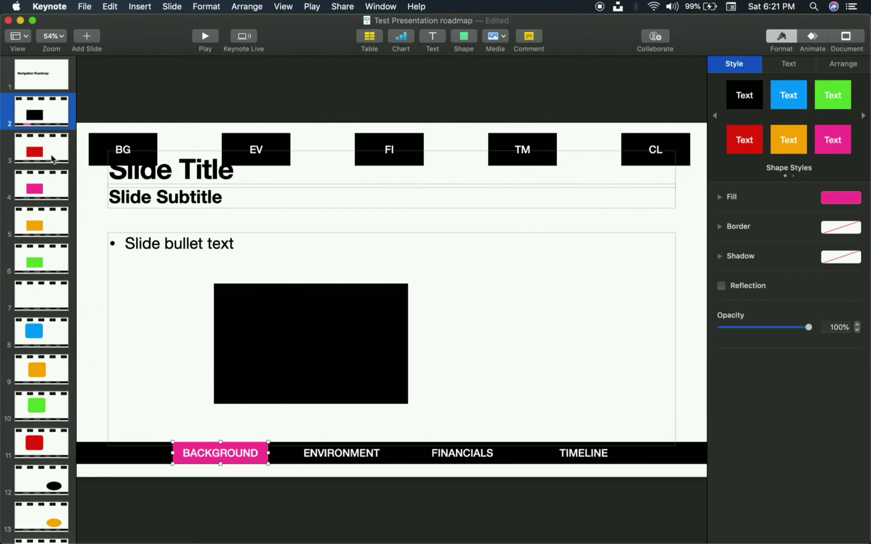
{"action": "left_click", "coordinate": [51, 161]}
{"action": "key", "text": "super+v"}
{"action": "left_click", "coordinate": [33, 201]}
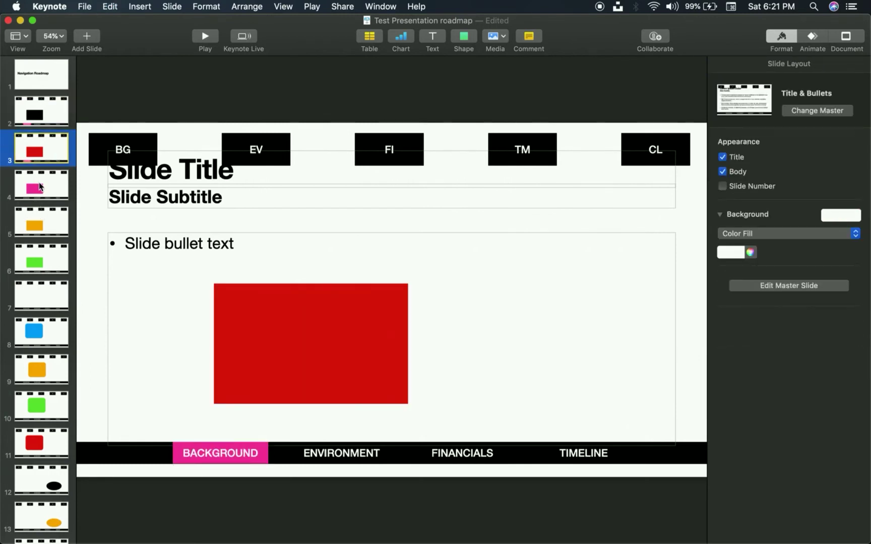
{"action": "left_click", "coordinate": [40, 185]}
{"action": "key", "text": "super+v"}
{"action": "left_click", "coordinate": [31, 223]}
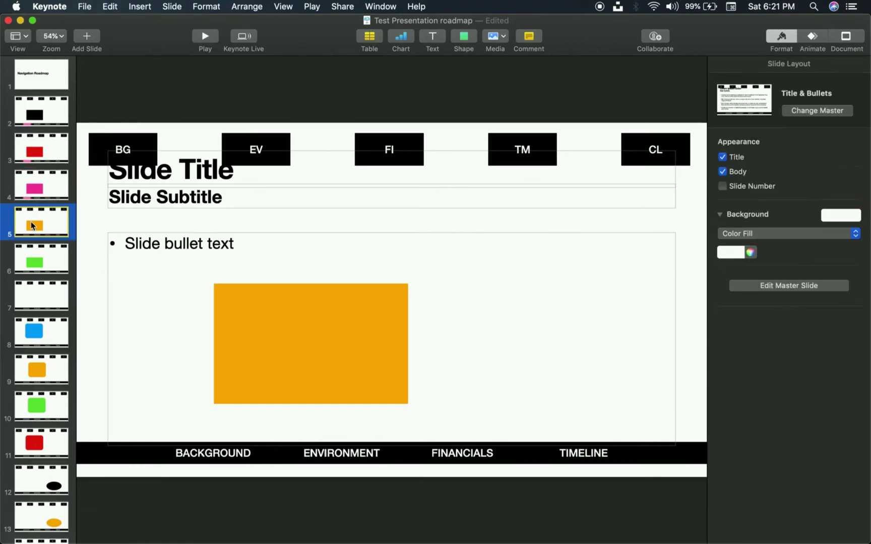
{"action": "key", "text": "super+v"}
{"action": "left_click", "coordinate": [28, 256]}
{"action": "key", "text": "super+v"}
{"action": "left_click", "coordinate": [25, 296]}
{"action": "key", "text": "super+v"}
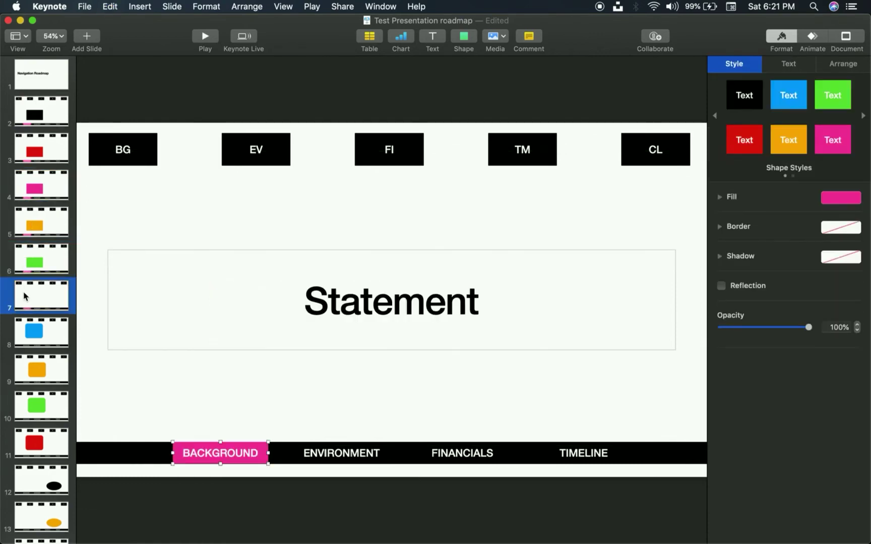
Paste the pink box onto slide 8, move it over ENVIRONMENT in the bottom bar, and relabel it ENVIRONMENT.
{"action": "left_click", "coordinate": [32, 330]}
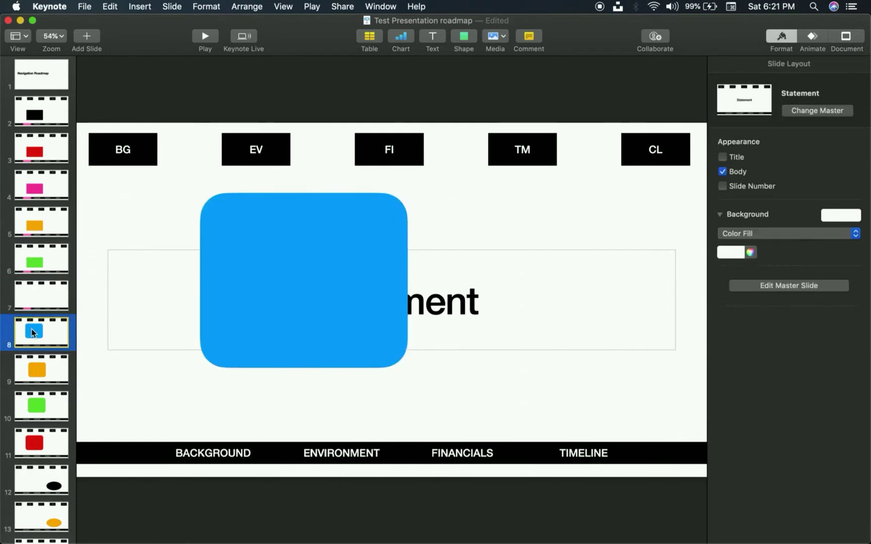
{"action": "key", "text": "super+v"}
{"action": "left_click_drag", "start_coordinate": [207, 455], "coordinate": [323, 456]}
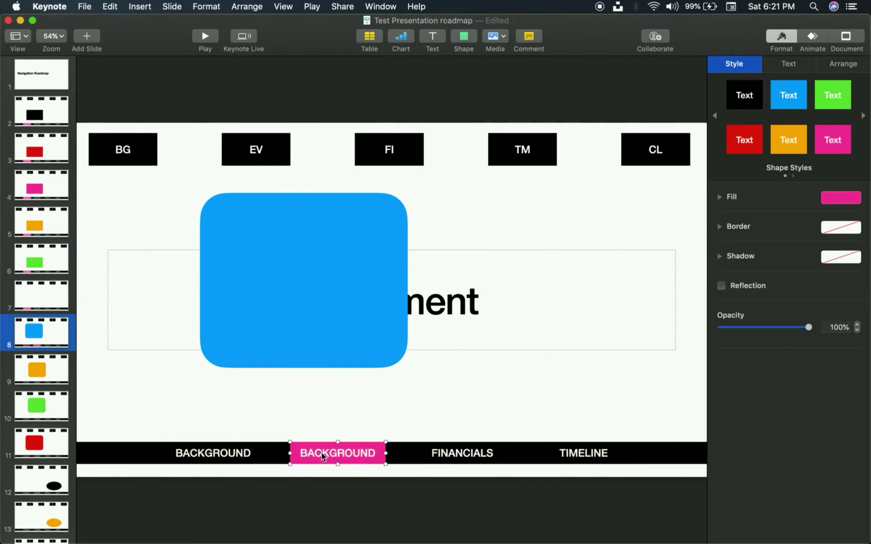
{"action": "double_click", "coordinate": [323, 457]}
{"action": "type", "text": "ENVO"}
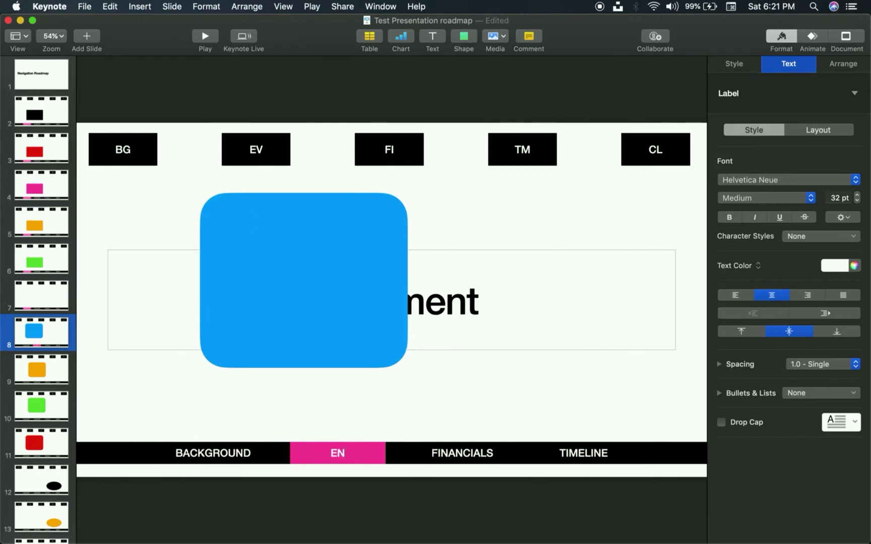
{"action": "key", "text": "BackSpace"}
{"action": "type", "text": "OR"}
{"action": "key", "text": "BackSpace"}
{"action": "key", "text": "BackSpace"}
{"action": "type", "text": "IRONMENT"}
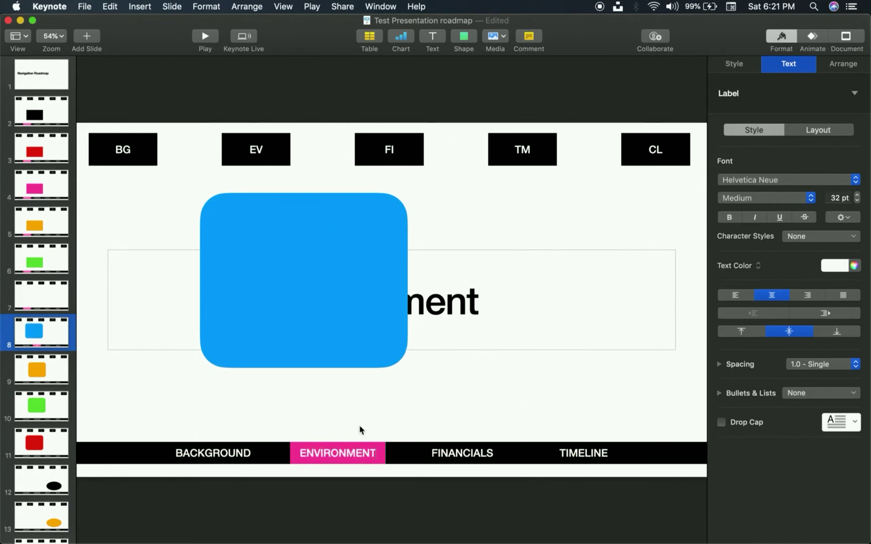
{"action": "left_click", "coordinate": [366, 431]}
Copy the pink ENVIRONMENT box from slide 8 and paste it onto each of slides 9 through 13.
{"action": "left_click", "coordinate": [367, 453]}
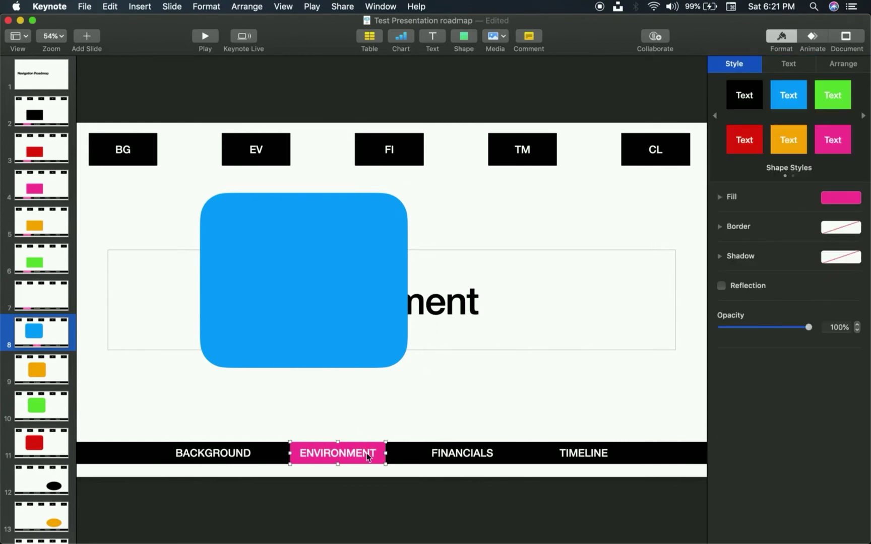
{"action": "scroll", "coordinate": [56, 292], "scroll_direction": "down", "scroll_amount": 3}
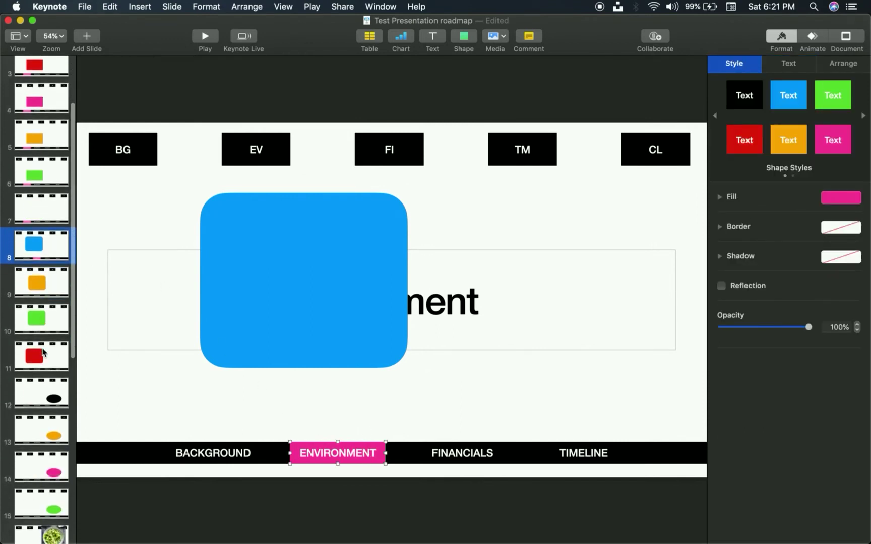
{"action": "left_click", "coordinate": [54, 292]}
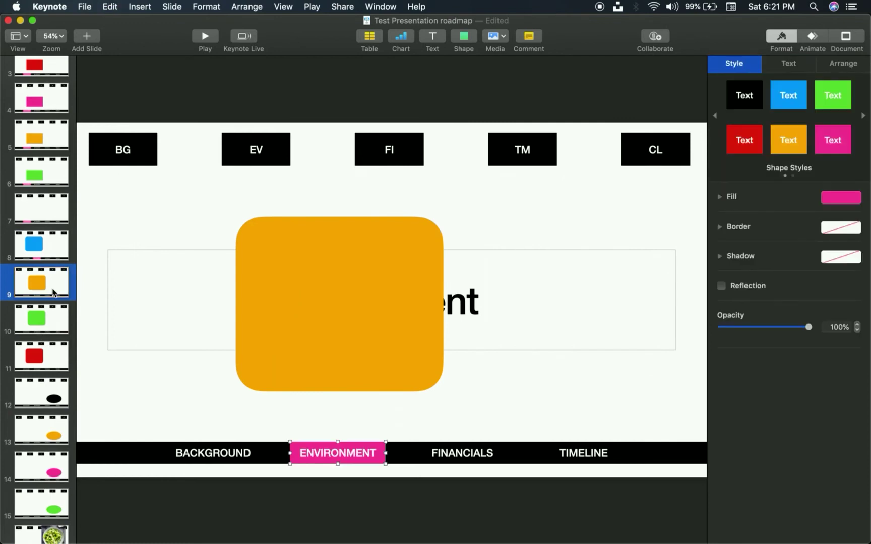
{"action": "scroll", "coordinate": [53, 292], "scroll_direction": "down", "scroll_amount": 3}
{"action": "left_click", "coordinate": [51, 241]}
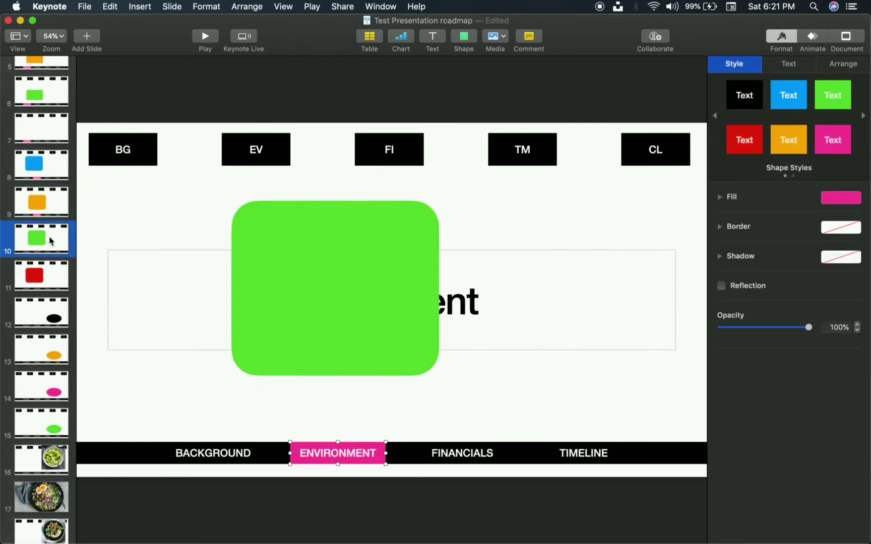
{"action": "left_click", "coordinate": [48, 281]}
{"action": "left_click", "coordinate": [45, 323]}
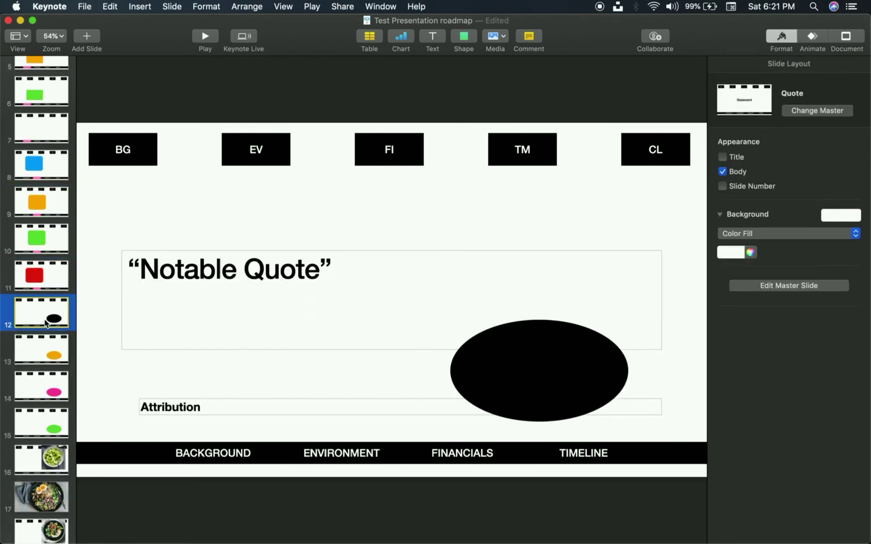
{"action": "left_click", "coordinate": [42, 344]}
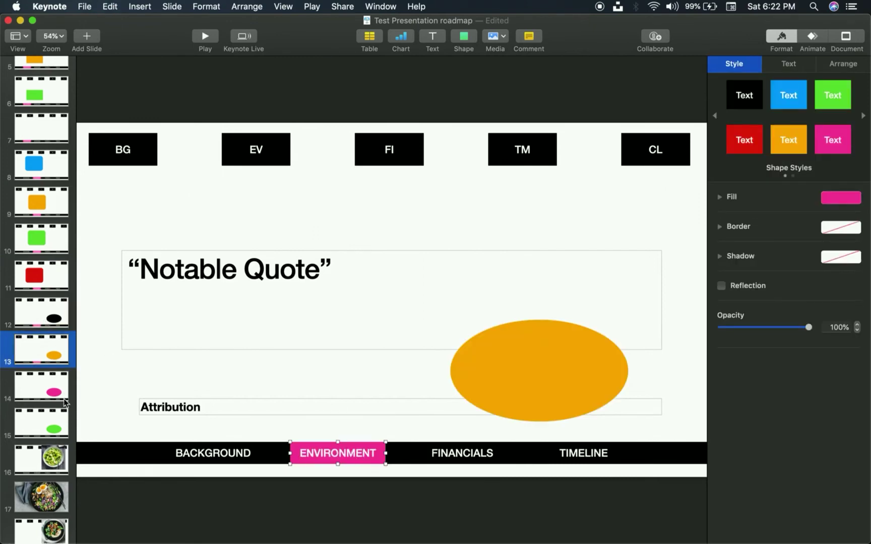
Paste the pink box onto slide 14, move it over FINANCIALS in the bottom bar, and relabel it FINANCIALS.
{"action": "key", "text": "Down"}
{"action": "left_click", "coordinate": [381, 453]}
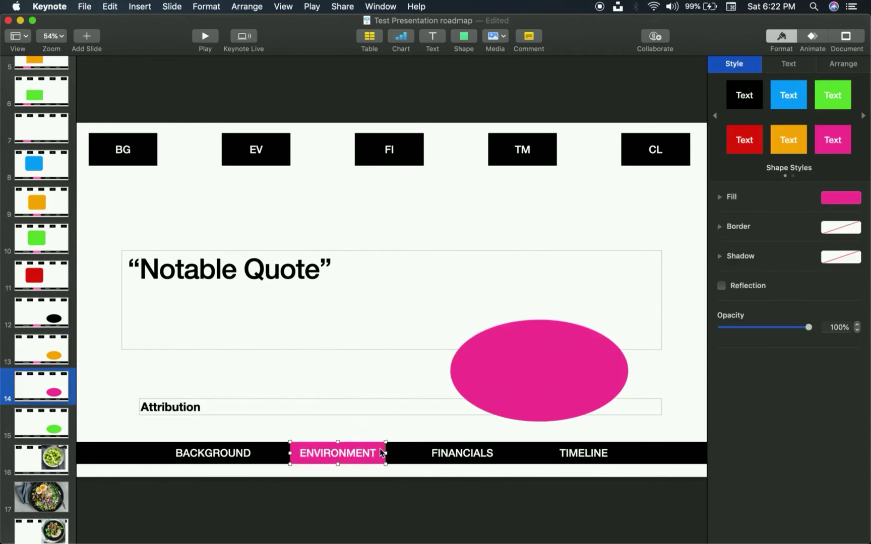
{"action": "left_click_drag", "start_coordinate": [362, 453], "coordinate": [487, 454]}
{"action": "double_click", "coordinate": [488, 454]}
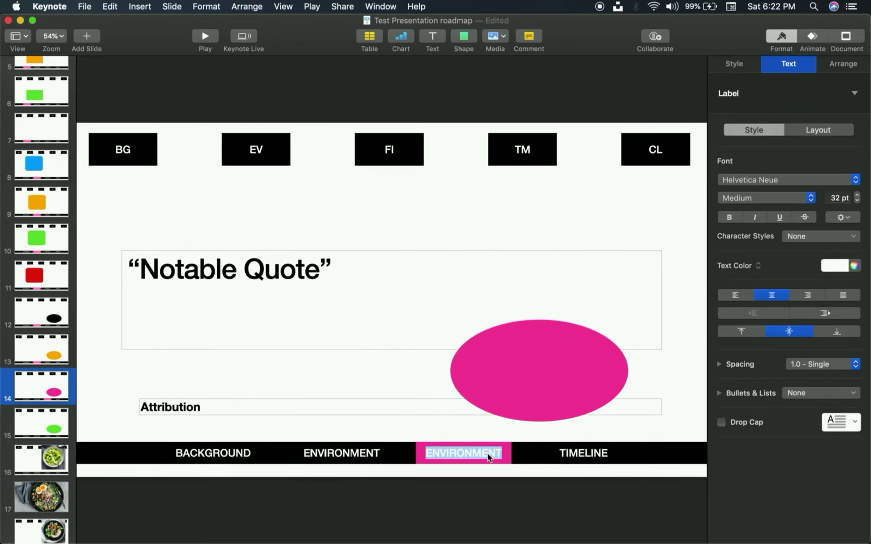
{"action": "left_click", "coordinate": [511, 434]}
{"action": "left_click", "coordinate": [486, 452]}
{"action": "double_click", "coordinate": [487, 453]}
{"action": "type", "text": "FINANCIALS"}
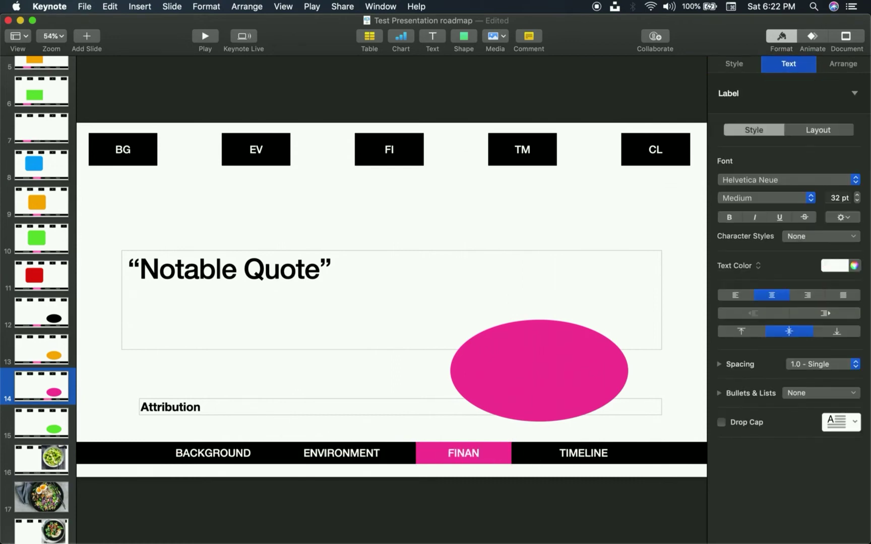
{"action": "left_click", "coordinate": [435, 424]}
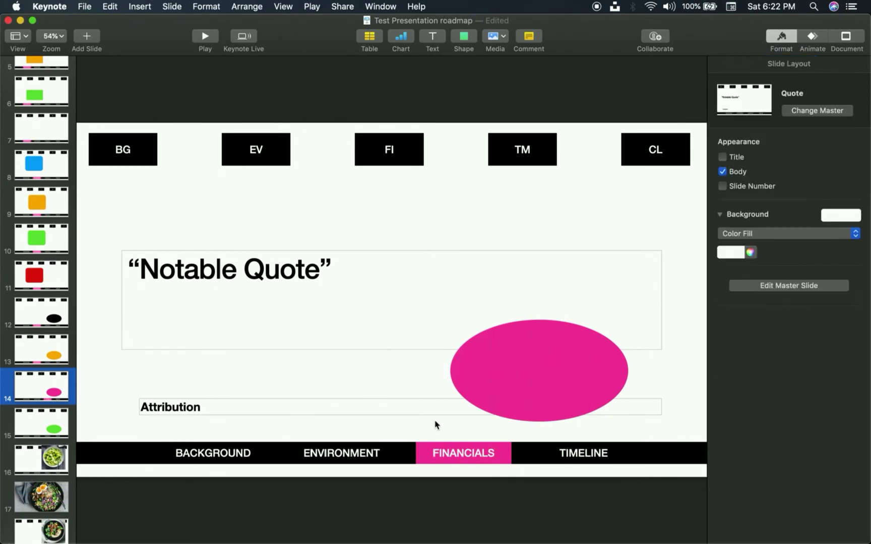
Copy the pink FINANCIALS box from slide 14 and paste it onto slides 15 and 16.
{"action": "left_click", "coordinate": [442, 453]}
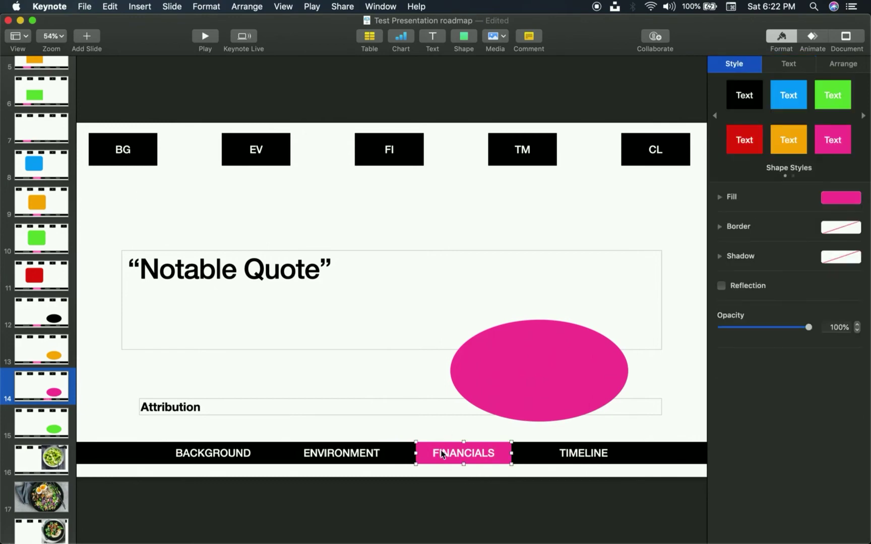
{"action": "scroll", "coordinate": [57, 406], "scroll_direction": "down", "scroll_amount": 1}
{"action": "left_click", "coordinate": [53, 388]}
{"action": "scroll", "coordinate": [52, 382], "scroll_direction": "down", "scroll_amount": 2}
{"action": "scroll", "coordinate": [51, 382], "scroll_direction": "down", "scroll_amount": 4}
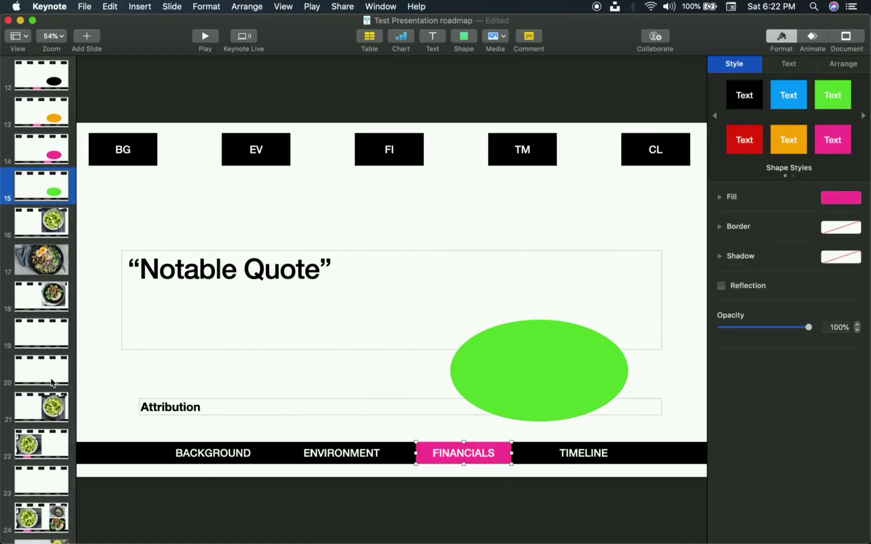
{"action": "left_click", "coordinate": [53, 224]}
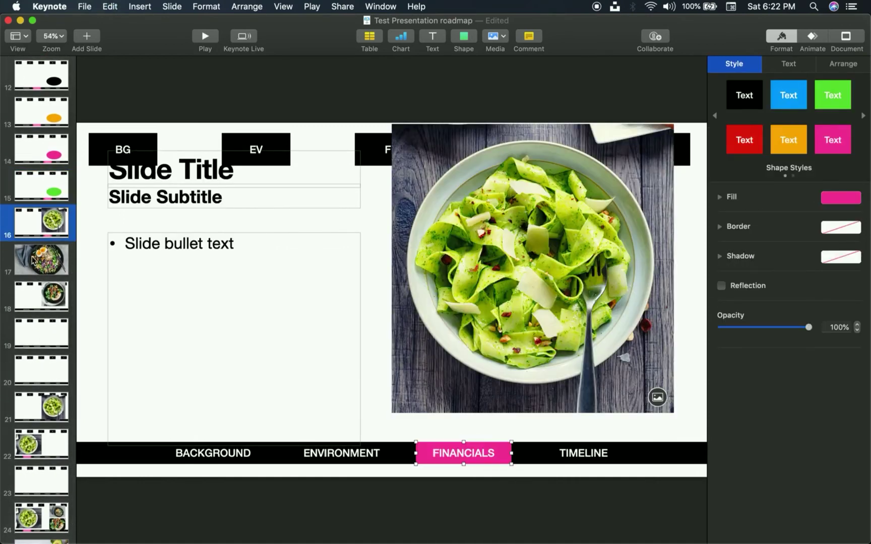
Try moving the full-slide food photo down on slide 17, and undo the move.
{"action": "left_click", "coordinate": [43, 258]}
{"action": "left_click", "coordinate": [42, 303]}
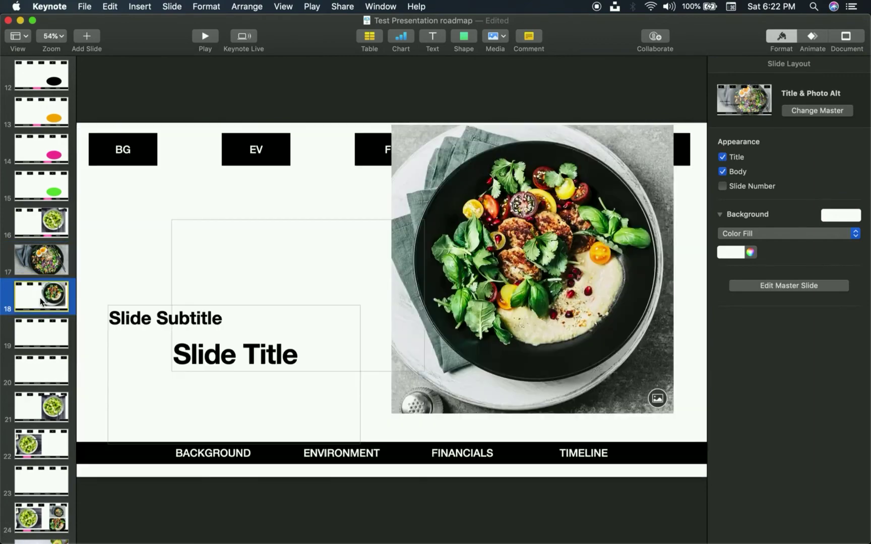
{"action": "left_click", "coordinate": [43, 264]}
{"action": "left_click_drag", "start_coordinate": [311, 277], "coordinate": [334, 416]}
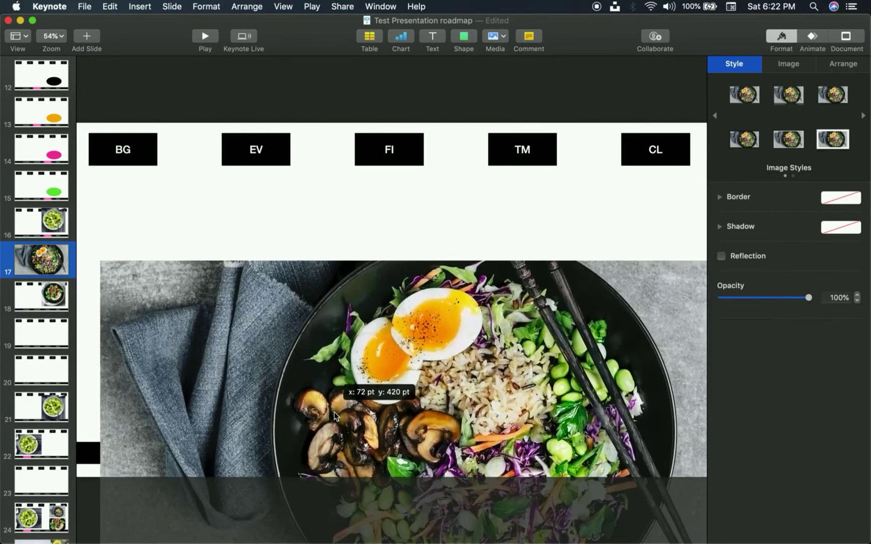
{"action": "key", "text": "super+z"}
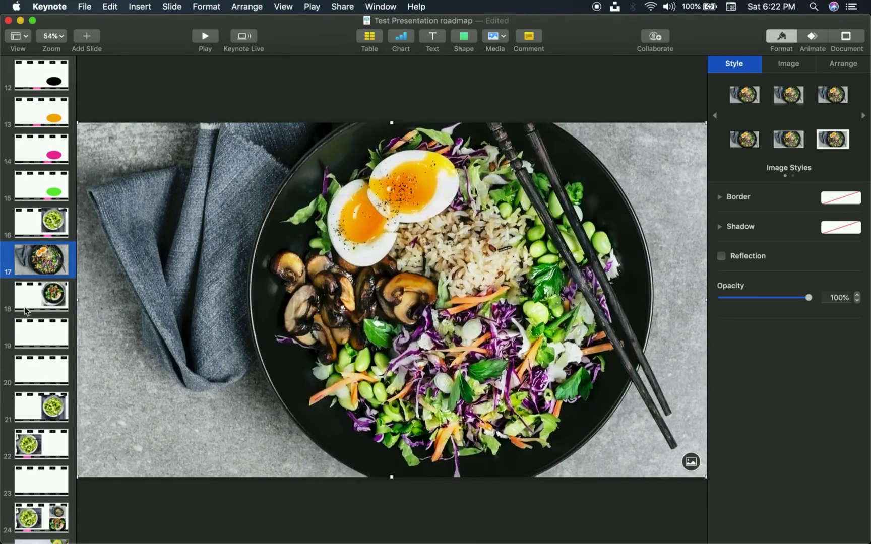
Paste the pink FINANCIALS box onto slides 18, 19 and 20.
{"action": "left_click", "coordinate": [25, 309]}
{"action": "left_click", "coordinate": [28, 336]}
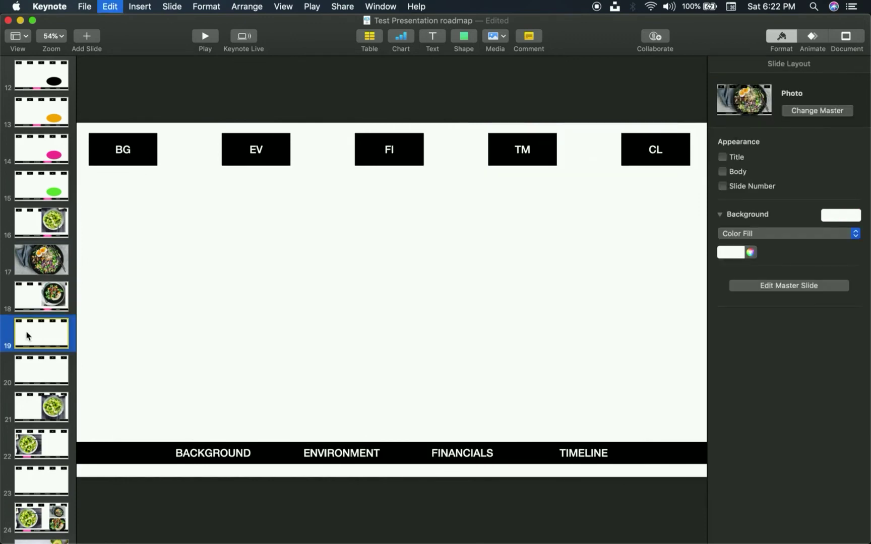
{"action": "left_click", "coordinate": [54, 376]}
{"action": "scroll", "coordinate": [54, 375], "scroll_direction": "down", "scroll_amount": 2}
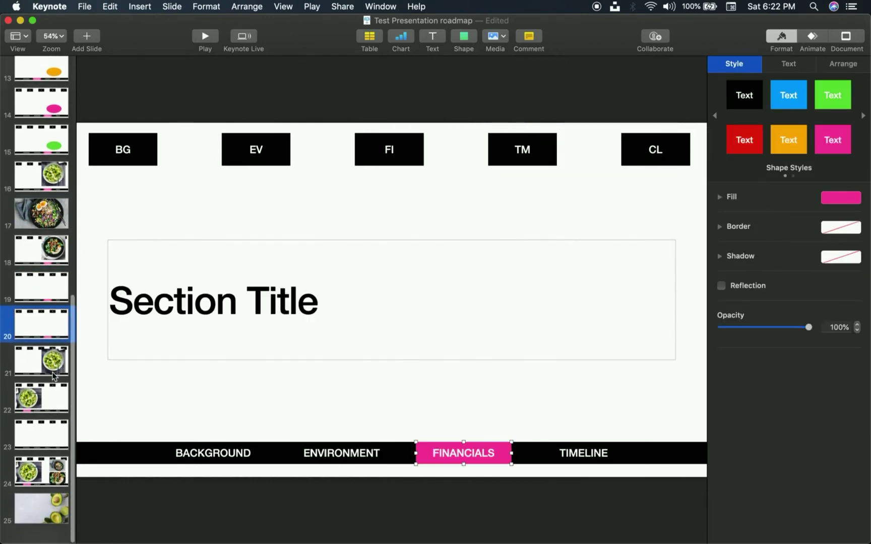
Paste the pink box onto slide 21, move it over TIMELINE in the bottom bar, and relabel it TIMELINE.
{"action": "left_click", "coordinate": [37, 391]}
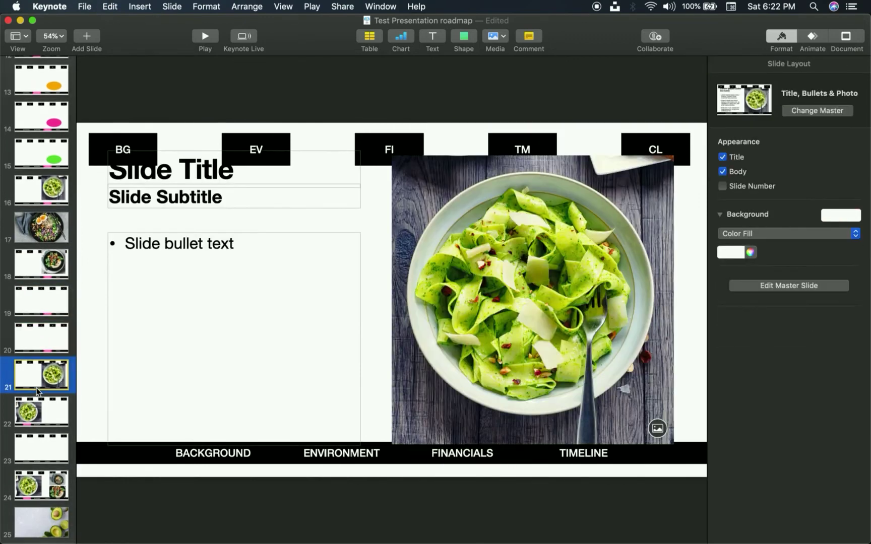
{"action": "left_click_drag", "start_coordinate": [461, 458], "coordinate": [586, 456]}
{"action": "double_click", "coordinate": [585, 456]}
{"action": "type", "text": "TIMEL;O"}
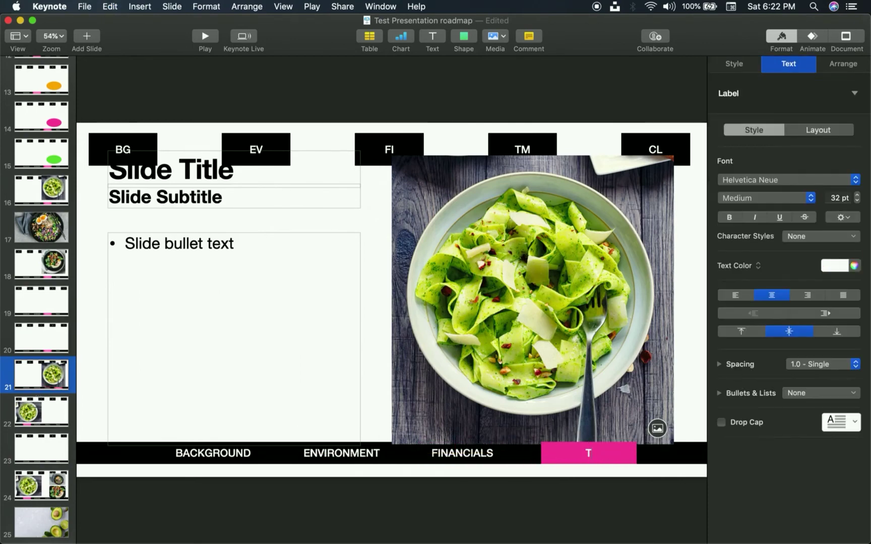
{"action": "key", "text": "BackSpace"}
{"action": "key", "text": "BackSpace"}
{"action": "type", "text": "INE"}
{"action": "left_click", "coordinate": [675, 398]}
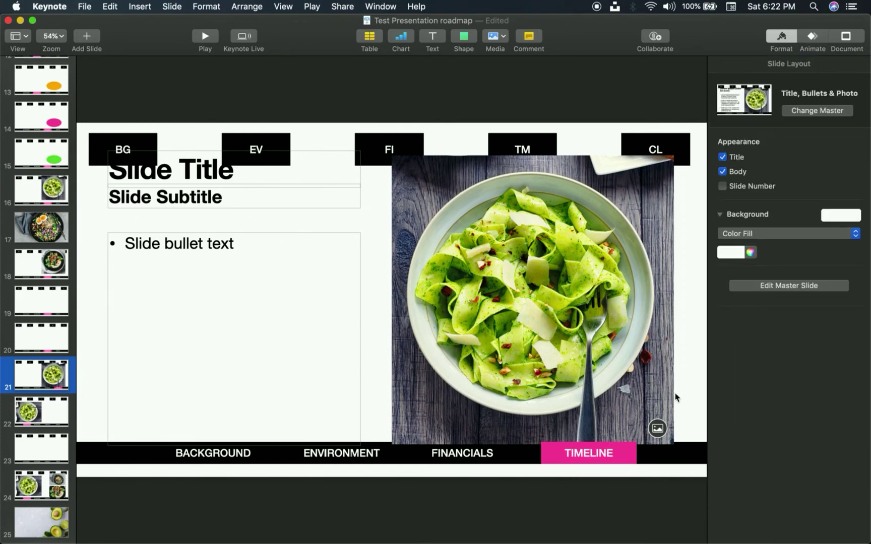
Copy the pink TIMELINE box from slide 21 and paste it onto slides 22, 23 and 24.
{"action": "left_click", "coordinate": [621, 463]}
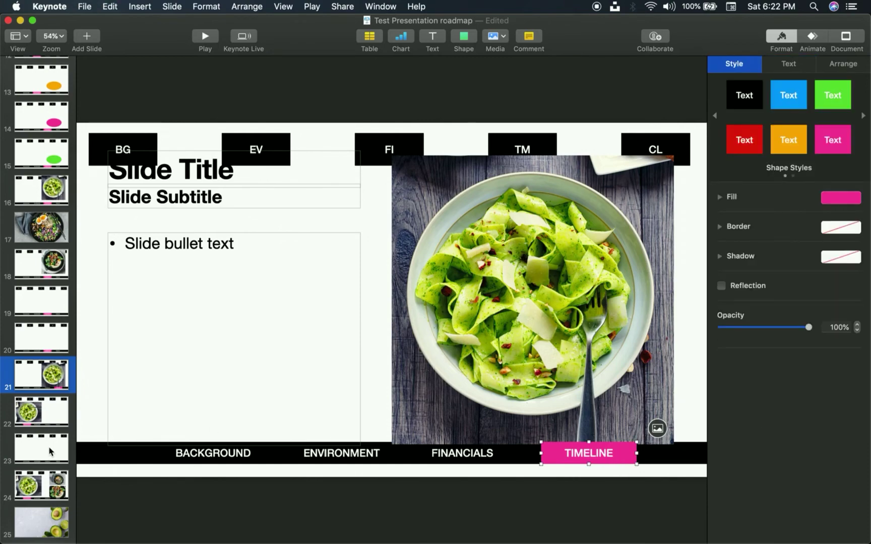
{"action": "left_click", "coordinate": [56, 411]}
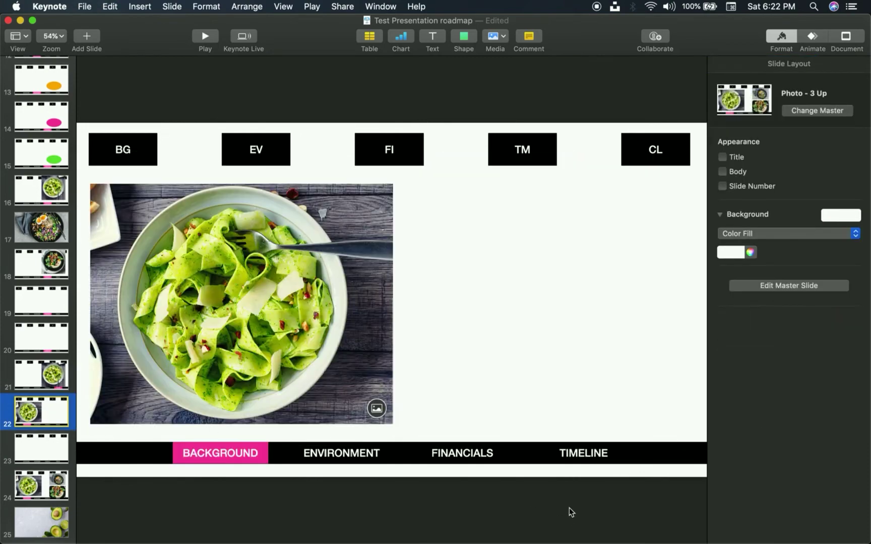
{"action": "left_click", "coordinate": [567, 457]}
{"action": "left_click", "coordinate": [220, 459]}
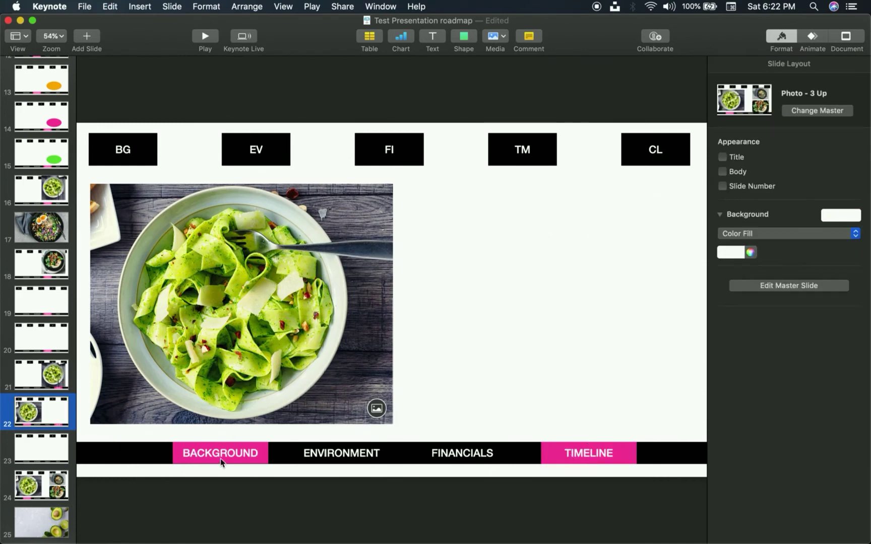
{"action": "left_click", "coordinate": [40, 456]}
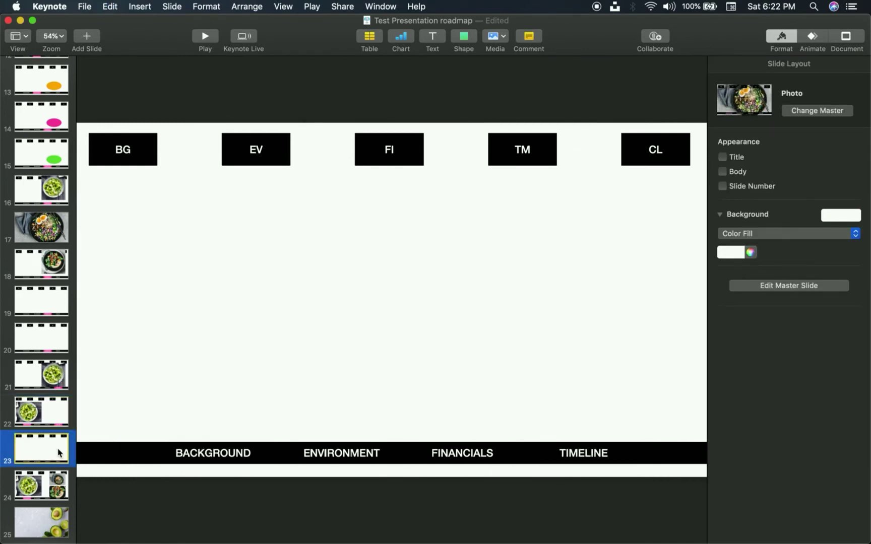
{"action": "key", "text": "super+v"}
{"action": "left_click", "coordinate": [58, 482]}
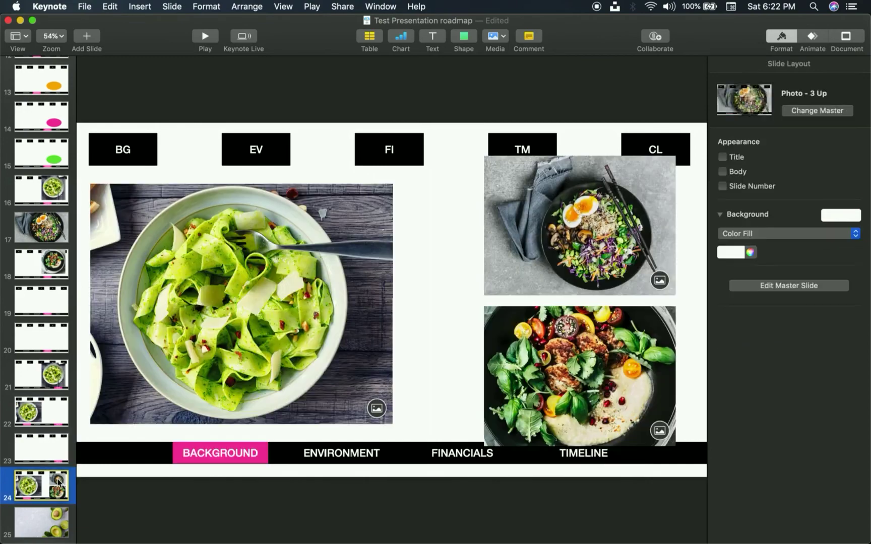
{"action": "key", "text": "super+v"}
Return to slide 22 with the stray BACKGROUND box and open its Photo - 3 Up master slide for editing.
{"action": "key", "text": "ctrl+Up"}
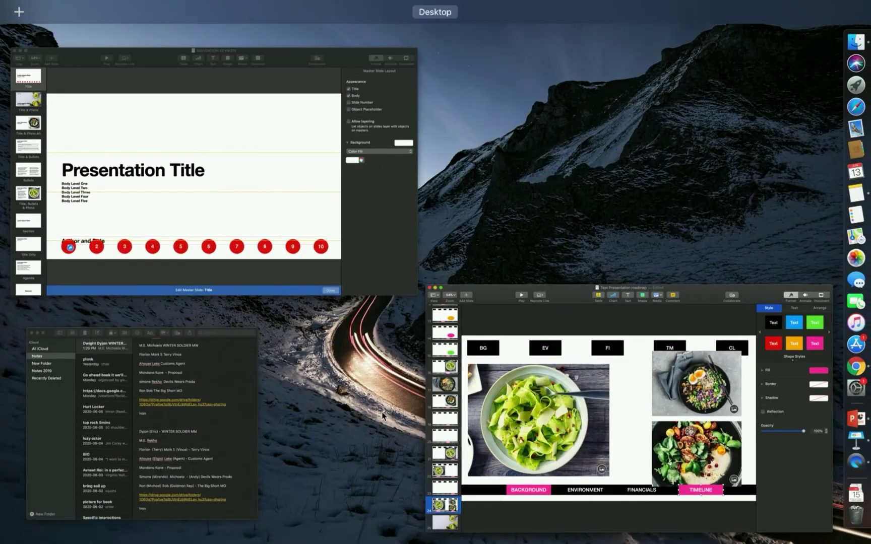
{"action": "left_click", "coordinate": [494, 411]}
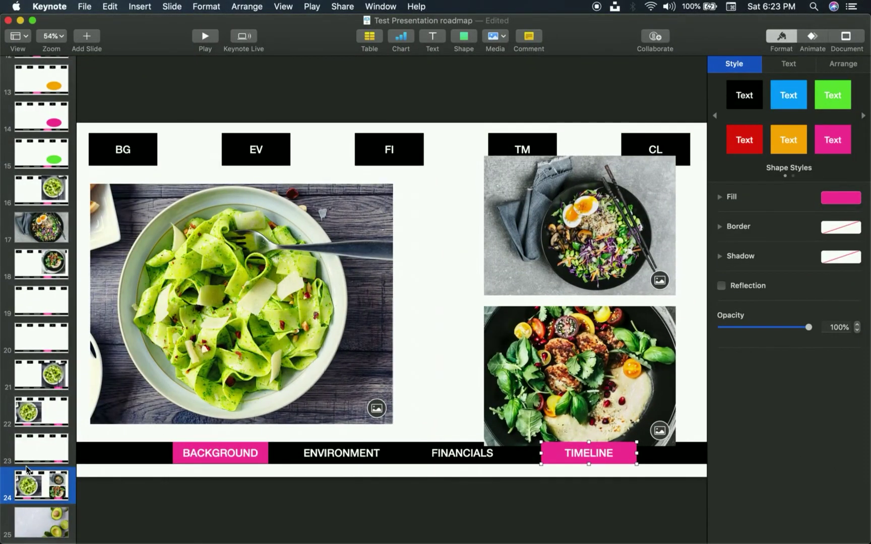
{"action": "left_click", "coordinate": [44, 420]}
{"action": "right_click", "coordinate": [230, 454]}
{"action": "left_click", "coordinate": [269, 435]}
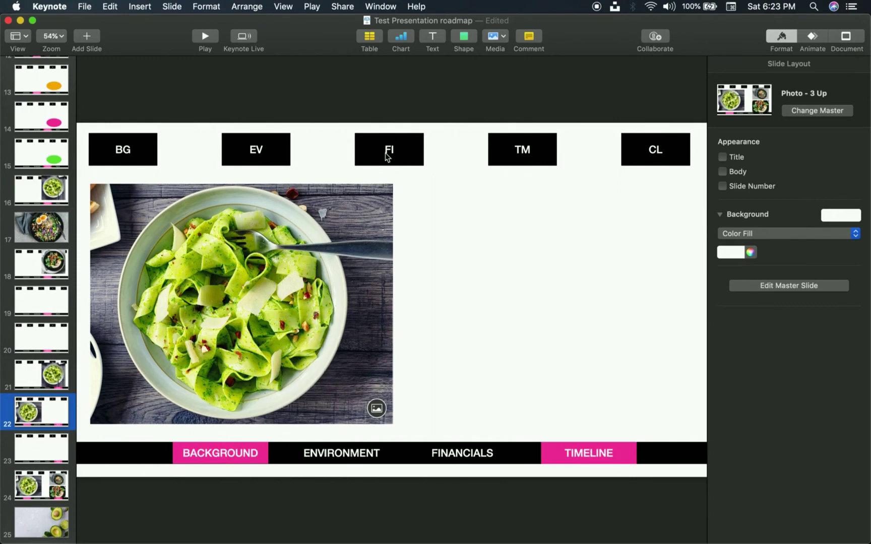
{"action": "left_click", "coordinate": [25, 37]}
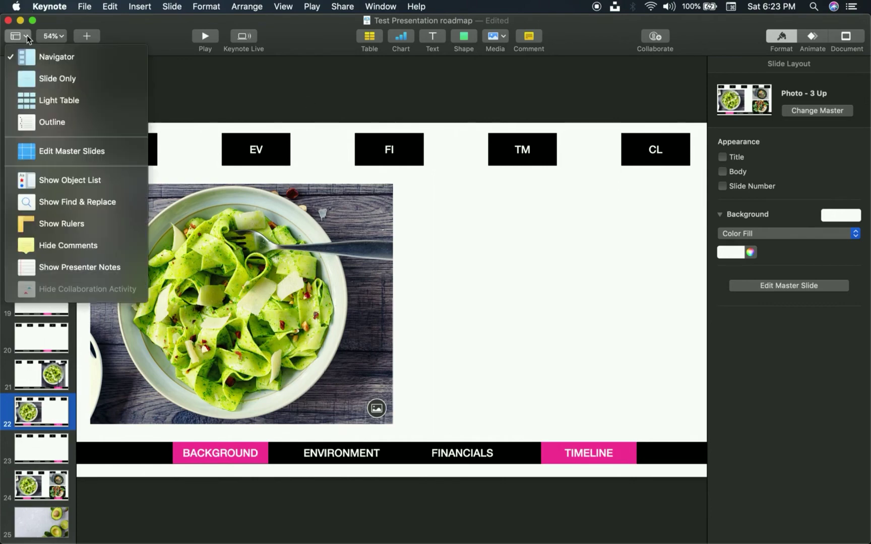
{"action": "left_click", "coordinate": [58, 152]}
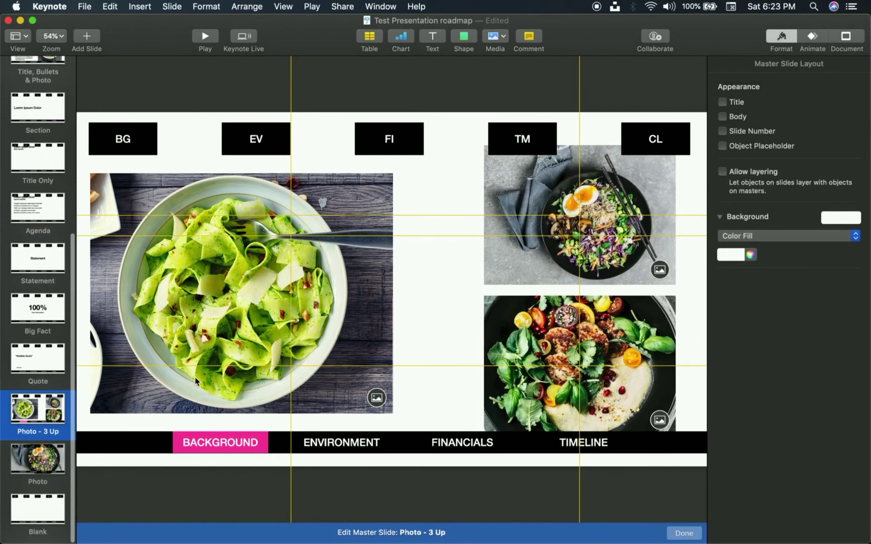
Delete the pink BACKGROUND box from the Photo - 3 Up master slide and return to the regular slide navigator.
{"action": "left_click", "coordinate": [219, 432]}
{"action": "key", "text": "Delete"}
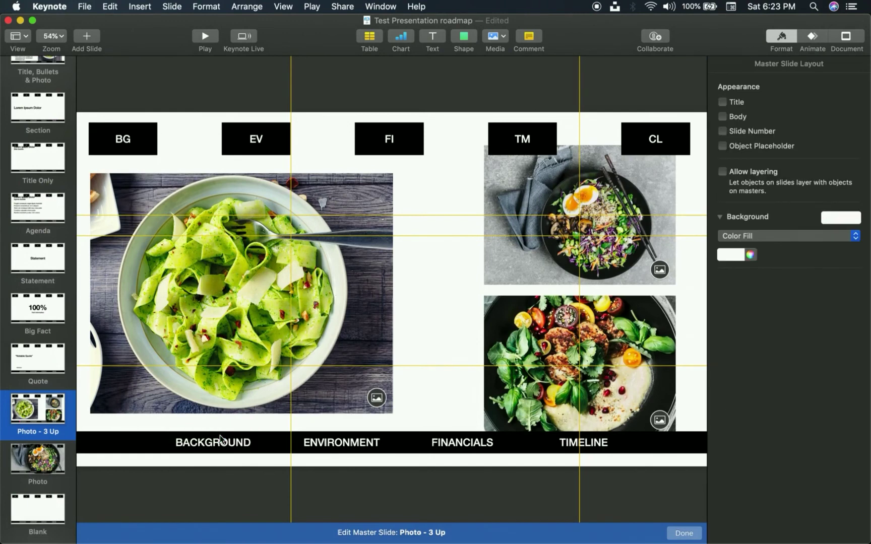
{"action": "left_click", "coordinate": [25, 38]}
{"action": "left_click", "coordinate": [58, 151]}
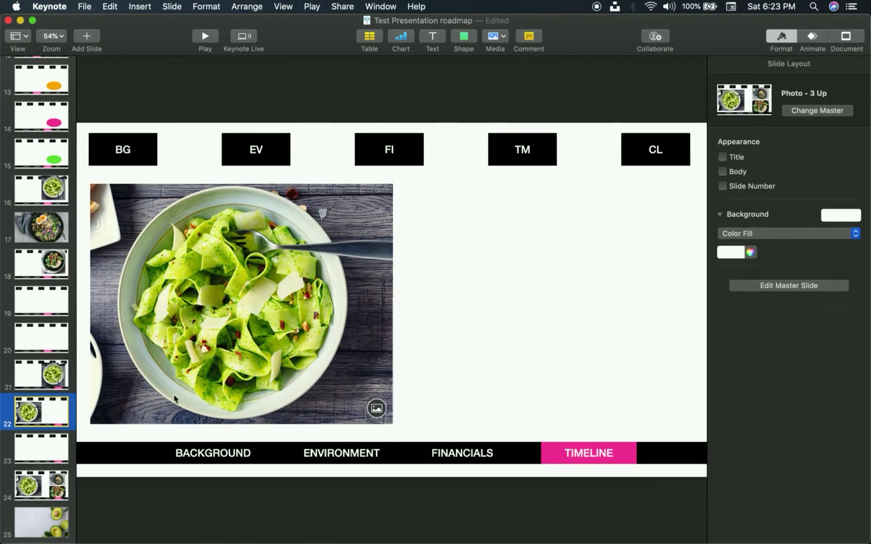
Play the presentation from slide 1 through to the last slide to check the section highlights, and exit the slideshow.
{"action": "scroll", "coordinate": [75, 308], "scroll_direction": "up", "scroll_amount": 10}
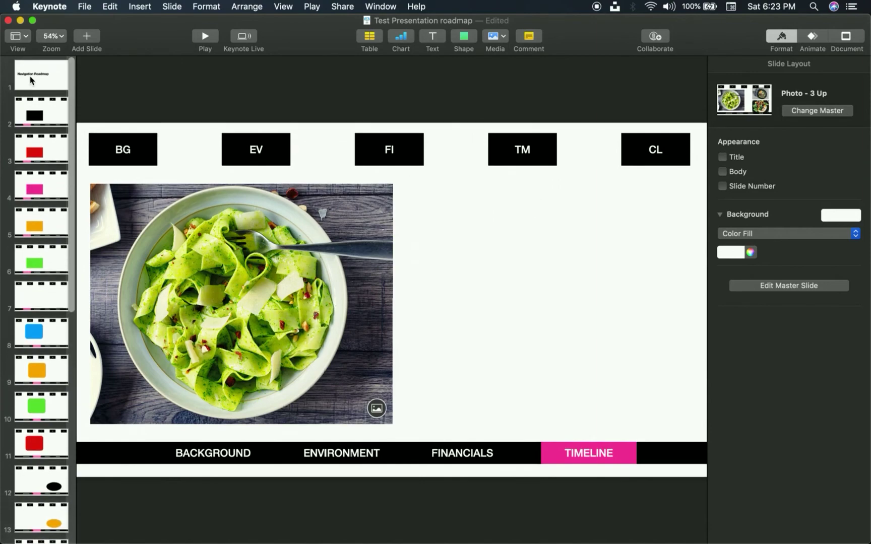
{"action": "left_click", "coordinate": [40, 74]}
{"action": "left_click", "coordinate": [209, 39]}
{"action": "key", "text": "Right"}
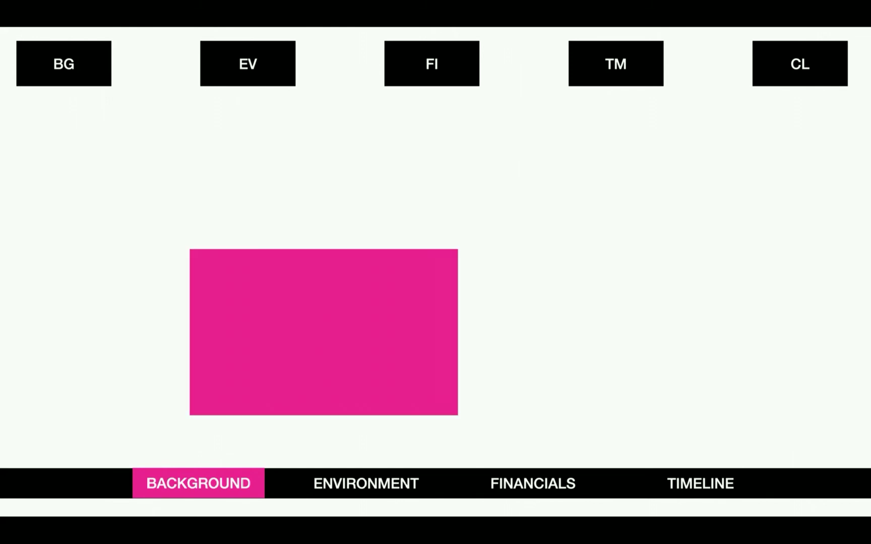
{"action": "key", "text": "Right"}
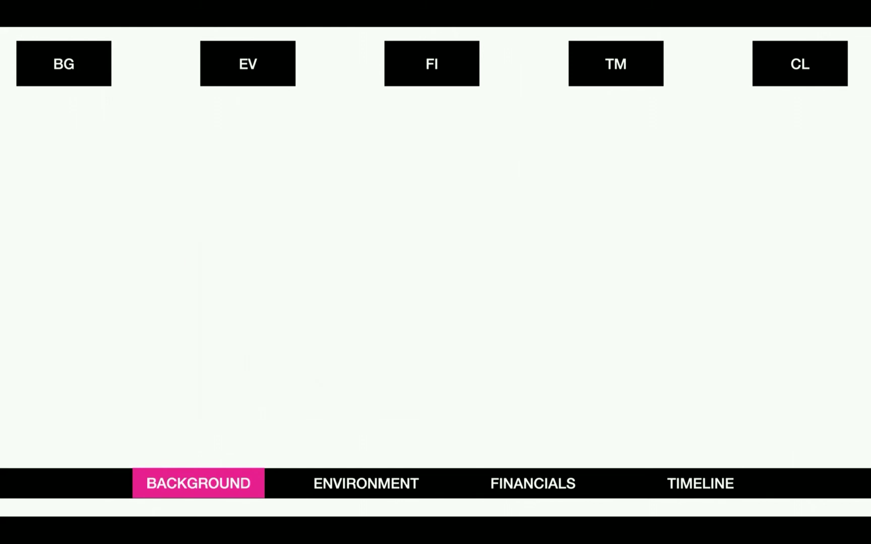
{"action": "key", "text": "Right"}
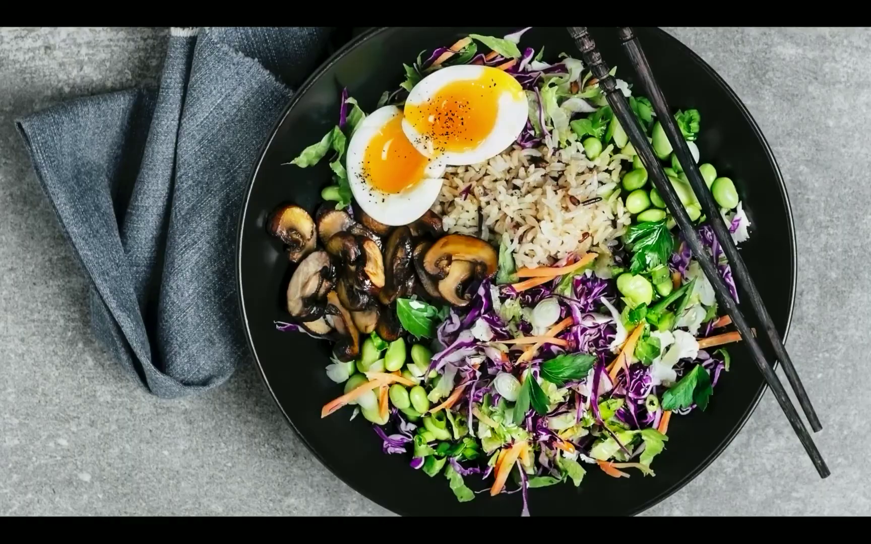
{"action": "key", "text": "Right"}
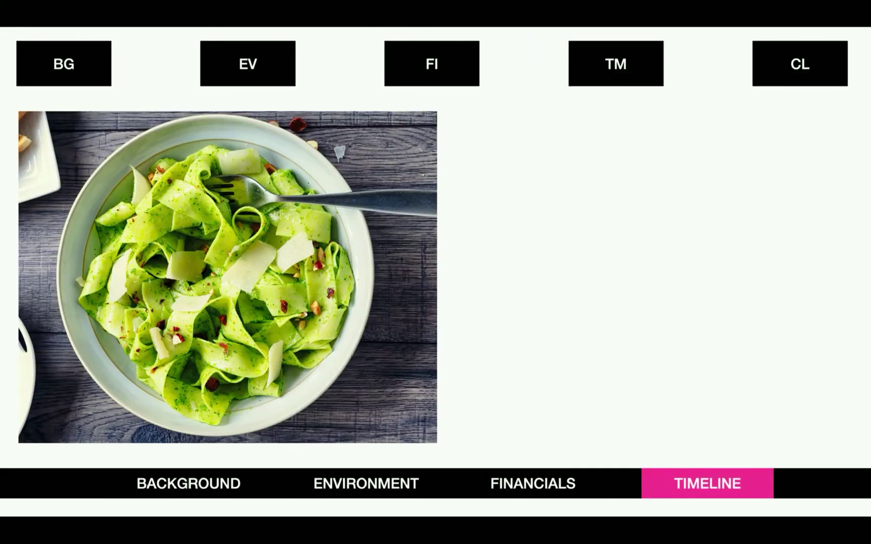
{"action": "key", "text": "Right"}
{"action": "key", "text": "Escape"}
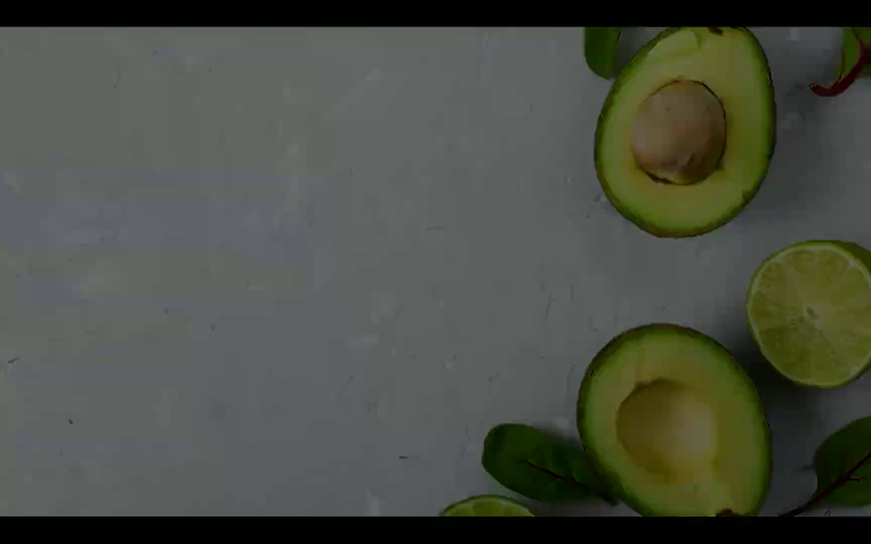
{"action": "scroll", "coordinate": [61, 165], "scroll_direction": "up", "scroll_amount": 10}
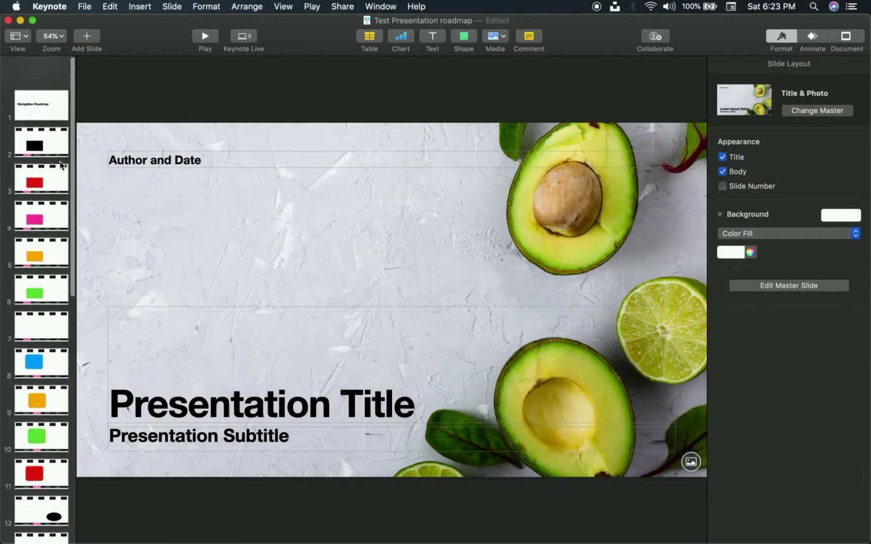